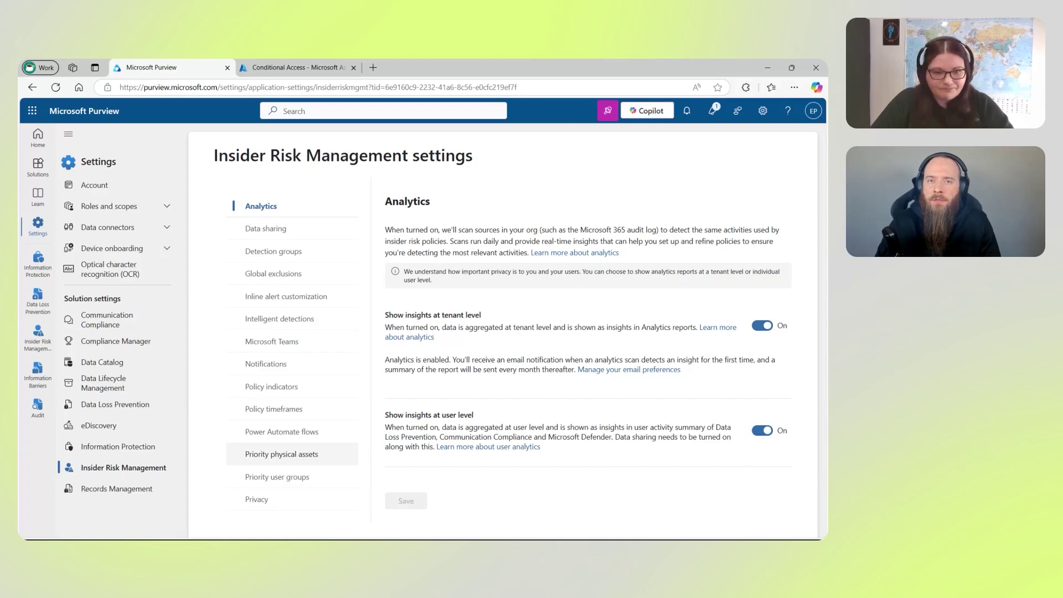
Check the portal-wide settings list, close it, and review the tenant-level and user-level analytics insights settings
{"action": "key", "text": "ctrl+plus"}
{"action": "key", "text": "ctrl+plus"}
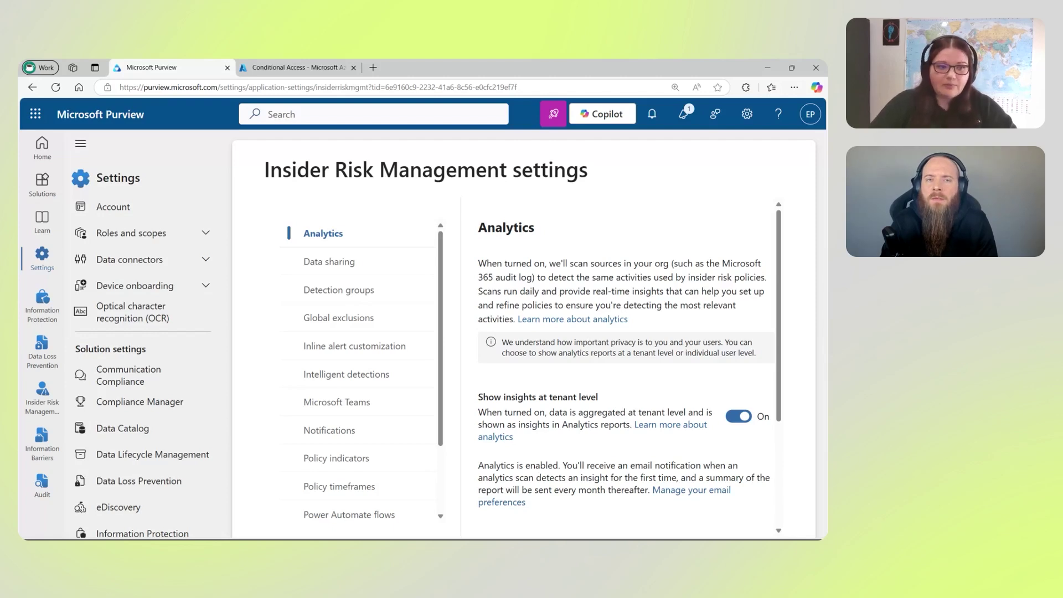
{"action": "scroll", "coordinate": [149, 318], "scroll_direction": "down", "scroll_amount": 1}
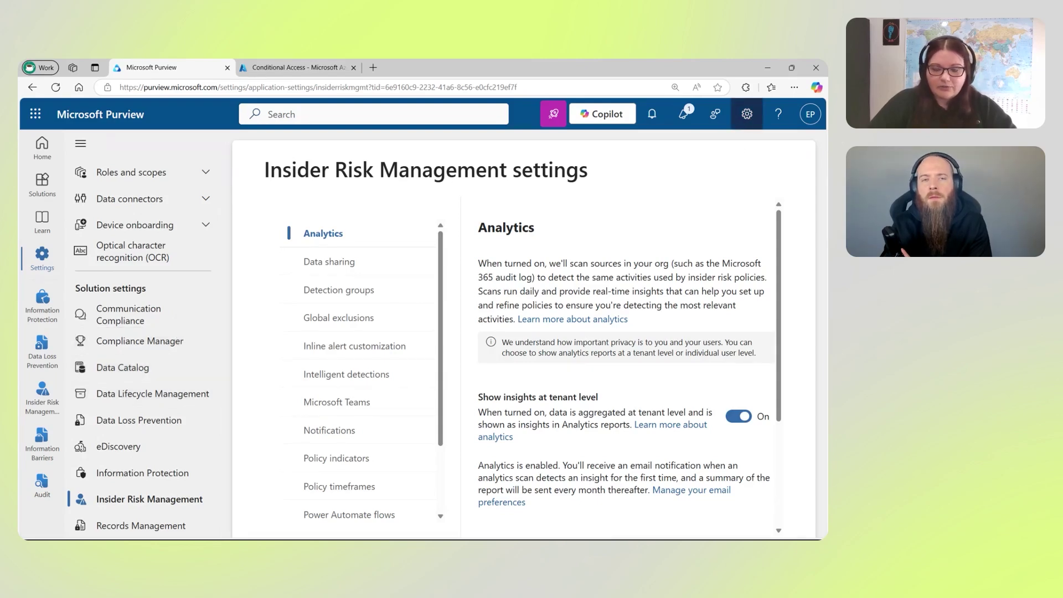
{"action": "left_click", "coordinate": [747, 114]}
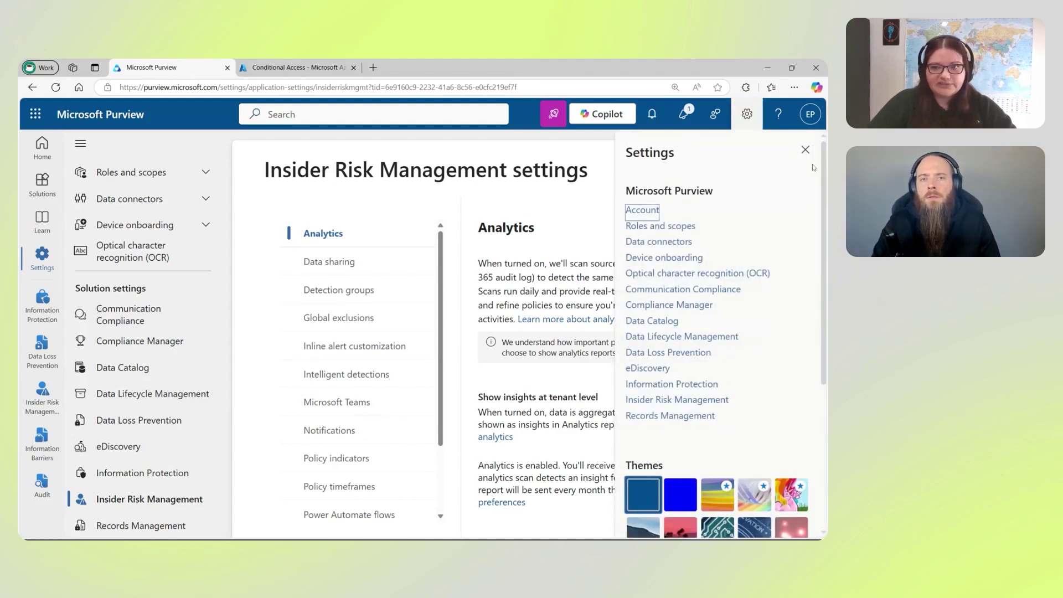
{"action": "left_click", "coordinate": [806, 151]}
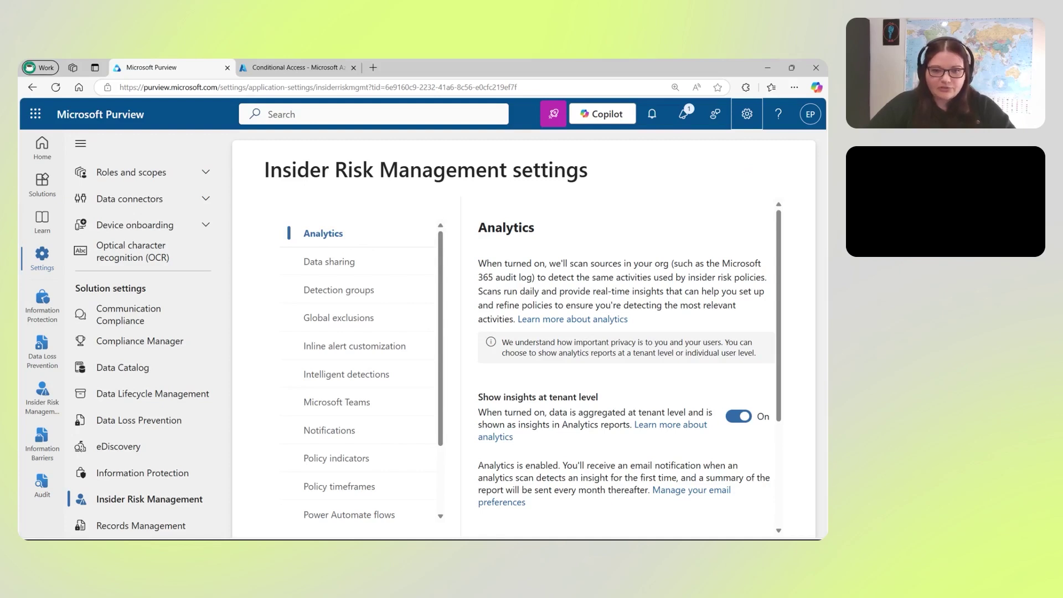
{"action": "scroll", "coordinate": [674, 303], "scroll_direction": "down", "scroll_amount": 3}
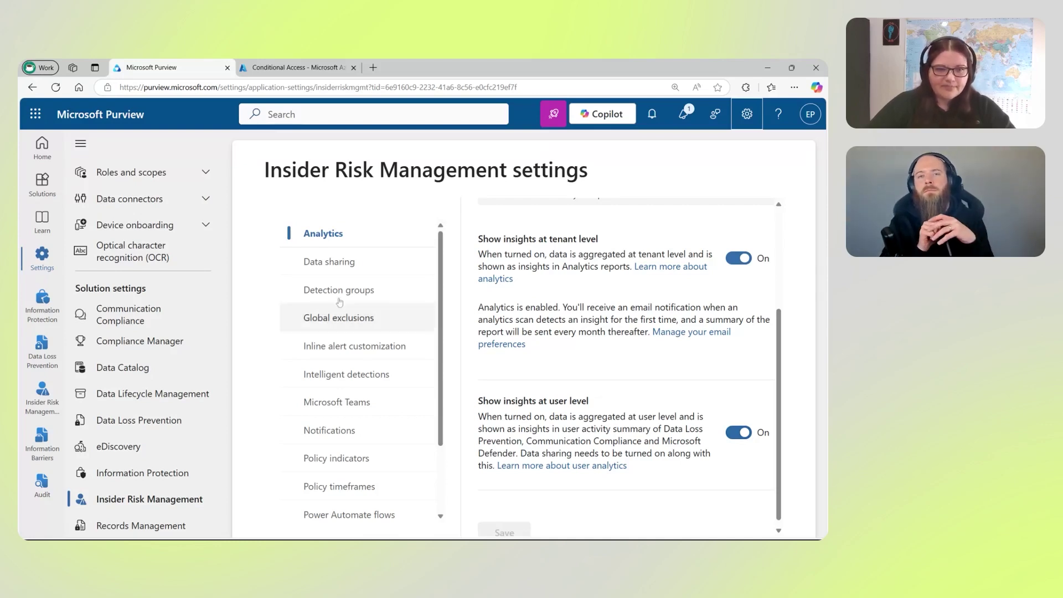
Open the data sharing settings and review SIEM alert export and sharing user risk details with other security solutions
{"action": "left_click", "coordinate": [375, 270]}
{"action": "scroll", "coordinate": [622, 299], "scroll_direction": "up", "scroll_amount": 3}
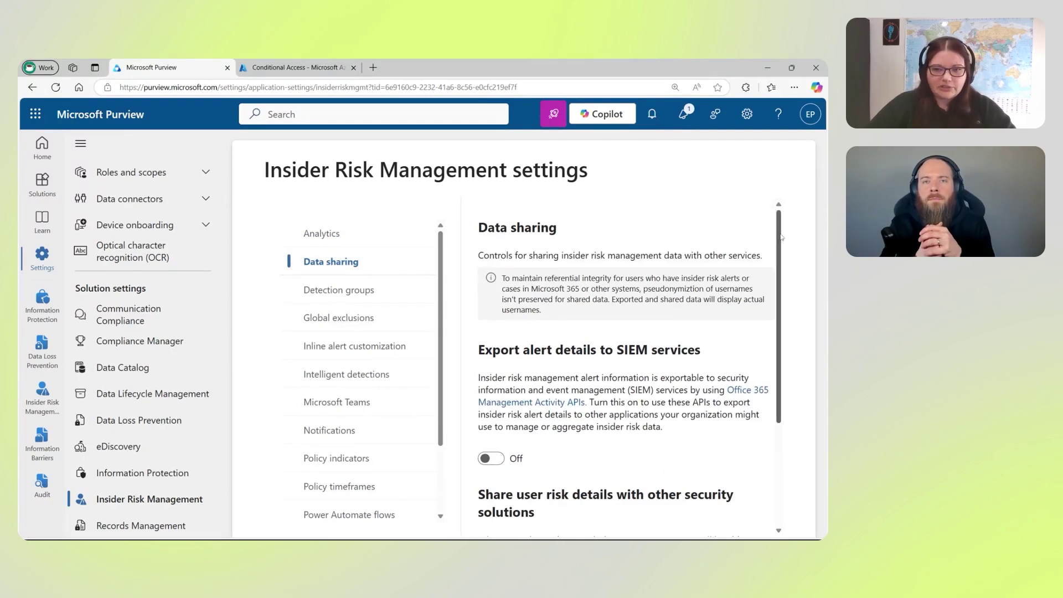
{"action": "left_click_drag", "start_coordinate": [782, 238], "coordinate": [781, 313]}
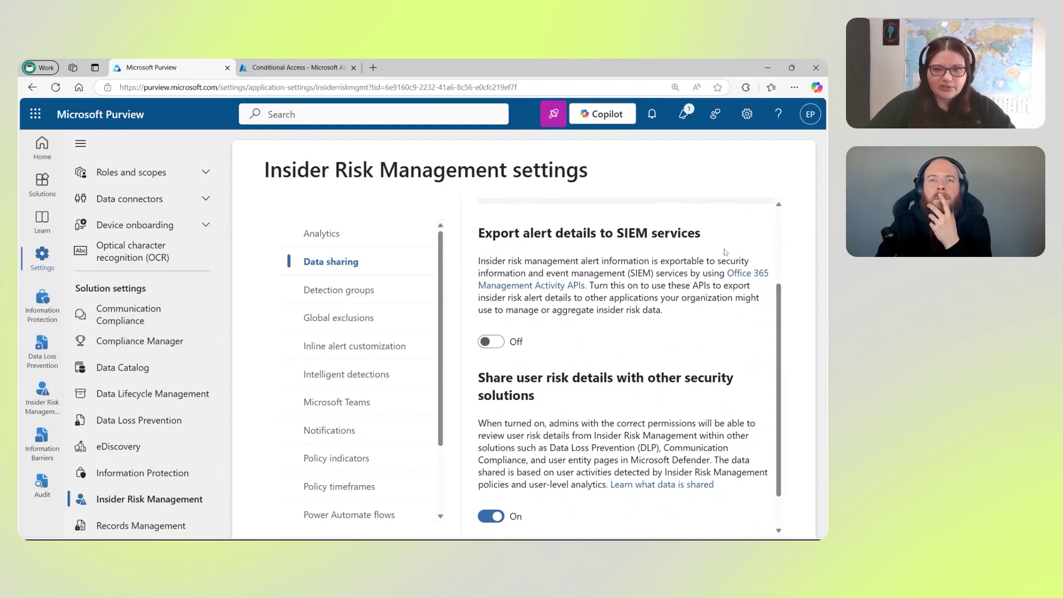
{"action": "left_click_drag", "start_coordinate": [711, 233], "coordinate": [478, 237]}
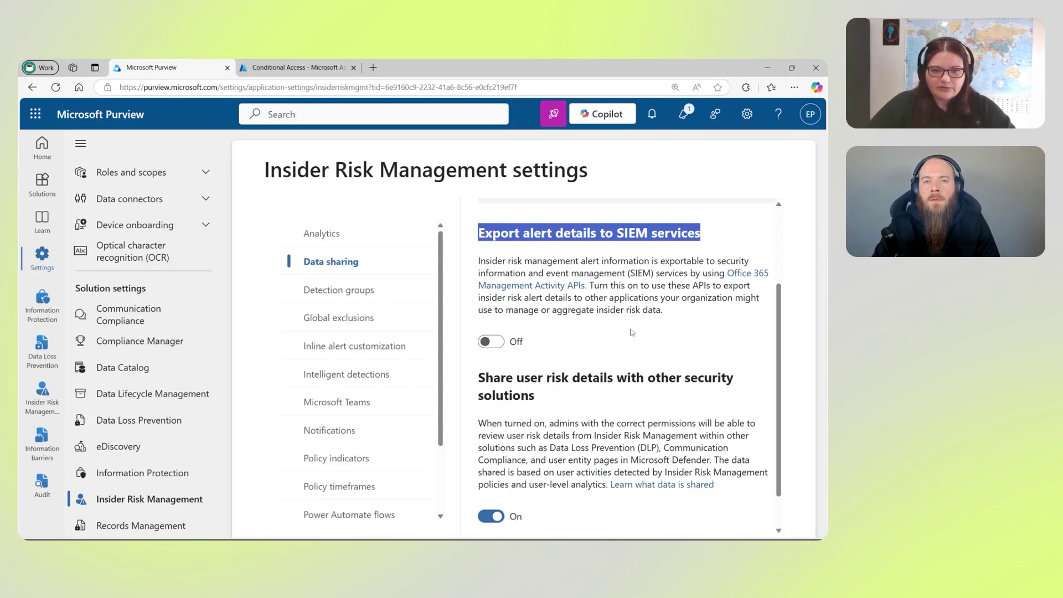
{"action": "left_click", "coordinate": [694, 335]}
{"action": "scroll", "coordinate": [697, 332], "scroll_direction": "down", "scroll_amount": 1}
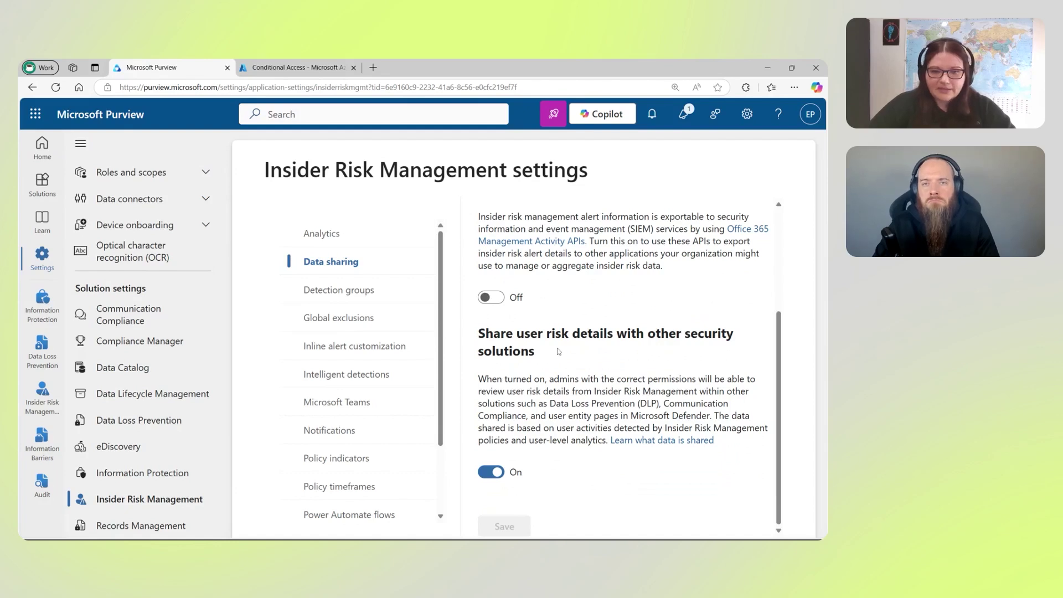
{"action": "left_click_drag", "start_coordinate": [542, 356], "coordinate": [473, 338]}
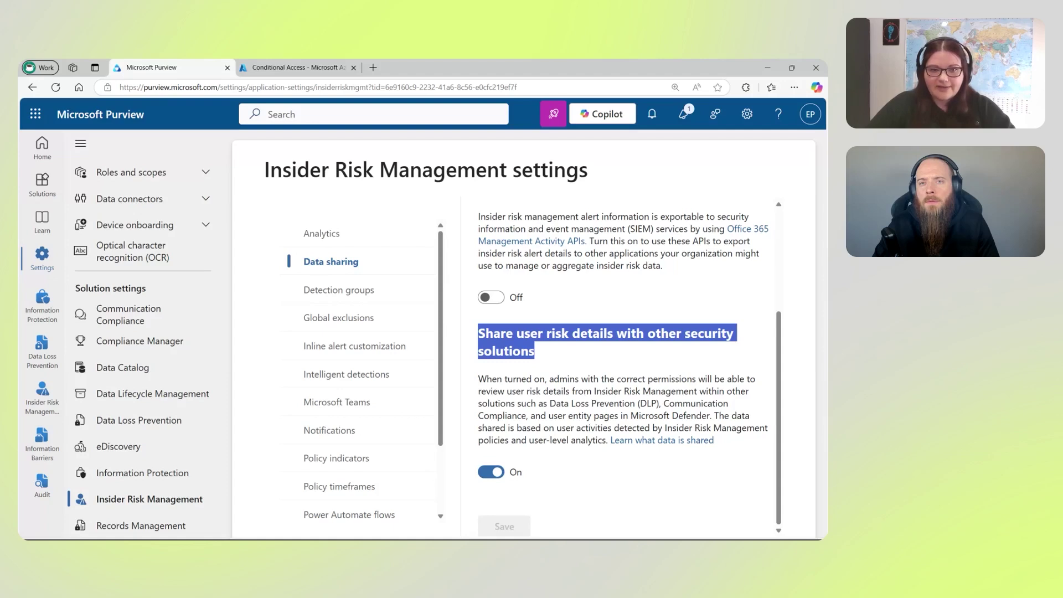
{"action": "left_click", "coordinate": [571, 465]}
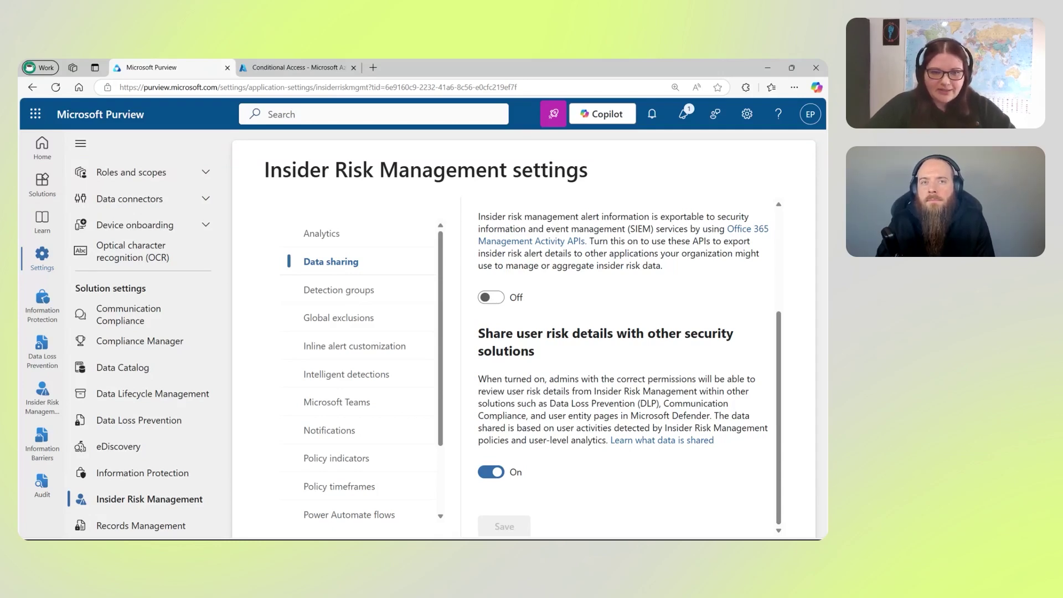
Open the detection groups and review the domain groups and the sensitive info type groups
{"action": "left_click", "coordinate": [309, 293]}
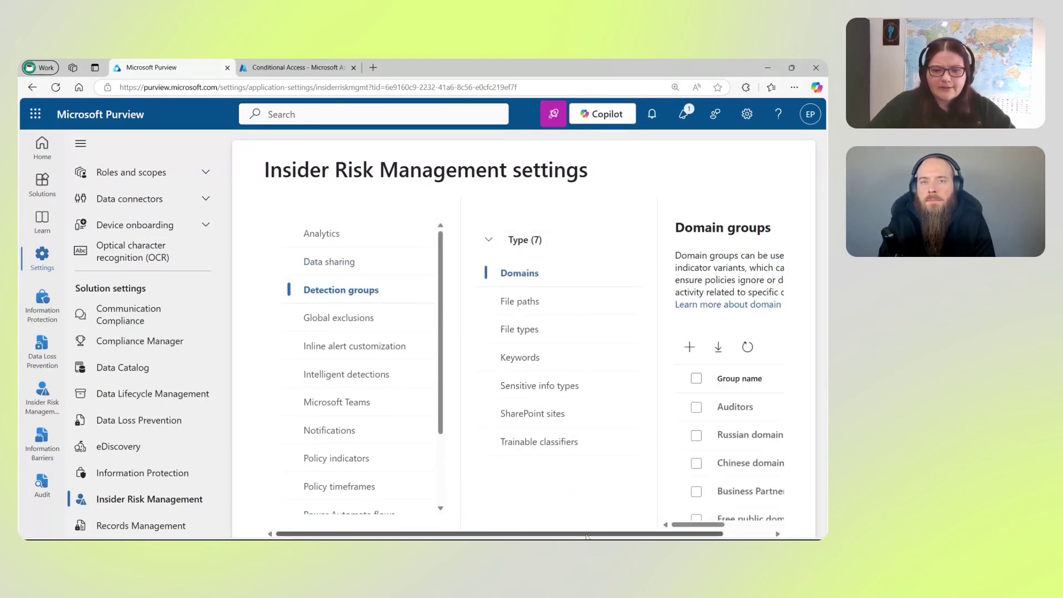
{"action": "left_click_drag", "start_coordinate": [587, 535], "coordinate": [637, 535]}
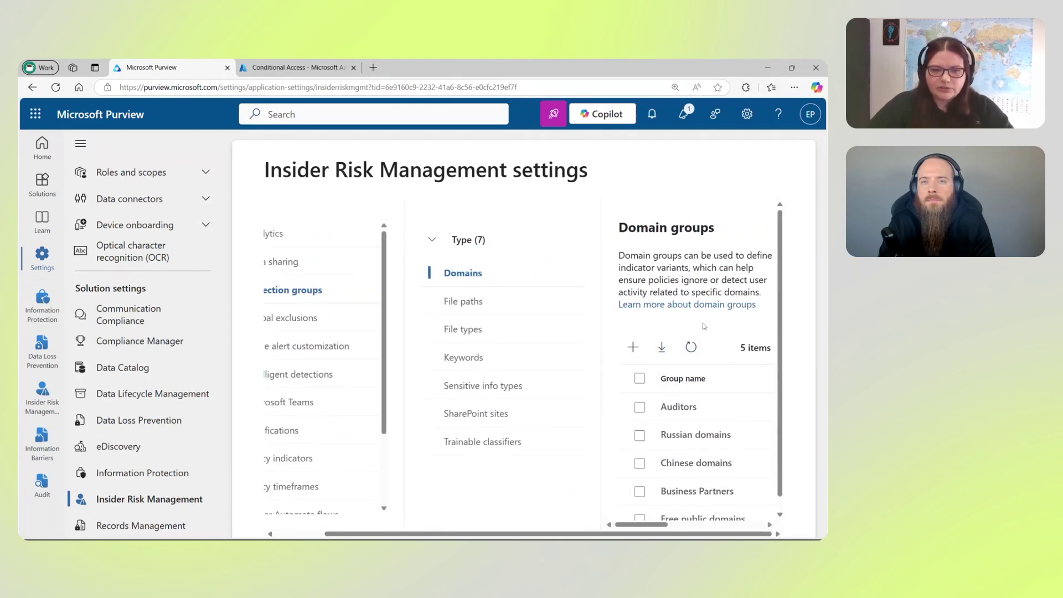
{"action": "scroll", "coordinate": [704, 325], "scroll_direction": "down", "scroll_amount": 1}
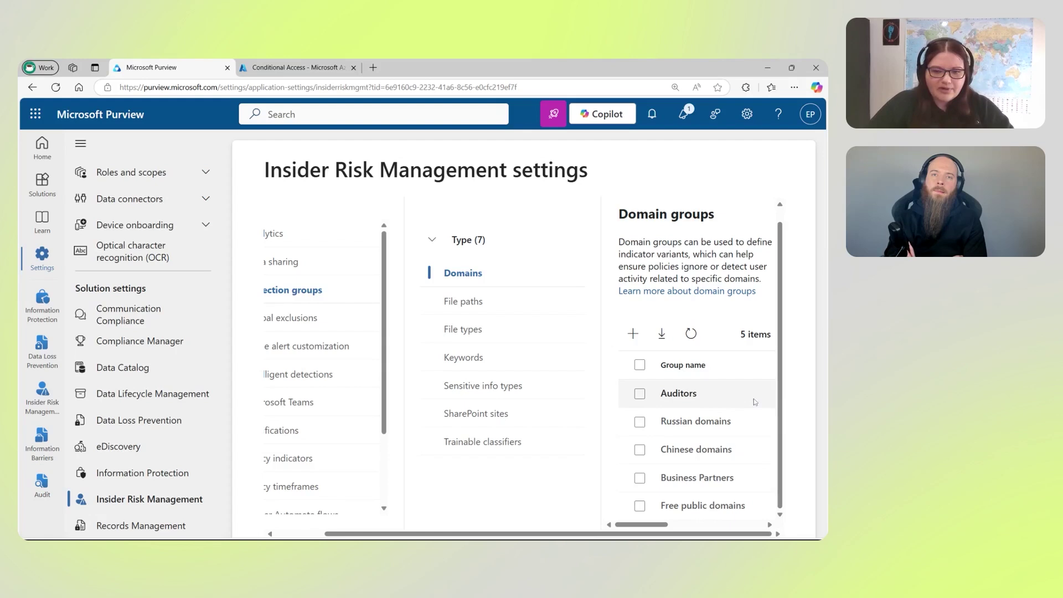
{"action": "left_click", "coordinate": [639, 394]}
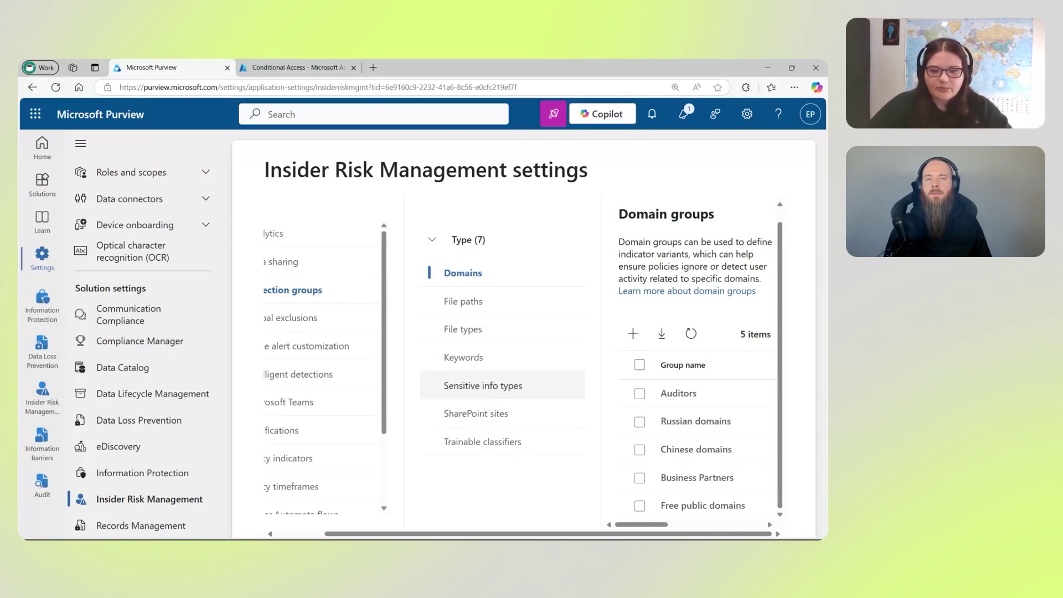
{"action": "left_click", "coordinate": [533, 386]}
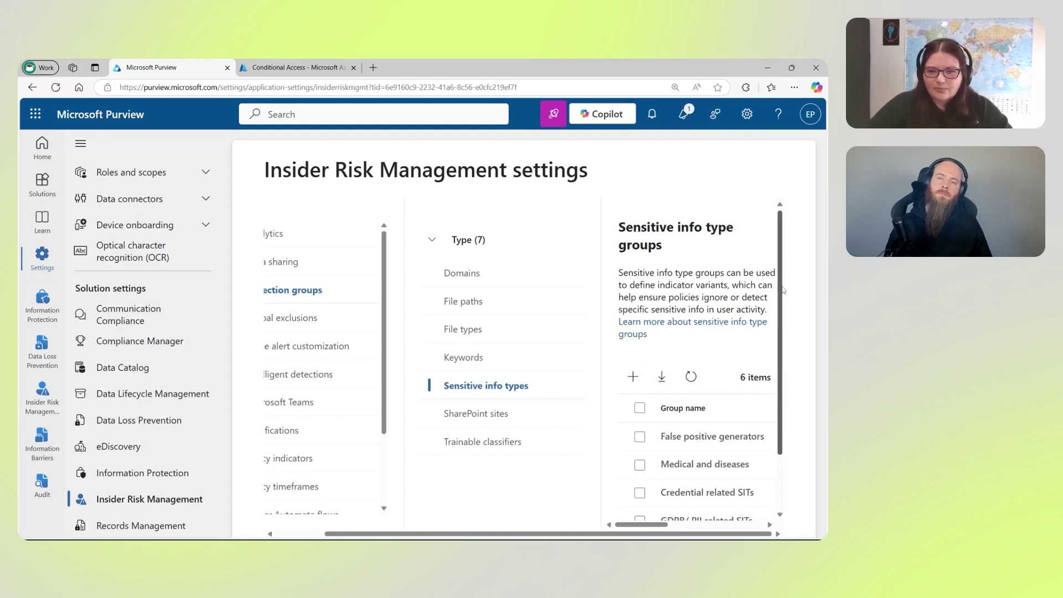
{"action": "scroll", "coordinate": [783, 289], "scroll_direction": "down", "scroll_amount": 2}
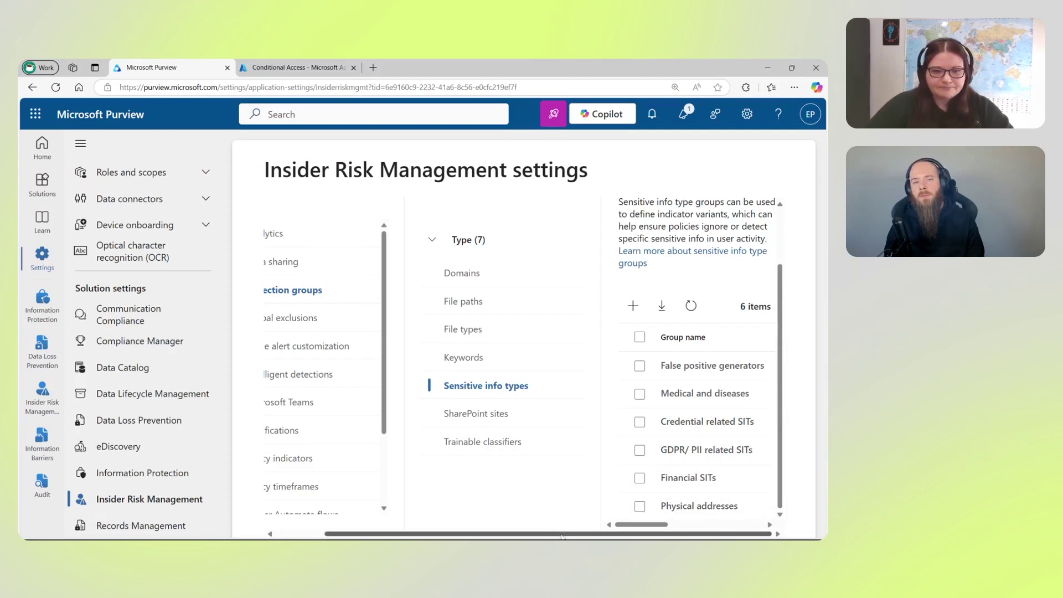
Open the global exclusions and review the exclusion settings for domains and email signature attachments
{"action": "scroll", "coordinate": [559, 535], "scroll_direction": "left", "scroll_amount": 1}
{"action": "left_click_drag", "start_coordinate": [559, 535], "coordinate": [548, 535]}
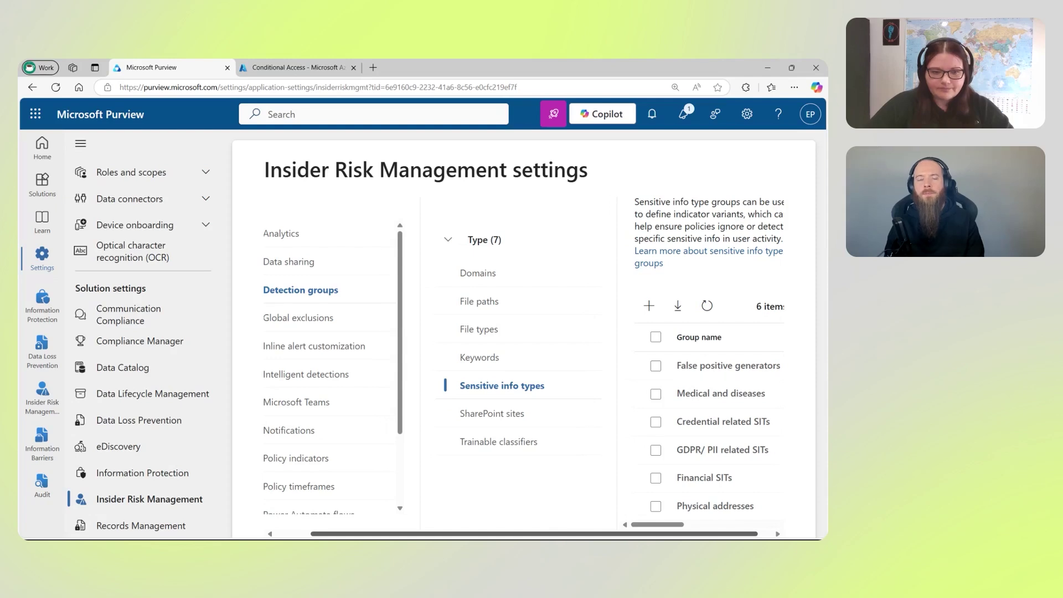
{"action": "left_click_drag", "start_coordinate": [548, 533], "coordinate": [523, 533]}
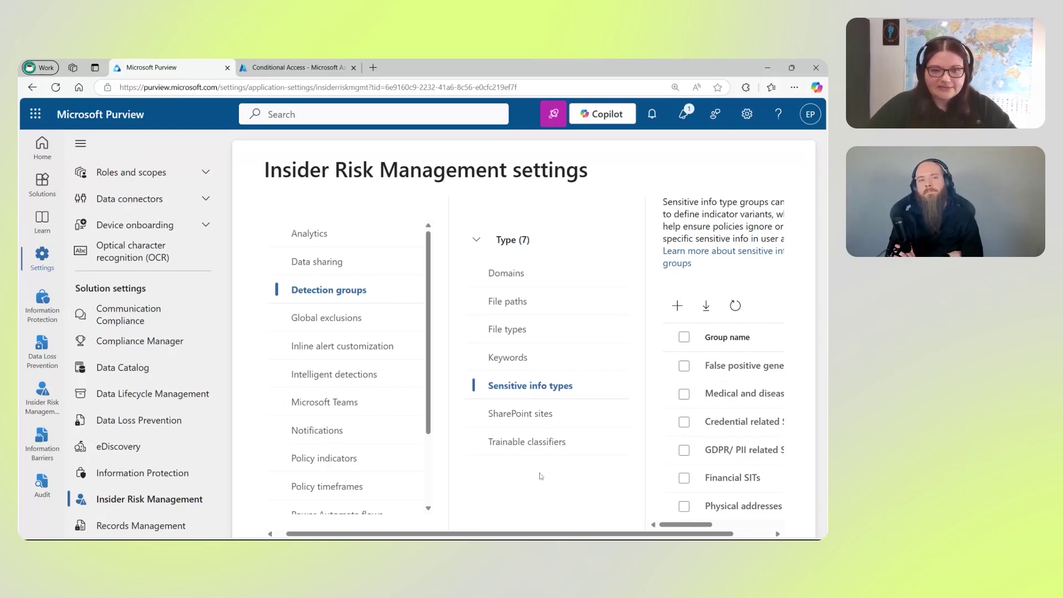
{"action": "left_click", "coordinate": [363, 321]}
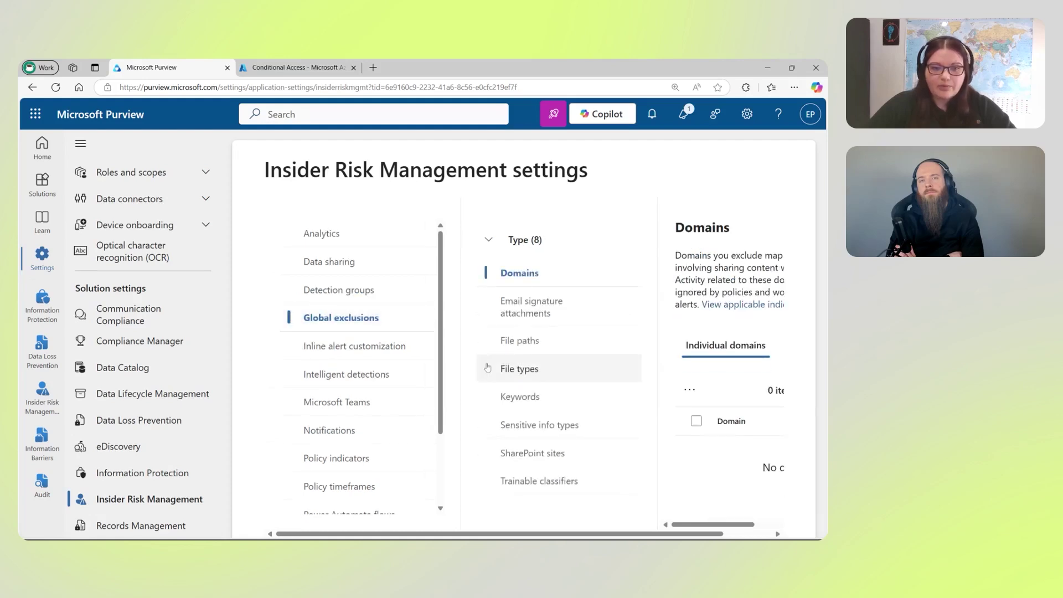
{"action": "left_click_drag", "start_coordinate": [580, 534], "coordinate": [631, 534]}
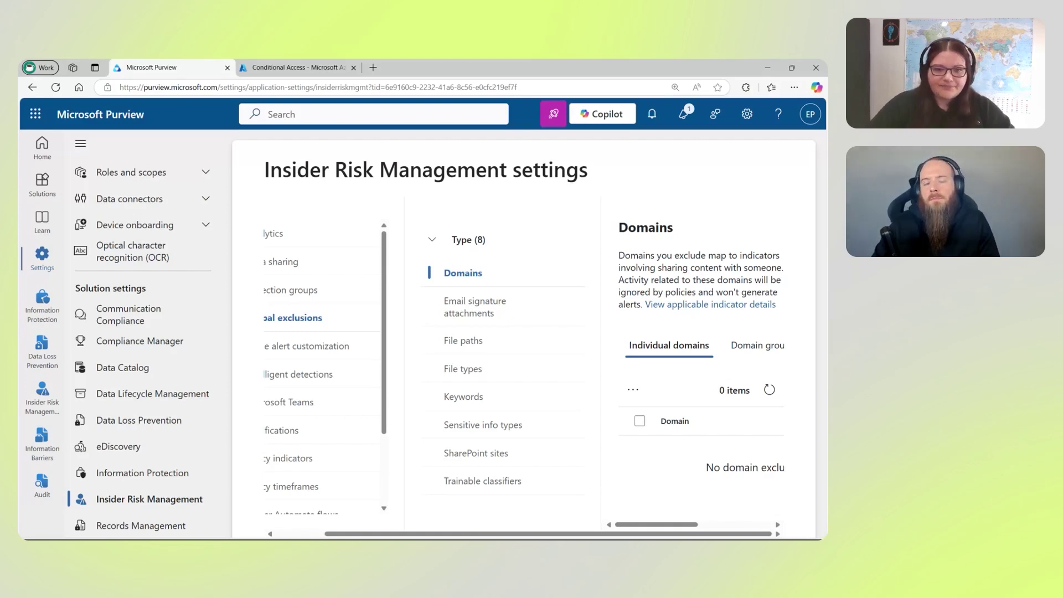
{"action": "left_click", "coordinate": [510, 308]}
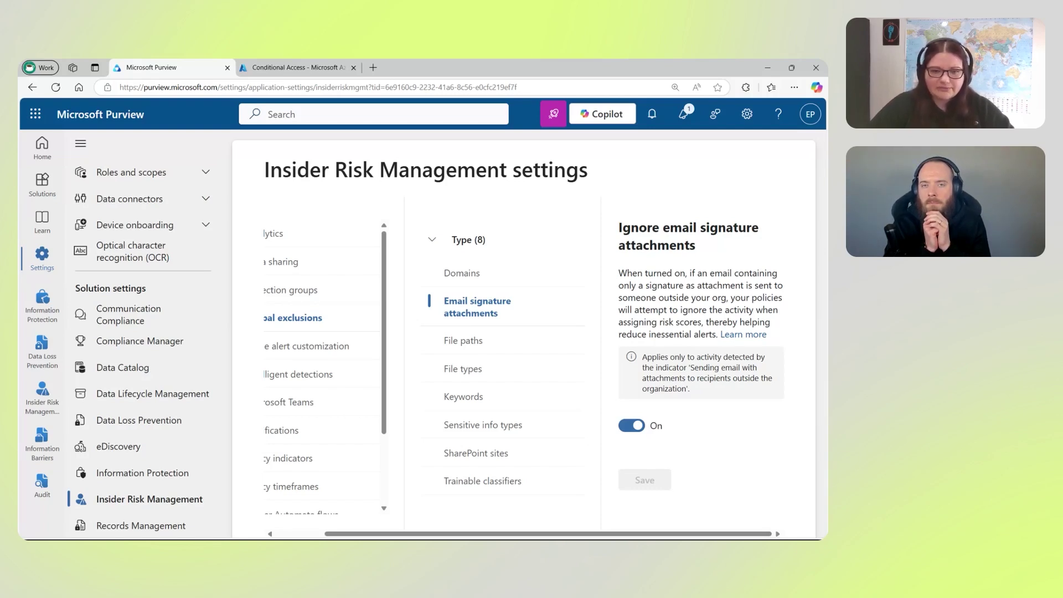
View the excluded SIT groups under the sensitive info types of the global exclusions
{"action": "left_click", "coordinate": [458, 431]}
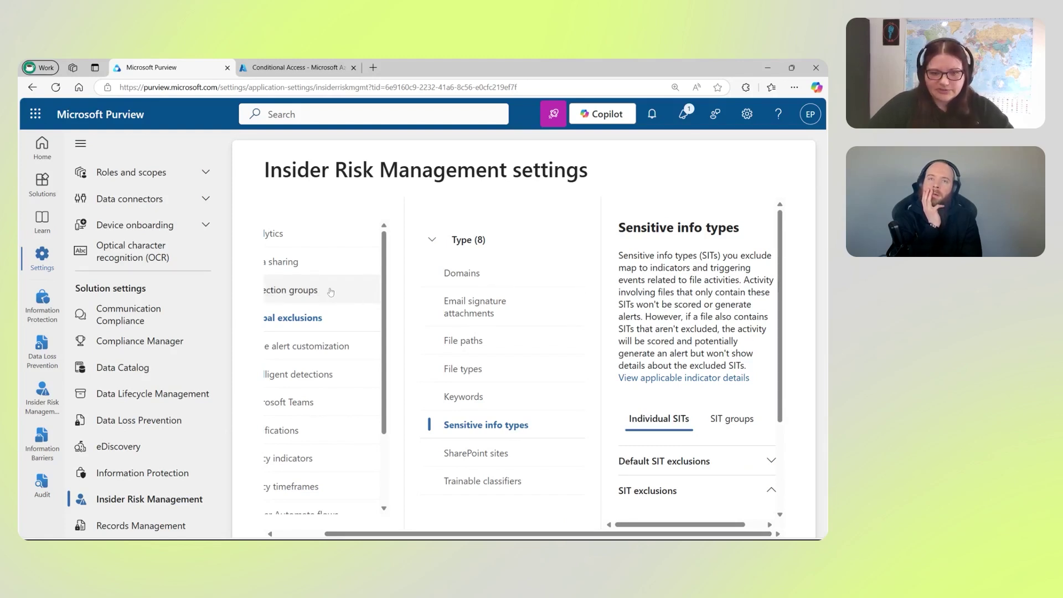
{"action": "scroll", "coordinate": [737, 332], "scroll_direction": "down", "scroll_amount": 2}
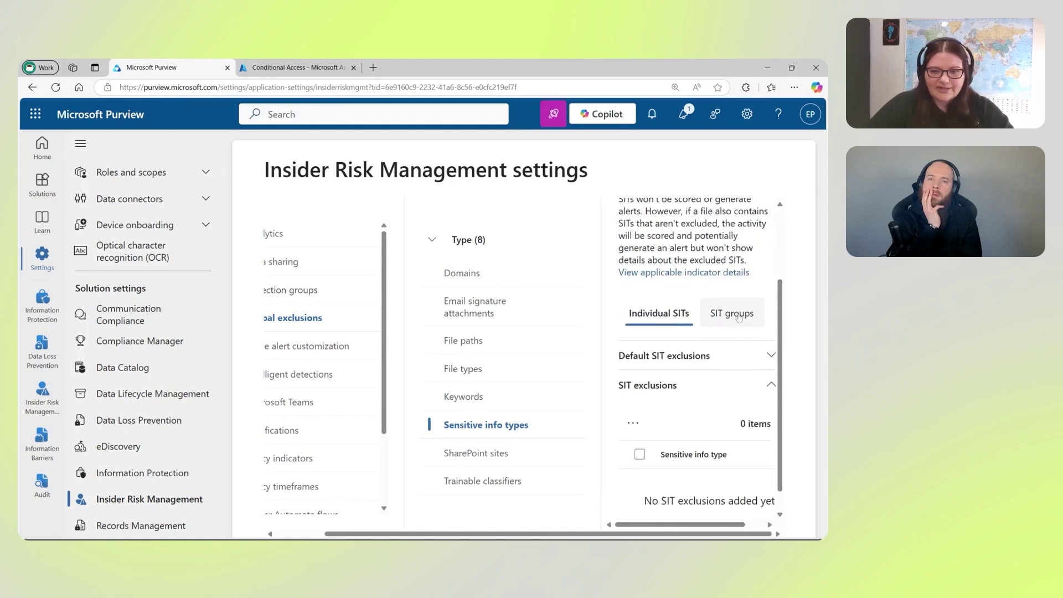
{"action": "left_click", "coordinate": [737, 314]}
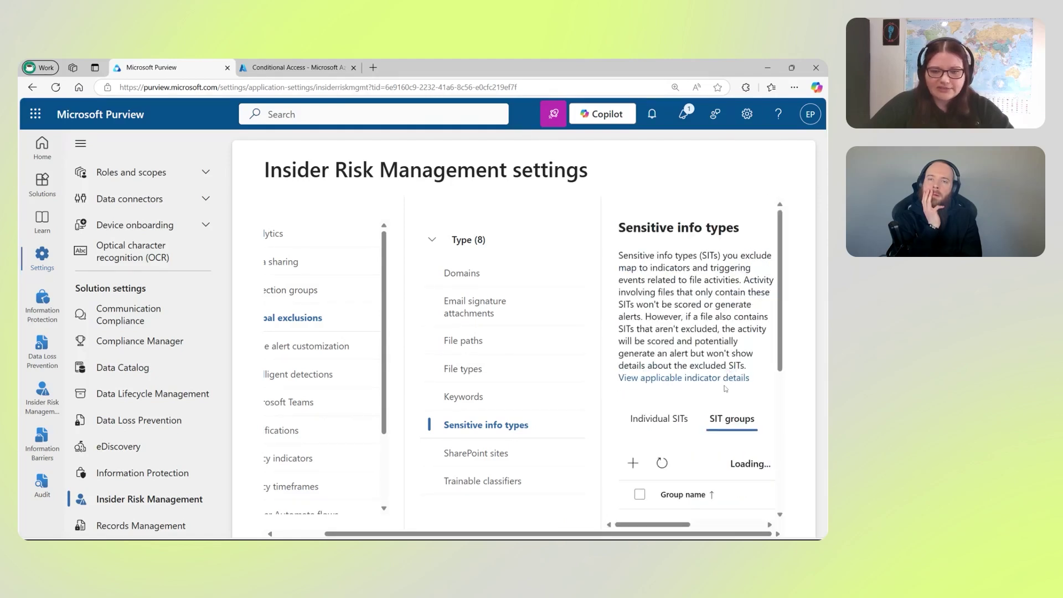
{"action": "scroll", "coordinate": [726, 381], "scroll_direction": "down", "scroll_amount": 2}
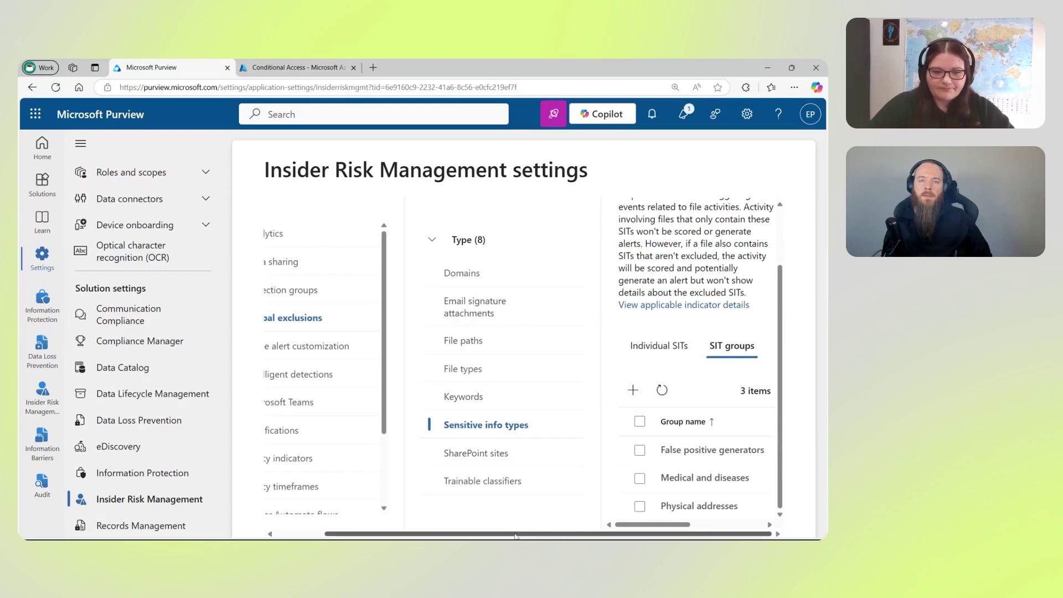
View the inline alert customization settings and open the intelligent detections settings
{"action": "left_click_drag", "start_coordinate": [513, 536], "coordinate": [464, 536]}
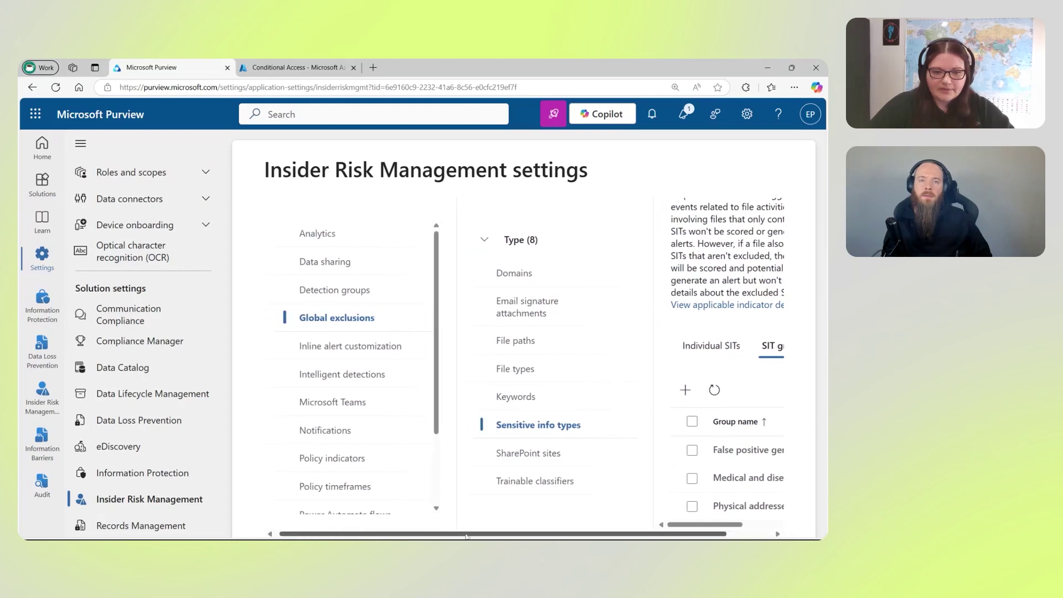
{"action": "left_click", "coordinate": [368, 352]}
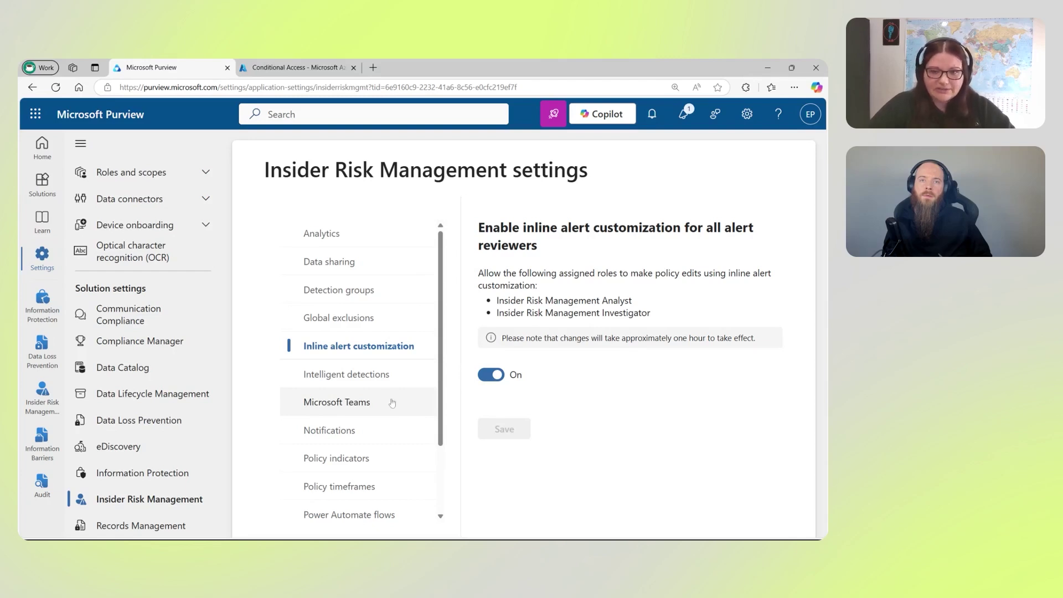
{"action": "left_click", "coordinate": [338, 379]}
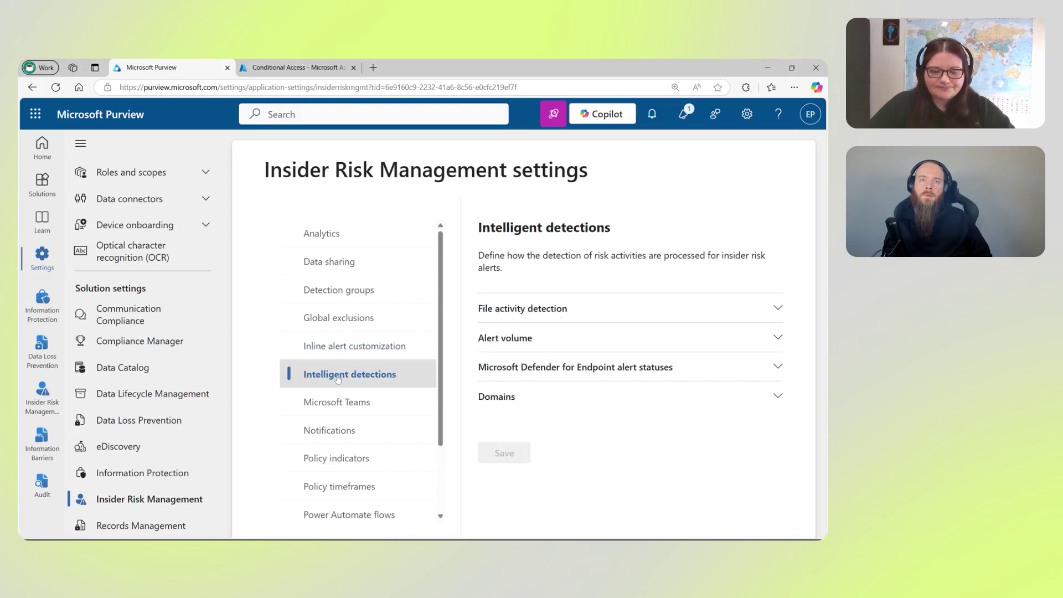
Expand the file activity detection, alert volume, and Microsoft Defender for Endpoint alert statuses sections
{"action": "left_click", "coordinate": [663, 305]}
{"action": "scroll", "coordinate": [663, 306], "scroll_direction": "down", "scroll_amount": 2}
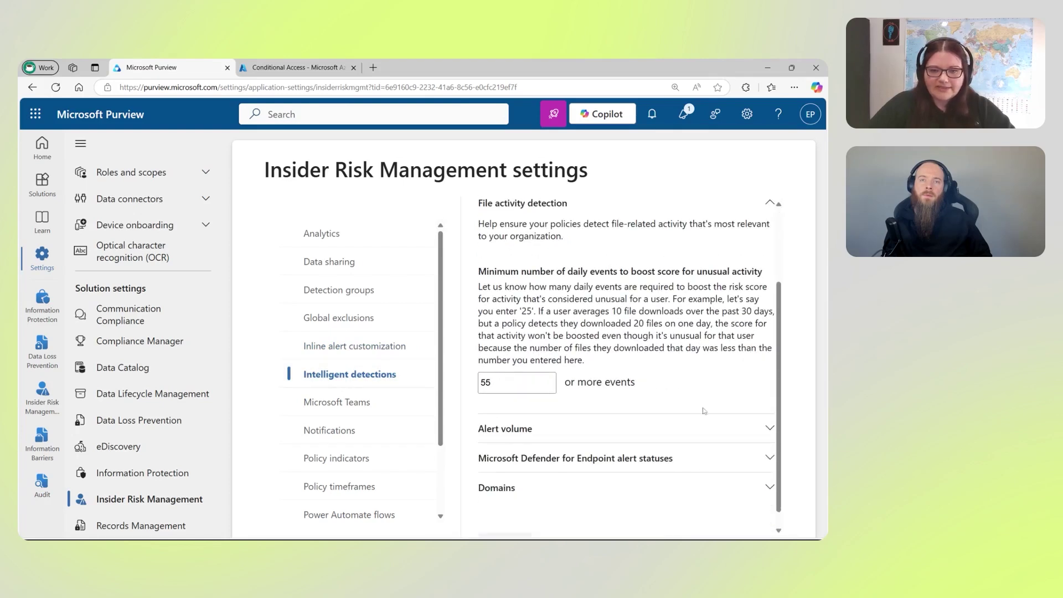
{"action": "left_click", "coordinate": [700, 424]}
{"action": "scroll", "coordinate": [702, 426], "scroll_direction": "down", "scroll_amount": 3}
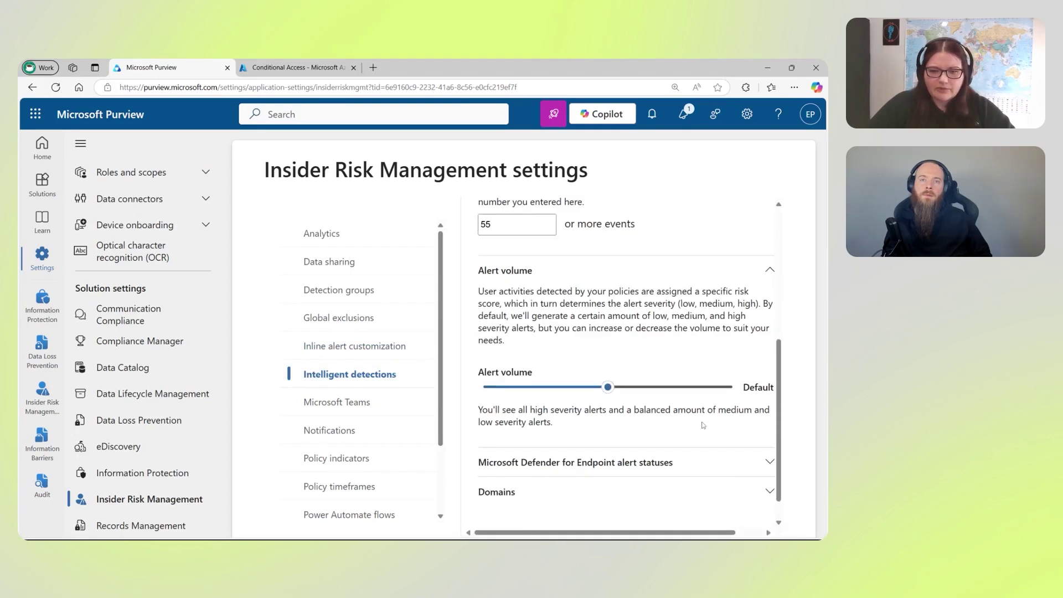
{"action": "left_click", "coordinate": [705, 462]}
{"action": "scroll", "coordinate": [698, 476], "scroll_direction": "down", "scroll_amount": 3}
Examine the minimum number of daily events for boosting risk scores and the alert volume setting
{"action": "scroll", "coordinate": [688, 346], "scroll_direction": "up", "scroll_amount": 10}
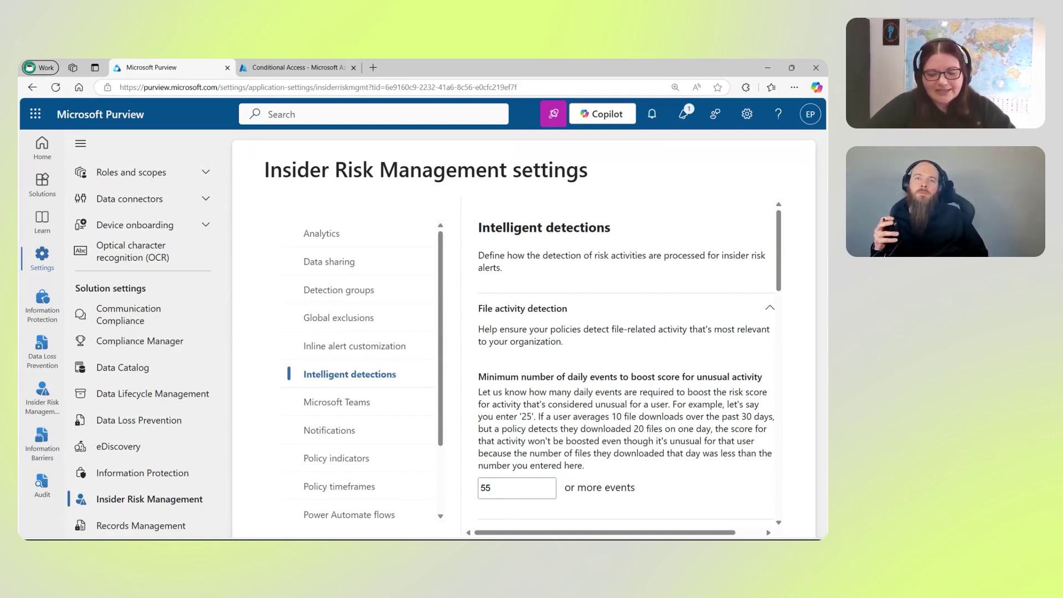
{"action": "scroll", "coordinate": [603, 365], "scroll_direction": "down", "scroll_amount": 1}
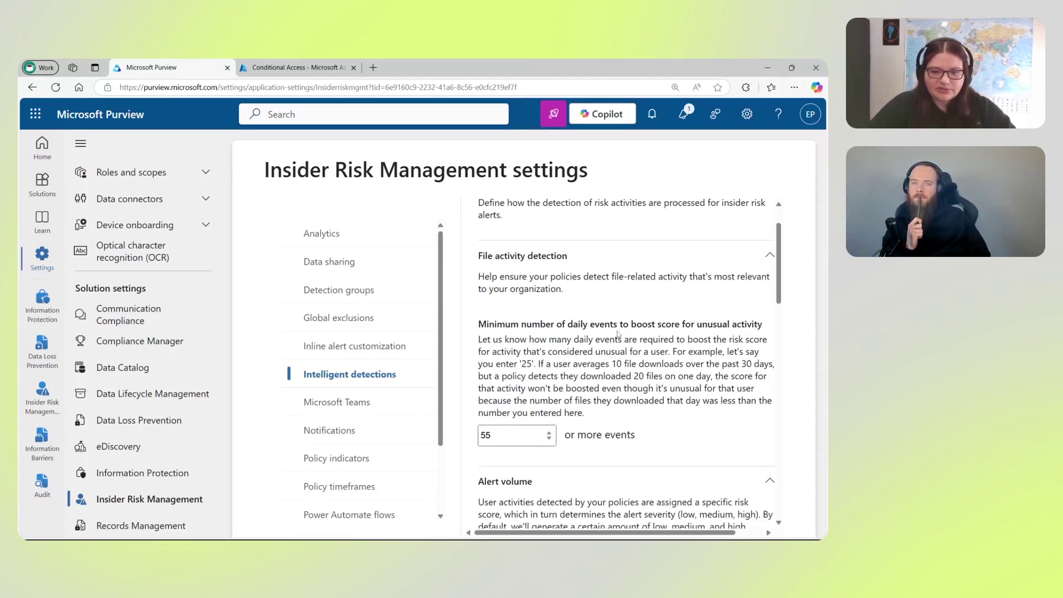
{"action": "scroll", "coordinate": [618, 334], "scroll_direction": "down", "scroll_amount": 1}
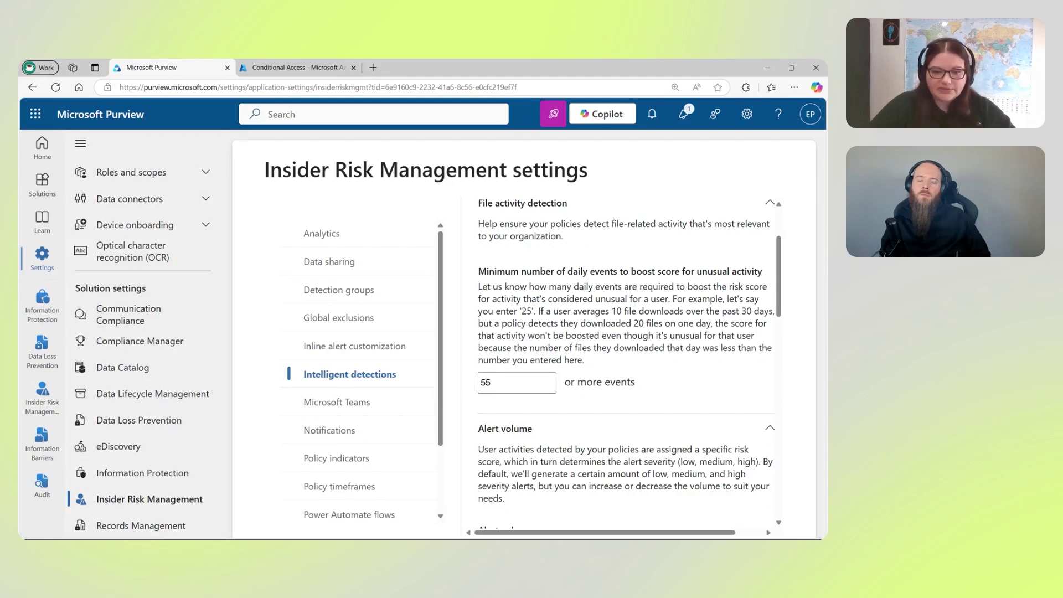
{"action": "scroll", "coordinate": [656, 359], "scroll_direction": "down", "scroll_amount": 2}
{"action": "scroll", "coordinate": [657, 359], "scroll_direction": "down", "scroll_amount": 1}
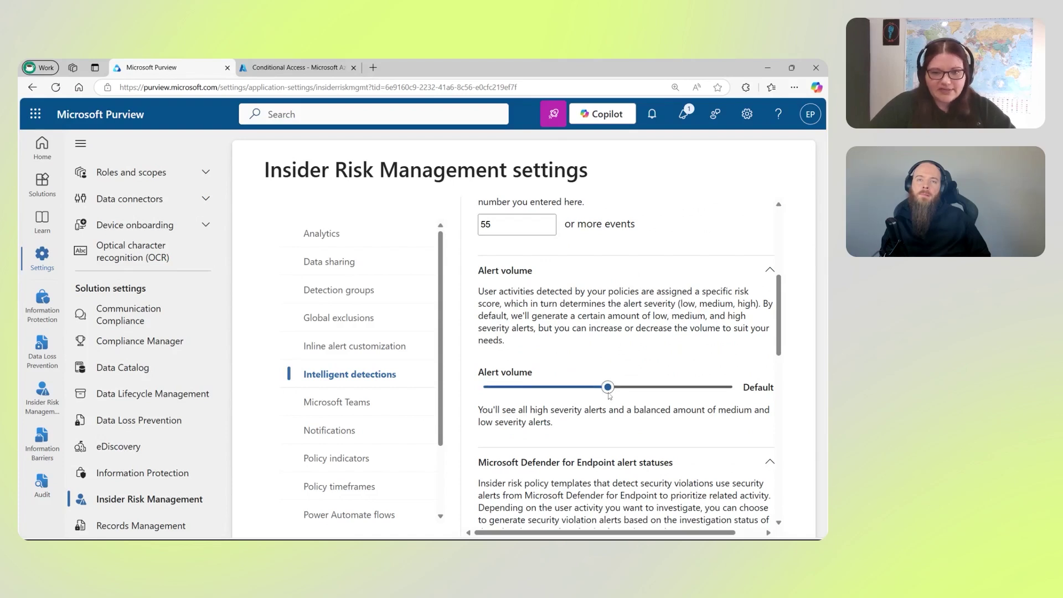
Review the alert volume slider and the Microsoft Defender for Endpoint alert statuses in the intelligent detections settings
{"action": "left_click_drag", "start_coordinate": [608, 387], "coordinate": [663, 393]}
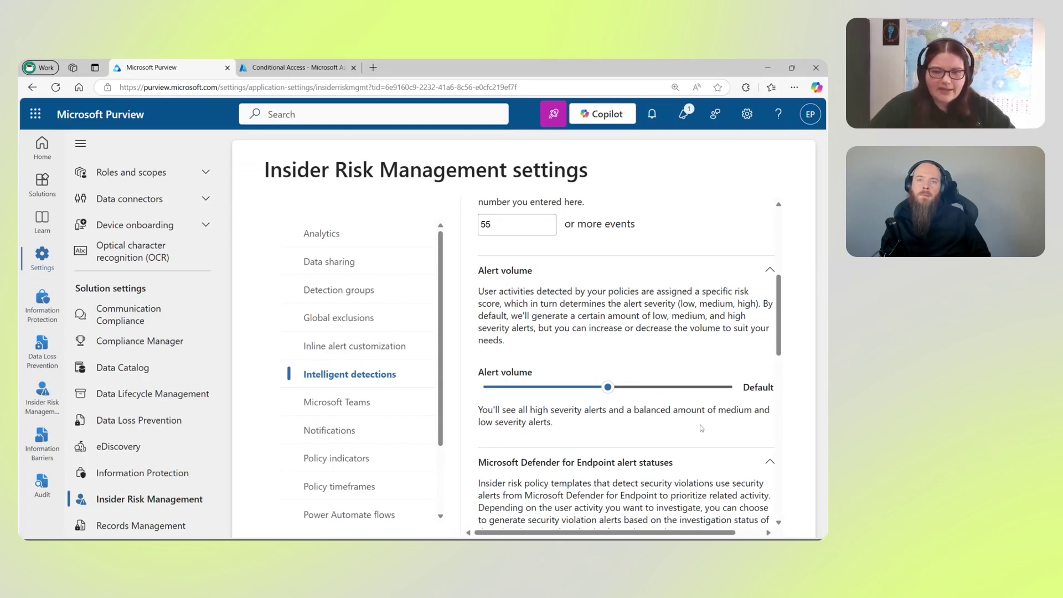
{"action": "scroll", "coordinate": [737, 403], "scroll_direction": "down", "scroll_amount": 2}
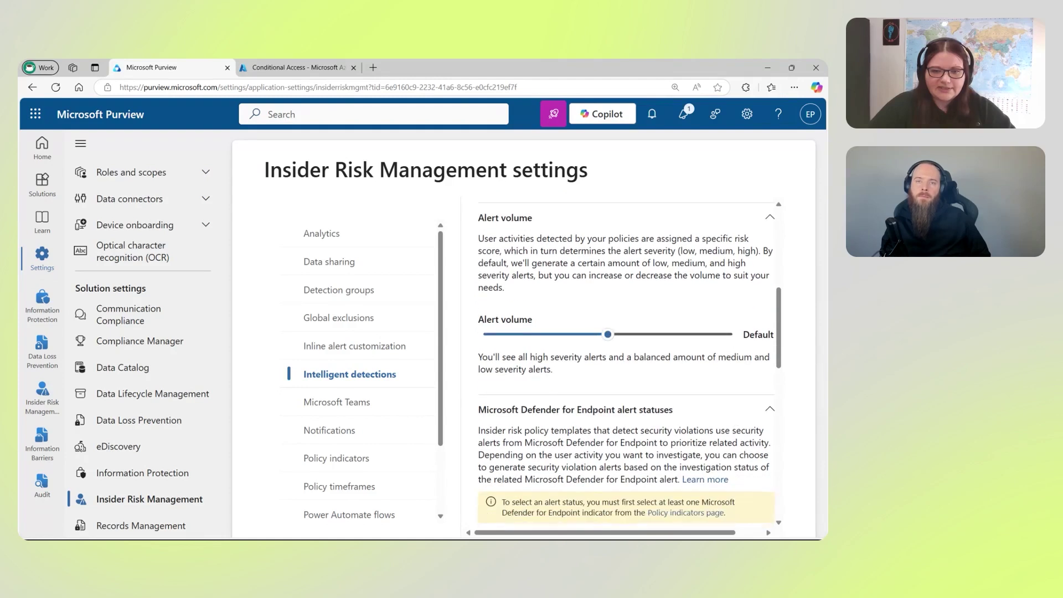
{"action": "scroll", "coordinate": [565, 332], "scroll_direction": "down", "scroll_amount": 1}
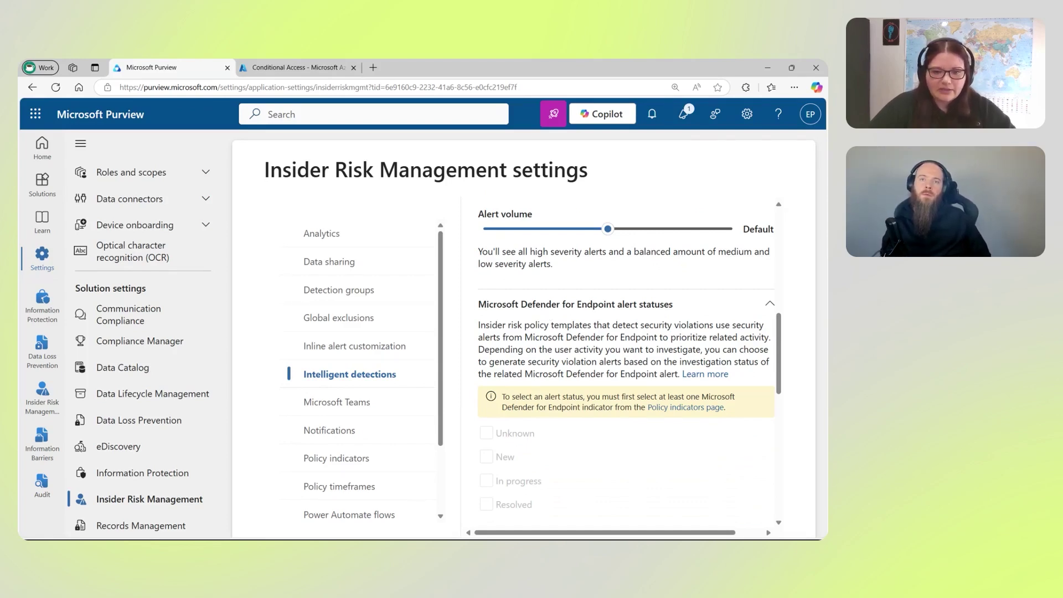
{"action": "scroll", "coordinate": [556, 415], "scroll_direction": "down", "scroll_amount": 1}
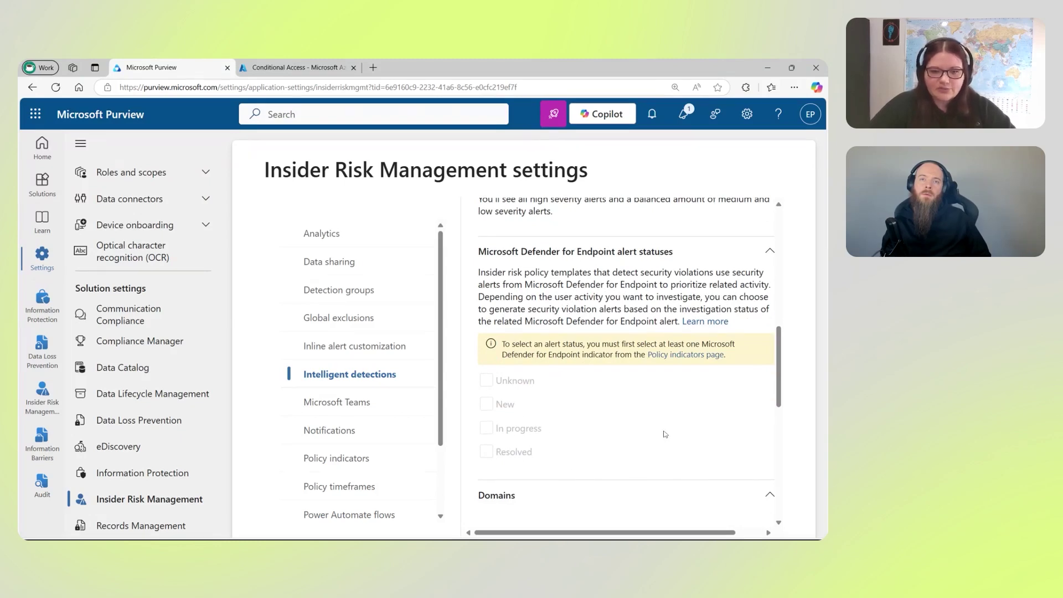
Examine the unallowed domains and third-party domains lists in the Domains section of the intelligent detections
{"action": "scroll", "coordinate": [662, 435], "scroll_direction": "down", "scroll_amount": 5}
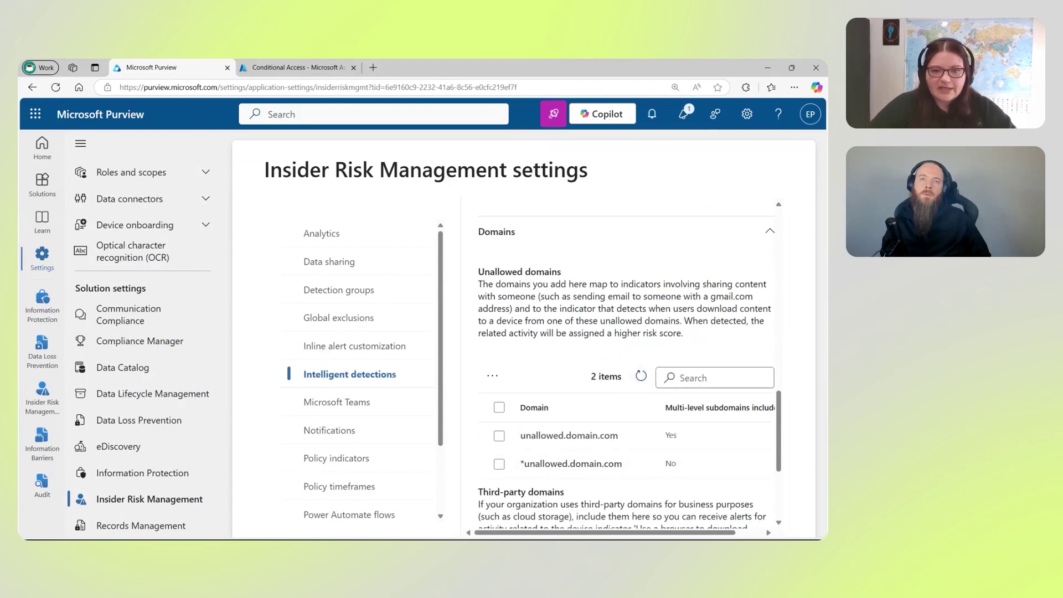
{"action": "scroll", "coordinate": [626, 371], "scroll_direction": "down", "scroll_amount": 1}
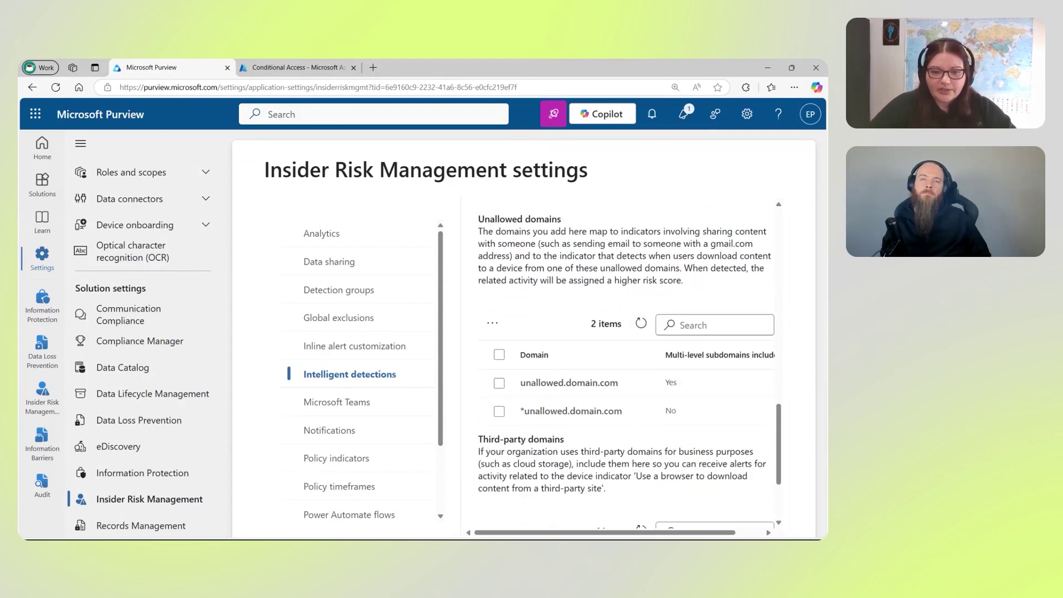
{"action": "scroll", "coordinate": [596, 433], "scroll_direction": "up", "scroll_amount": 1}
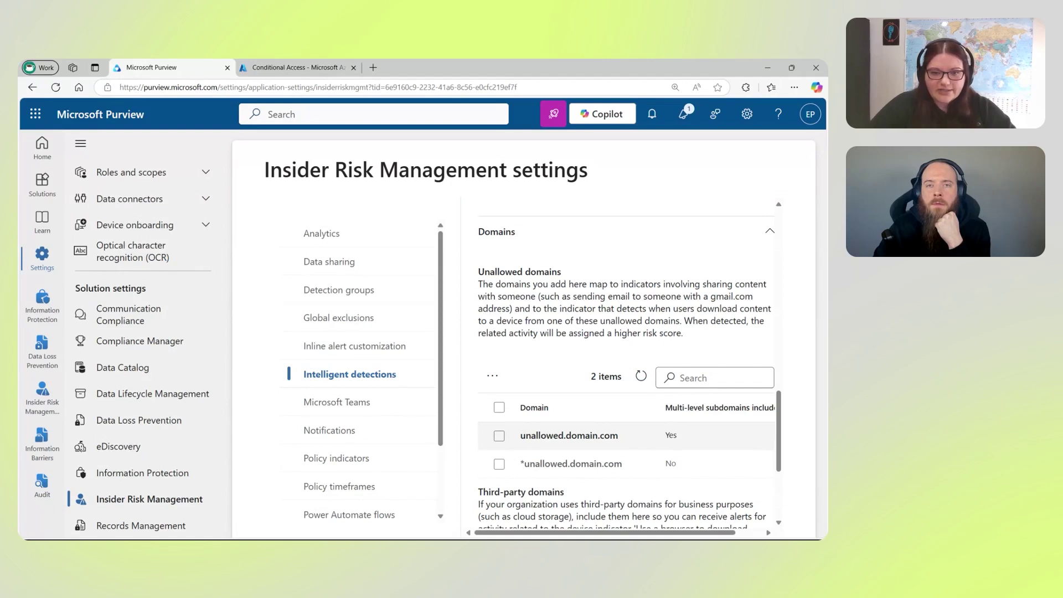
{"action": "scroll", "coordinate": [614, 426], "scroll_direction": "down", "scroll_amount": 2}
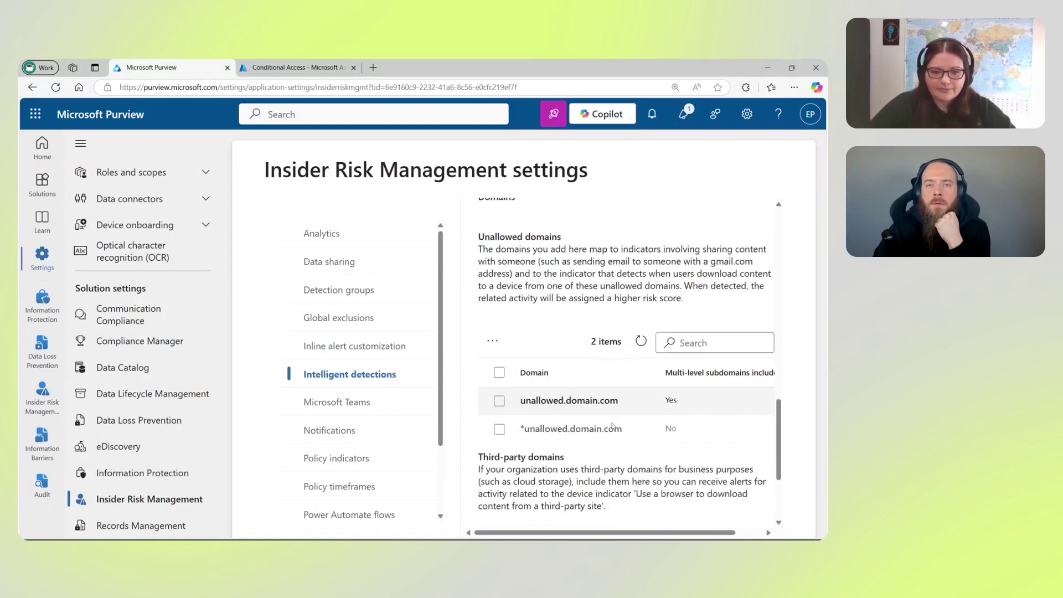
{"action": "scroll", "coordinate": [613, 424], "scroll_direction": "down", "scroll_amount": 3}
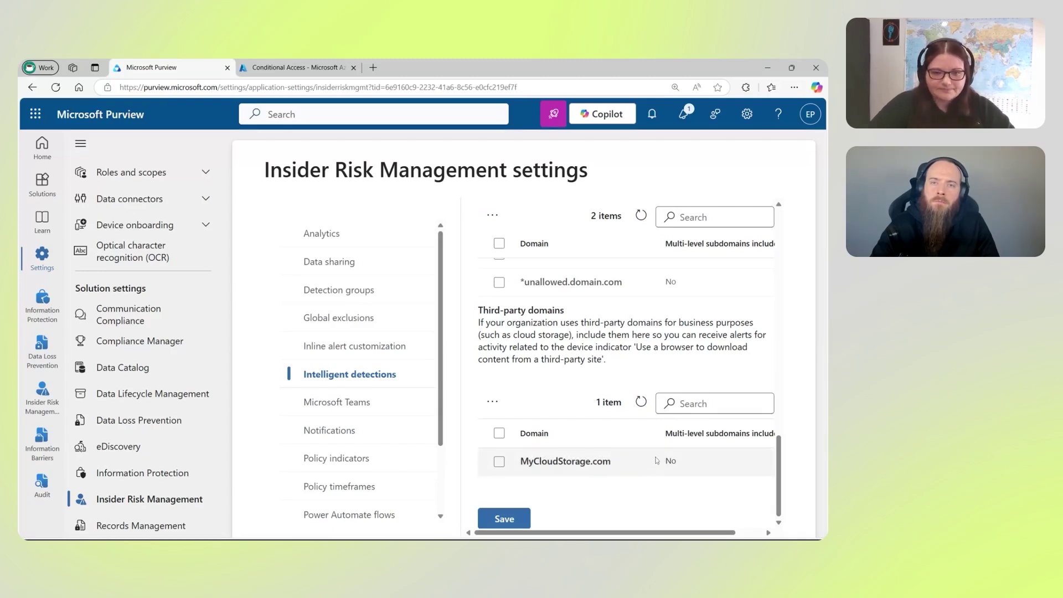
View the Microsoft Teams integration setting, and review all email options and recipient role groups in the notifications settings
{"action": "left_click", "coordinate": [303, 408]}
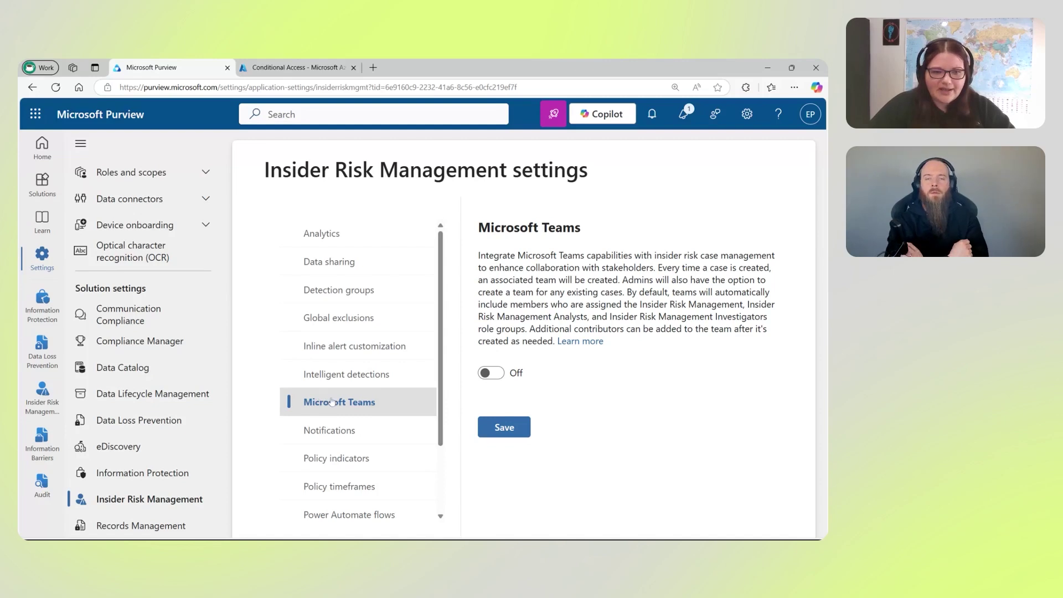
{"action": "scroll", "coordinate": [341, 390], "scroll_direction": "down", "scroll_amount": 1}
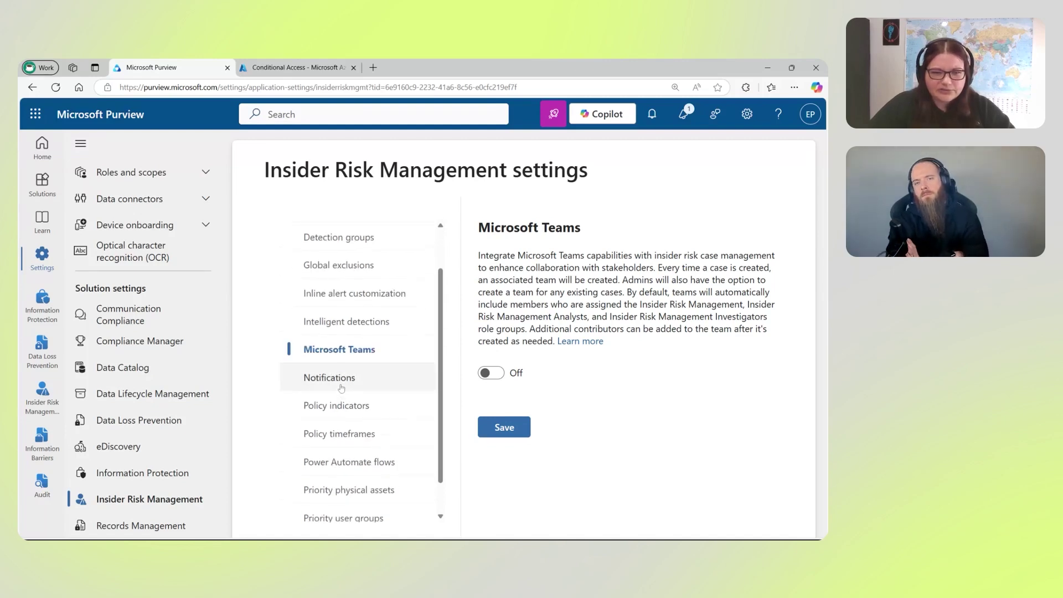
{"action": "left_click", "coordinate": [369, 381]}
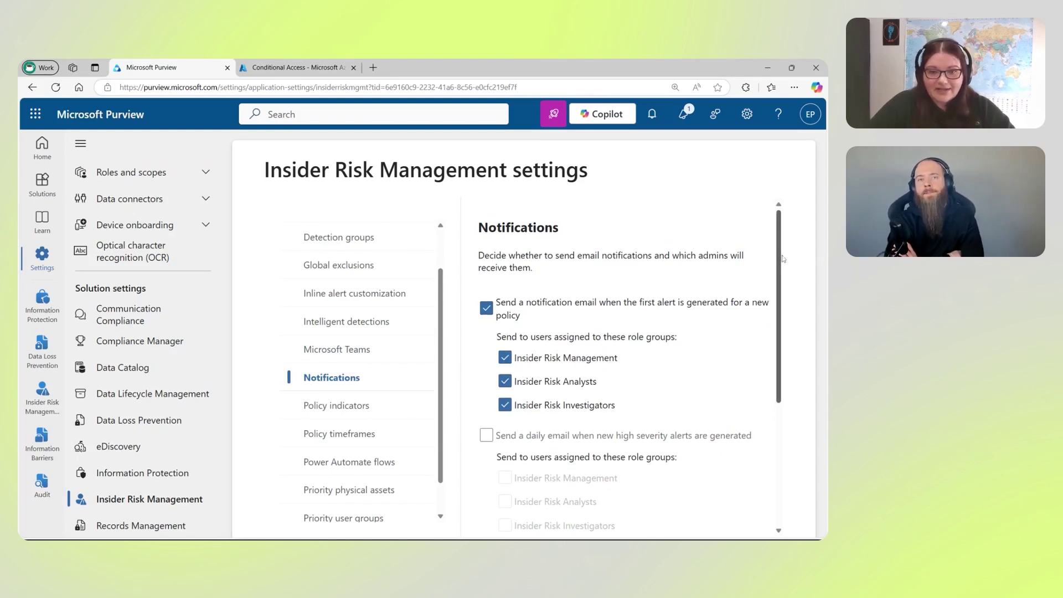
{"action": "scroll", "coordinate": [783, 259], "scroll_direction": "down", "scroll_amount": 1}
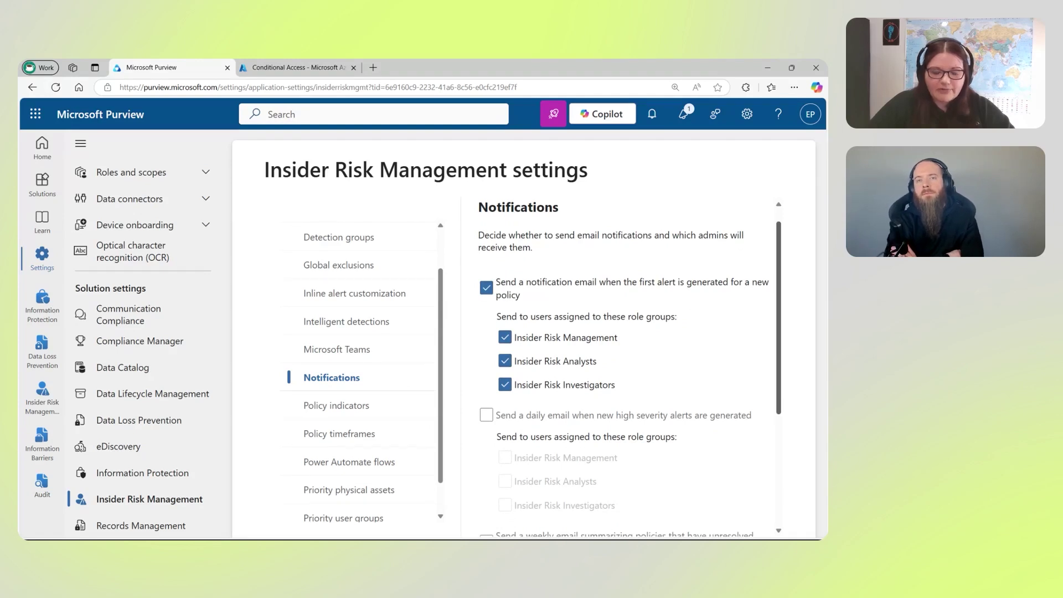
{"action": "scroll", "coordinate": [788, 295], "scroll_direction": "down", "scroll_amount": 2}
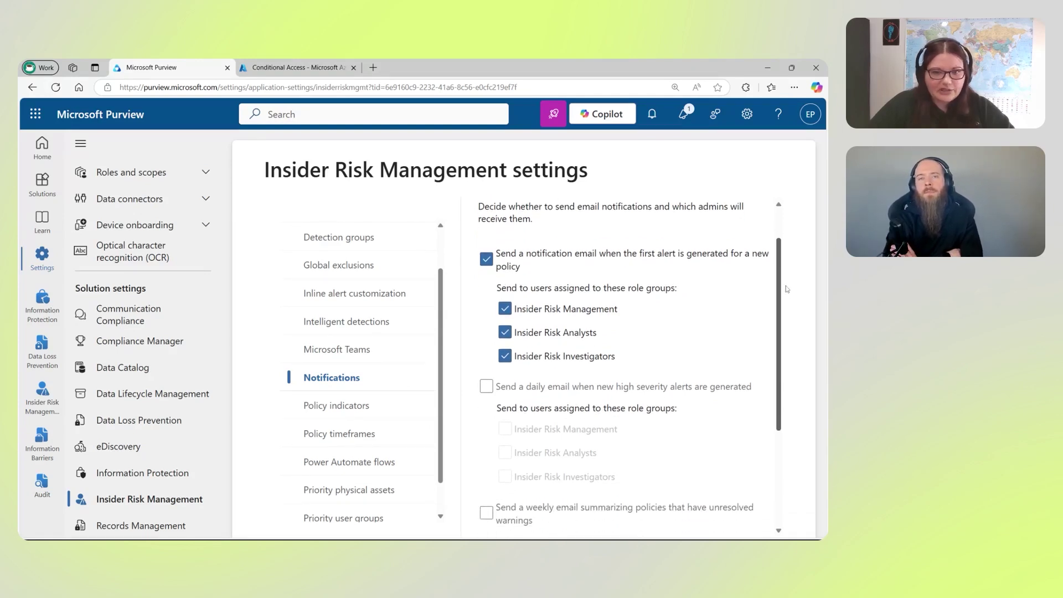
{"action": "left_click_drag", "start_coordinate": [779, 297], "coordinate": [777, 384]}
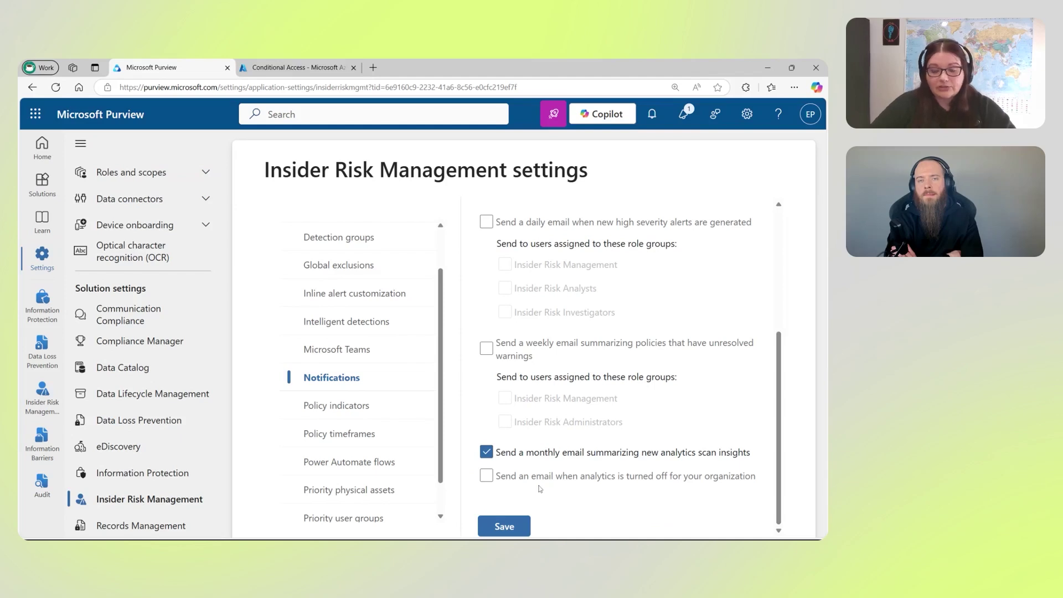
Open the policy indicators settings and examine the generative AI and pay-as-you-go billing notices and the built-in indicator categories
{"action": "left_click", "coordinate": [295, 412]}
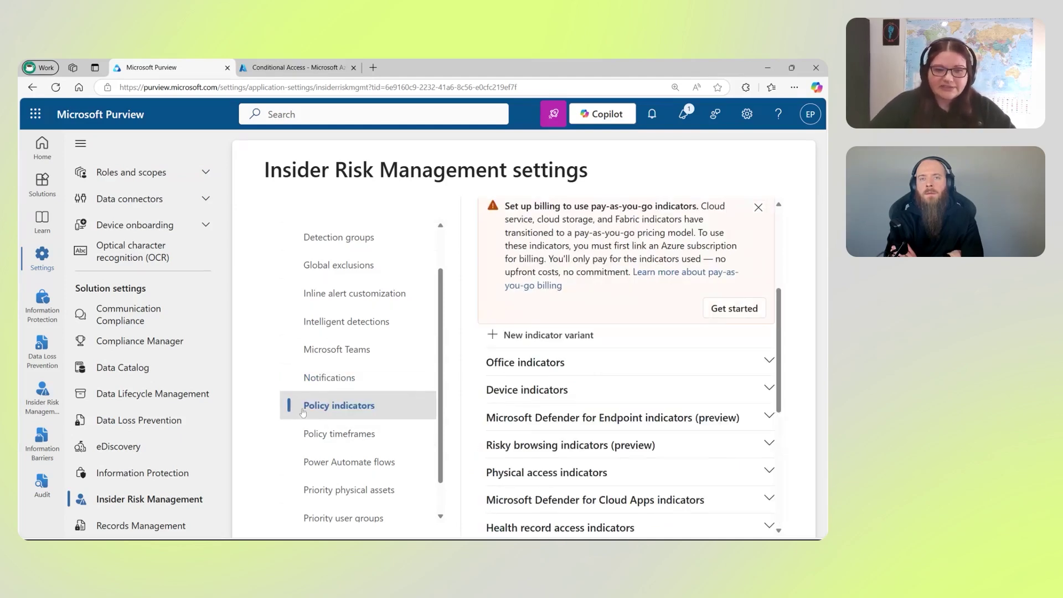
{"action": "scroll", "coordinate": [664, 399], "scroll_direction": "up", "scroll_amount": 1}
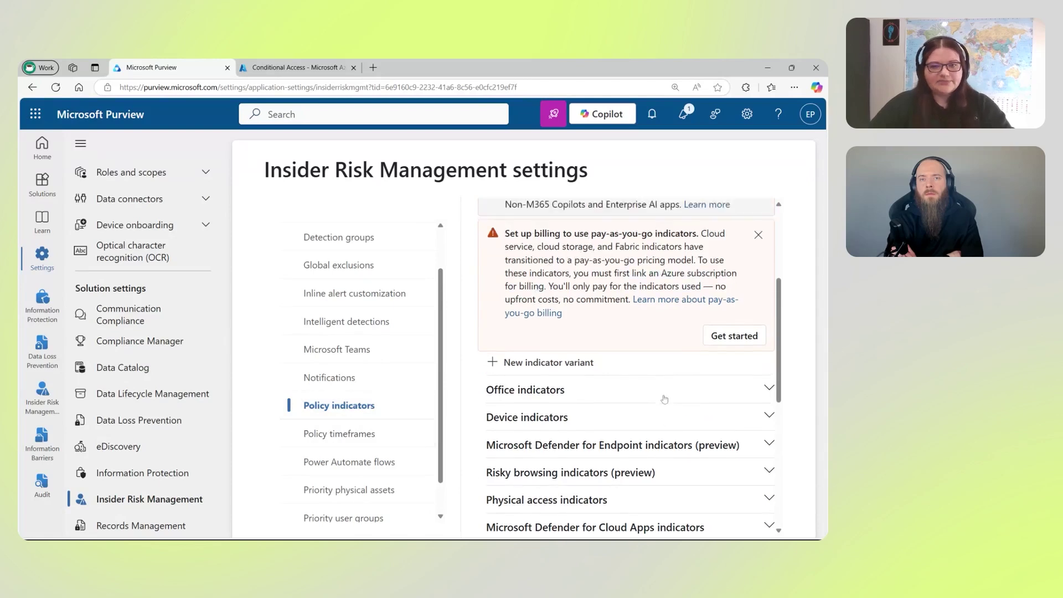
{"action": "scroll", "coordinate": [664, 402], "scroll_direction": "up", "scroll_amount": 3}
{"action": "scroll", "coordinate": [662, 415], "scroll_direction": "down", "scroll_amount": 2}
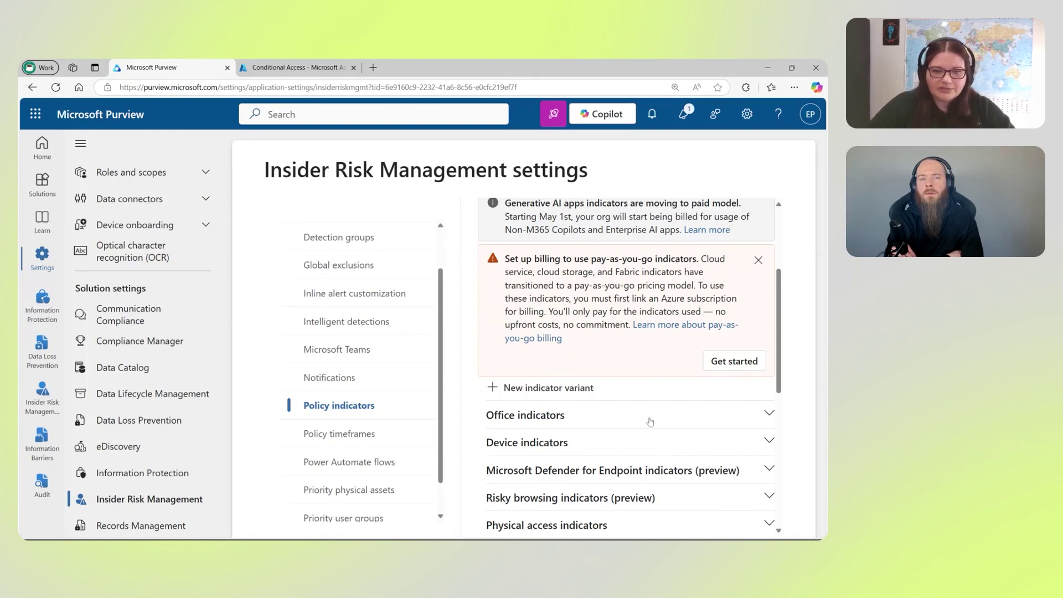
{"action": "scroll", "coordinate": [650, 422], "scroll_direction": "up", "scroll_amount": 1}
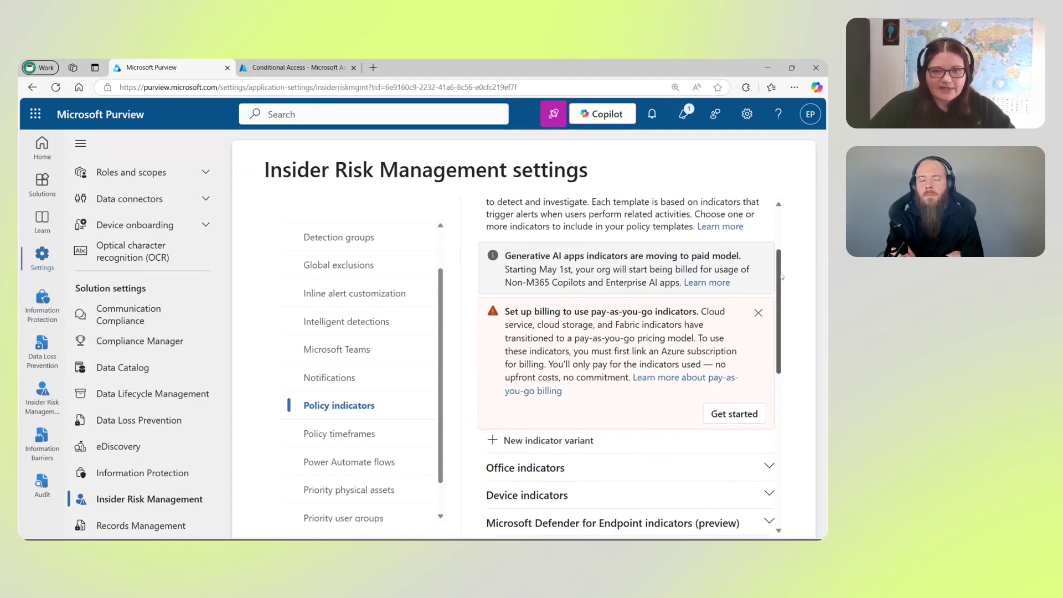
{"action": "scroll", "coordinate": [786, 270], "scroll_direction": "up", "scroll_amount": 1}
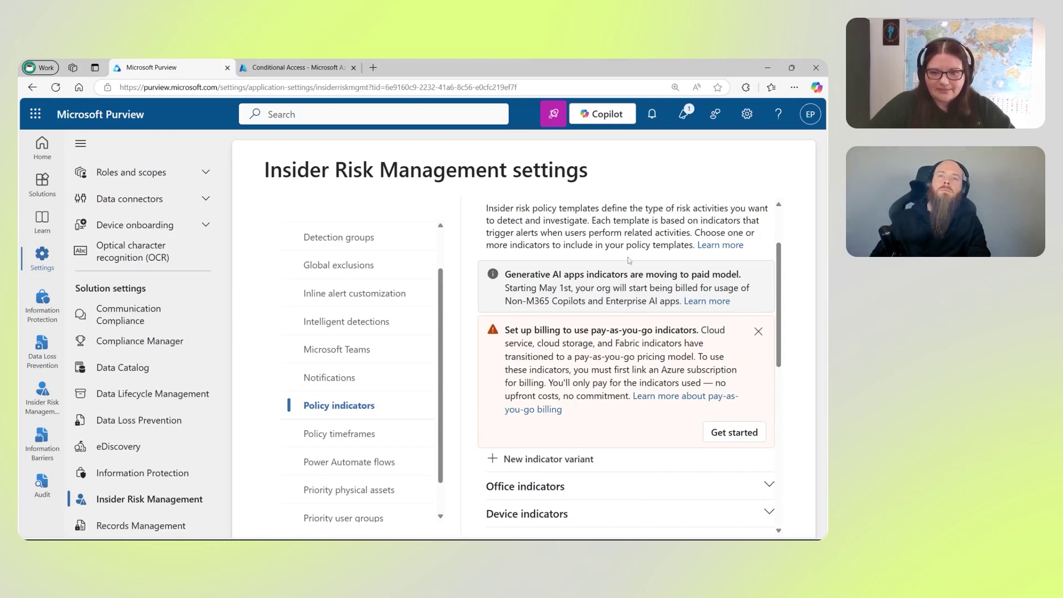
{"action": "scroll", "coordinate": [783, 279], "scroll_direction": "up", "scroll_amount": 1}
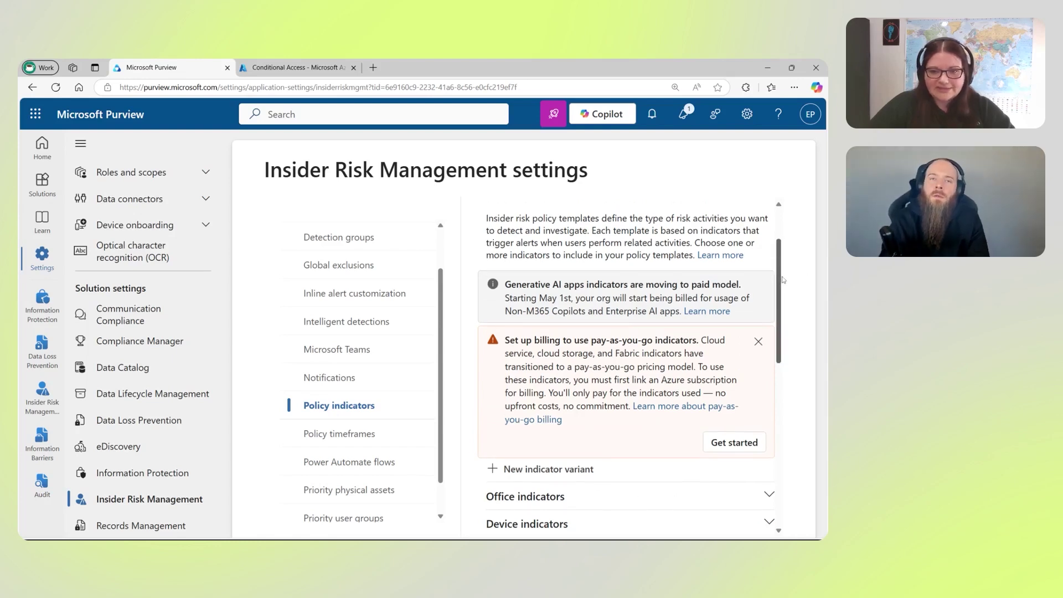
{"action": "scroll", "coordinate": [783, 280], "scroll_direction": "down", "scroll_amount": 1}
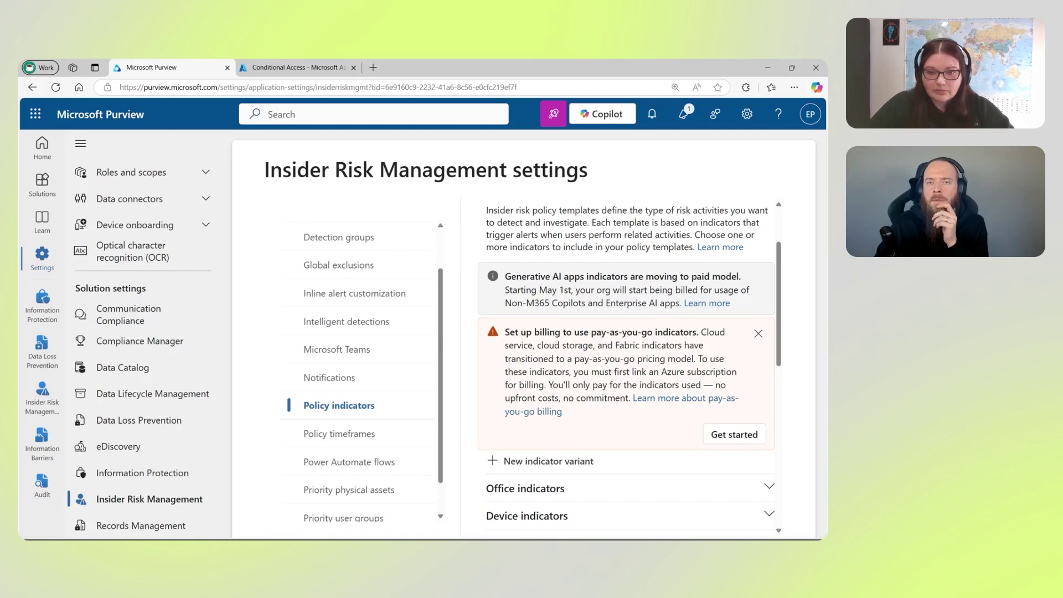
{"action": "scroll", "coordinate": [630, 364], "scroll_direction": "down", "scroll_amount": 1}
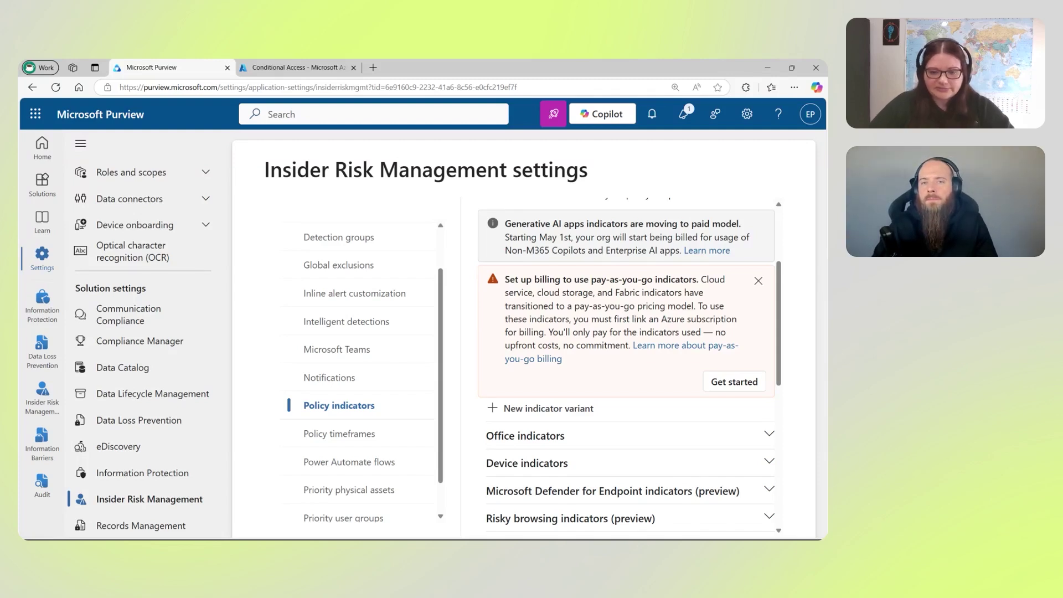
{"action": "scroll", "coordinate": [620, 274], "scroll_direction": "down", "scroll_amount": 4}
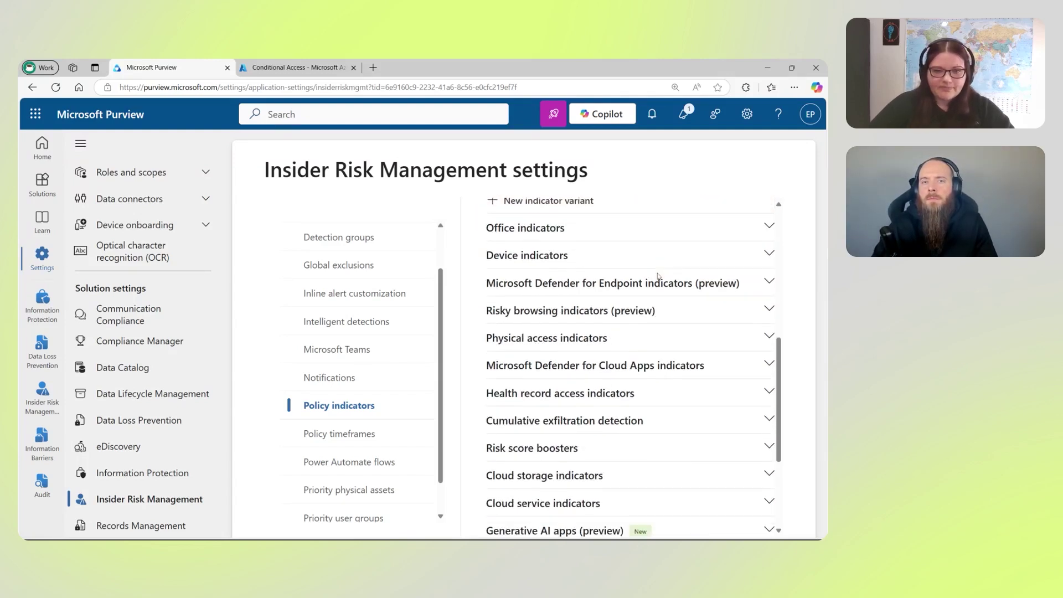
Expand the Office indicators and read through the SharePoint, OneDrive, sensitivity label, email, and Teams indicators
{"action": "left_click", "coordinate": [649, 228]}
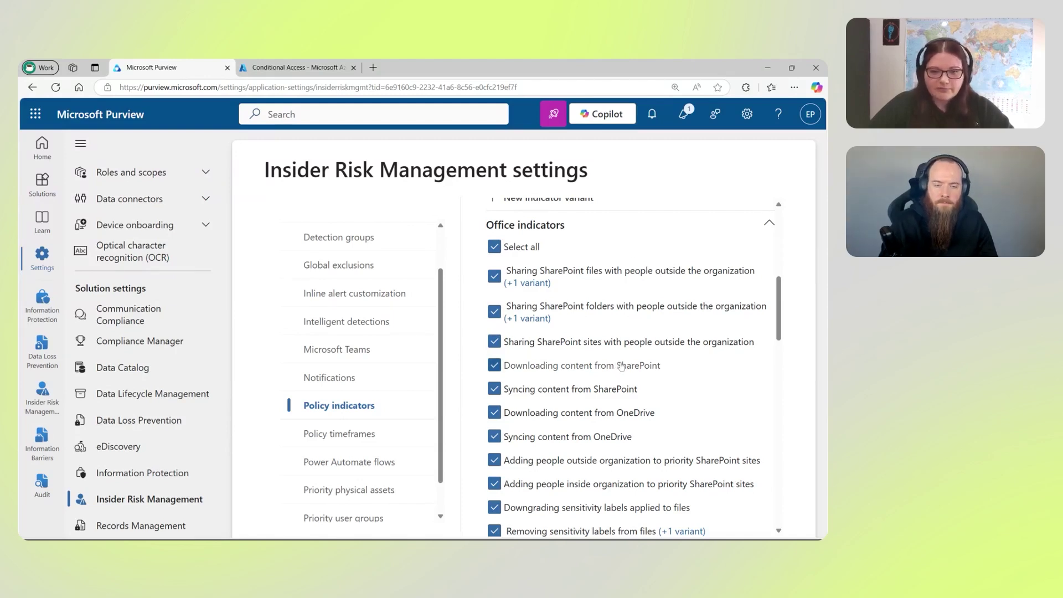
{"action": "scroll", "coordinate": [621, 366], "scroll_direction": "down", "scroll_amount": 2}
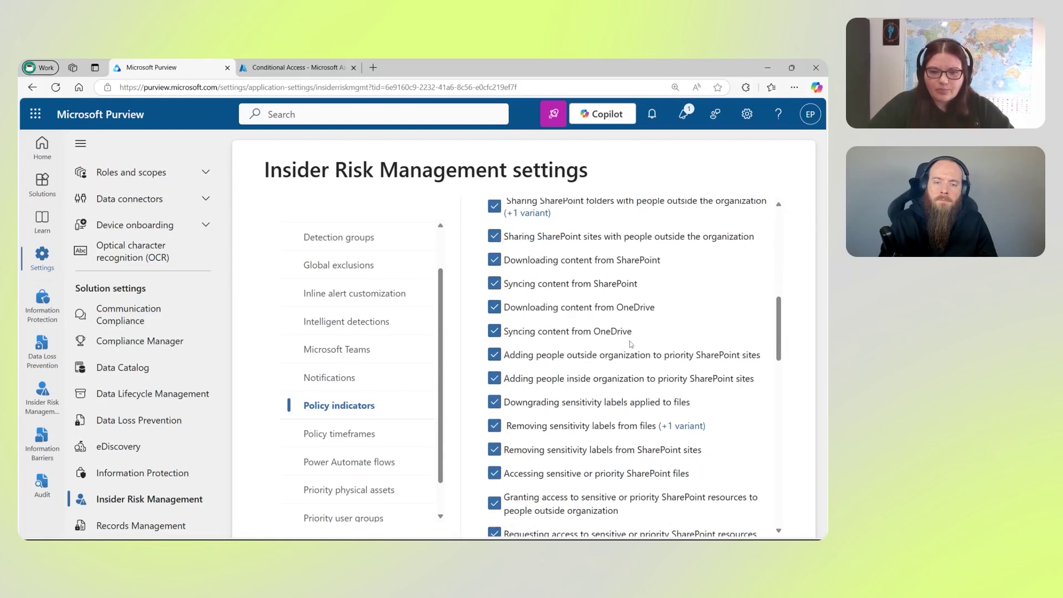
{"action": "scroll", "coordinate": [629, 343], "scroll_direction": "down", "scroll_amount": 1}
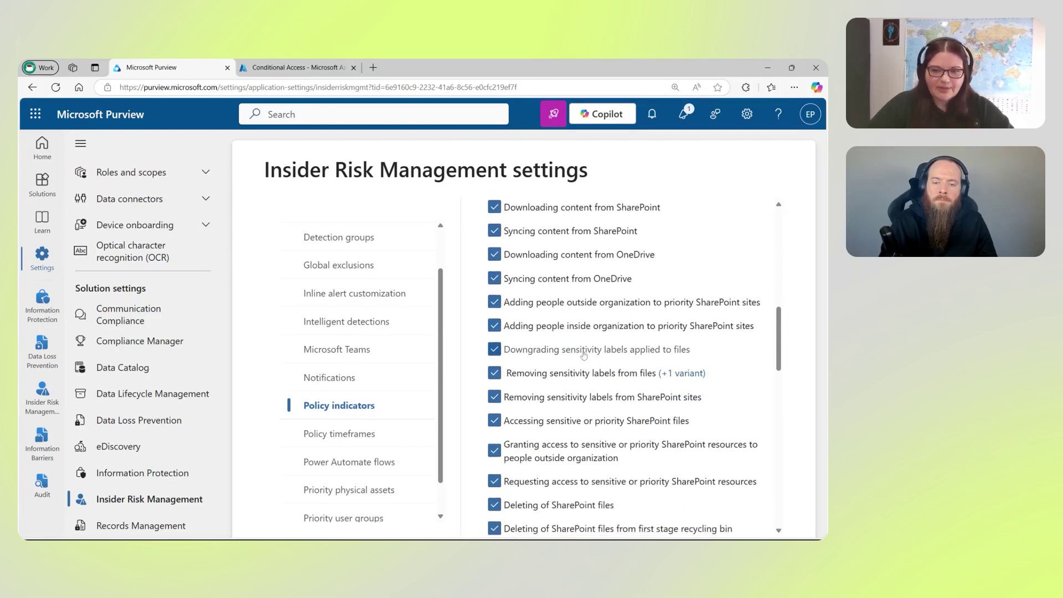
{"action": "scroll", "coordinate": [583, 355], "scroll_direction": "down", "scroll_amount": 2}
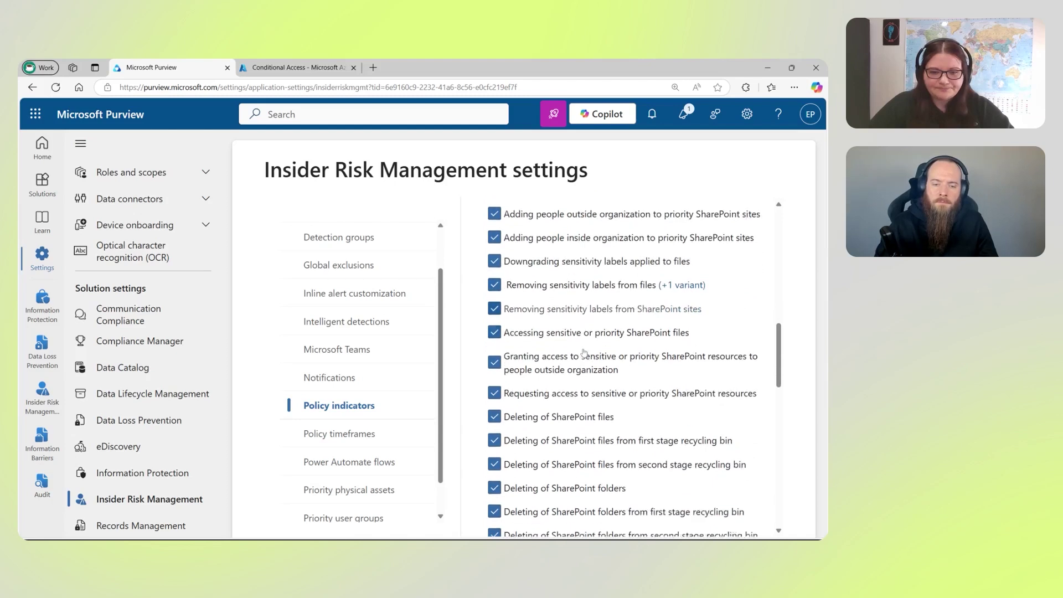
{"action": "scroll", "coordinate": [584, 352], "scroll_direction": "down", "scroll_amount": 3}
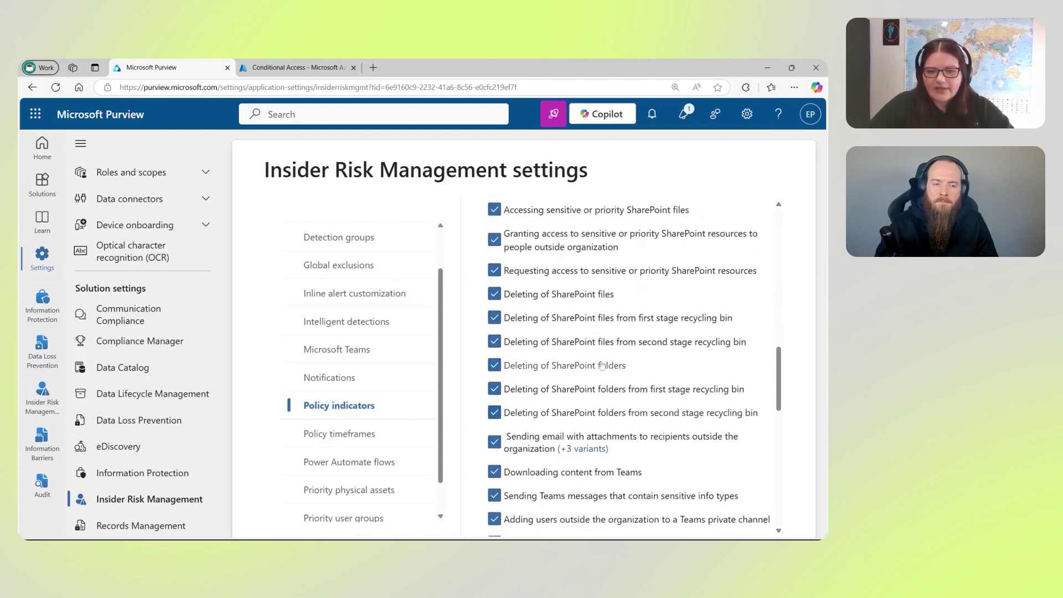
{"action": "scroll", "coordinate": [604, 367], "scroll_direction": "down", "scroll_amount": 1}
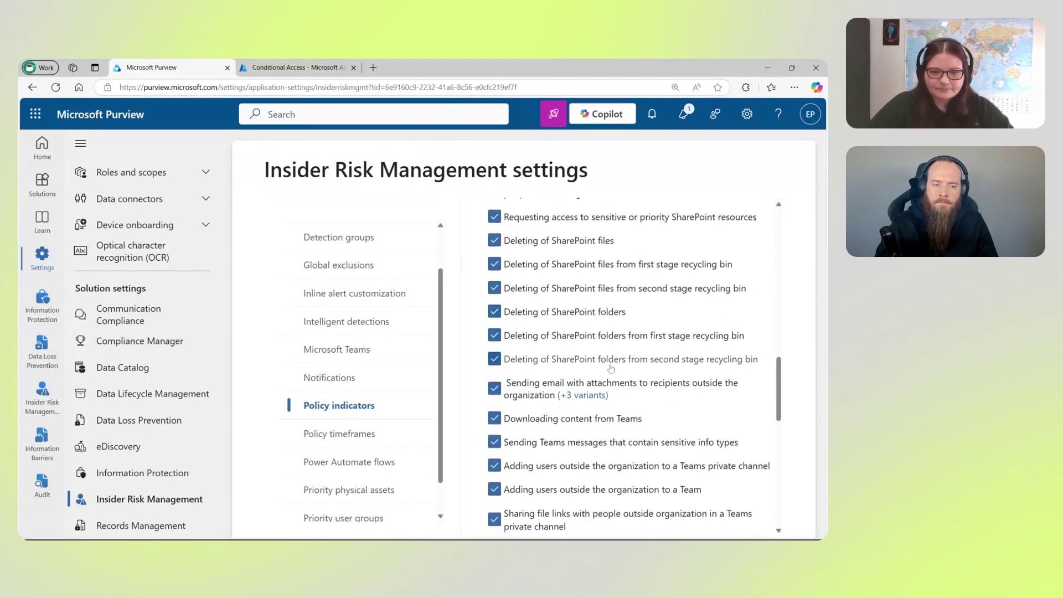
{"action": "scroll", "coordinate": [610, 368], "scroll_direction": "down", "scroll_amount": 6}
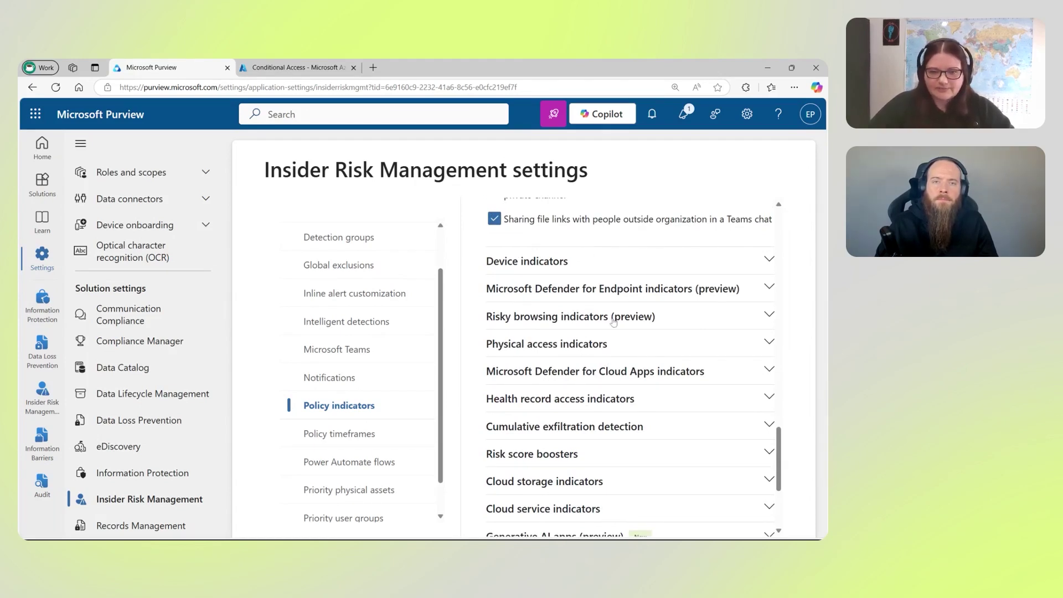
Return to the start of the built-in policy indicators and review the option for creating a new indicator variant
{"action": "scroll", "coordinate": [620, 316], "scroll_direction": "up", "scroll_amount": 3}
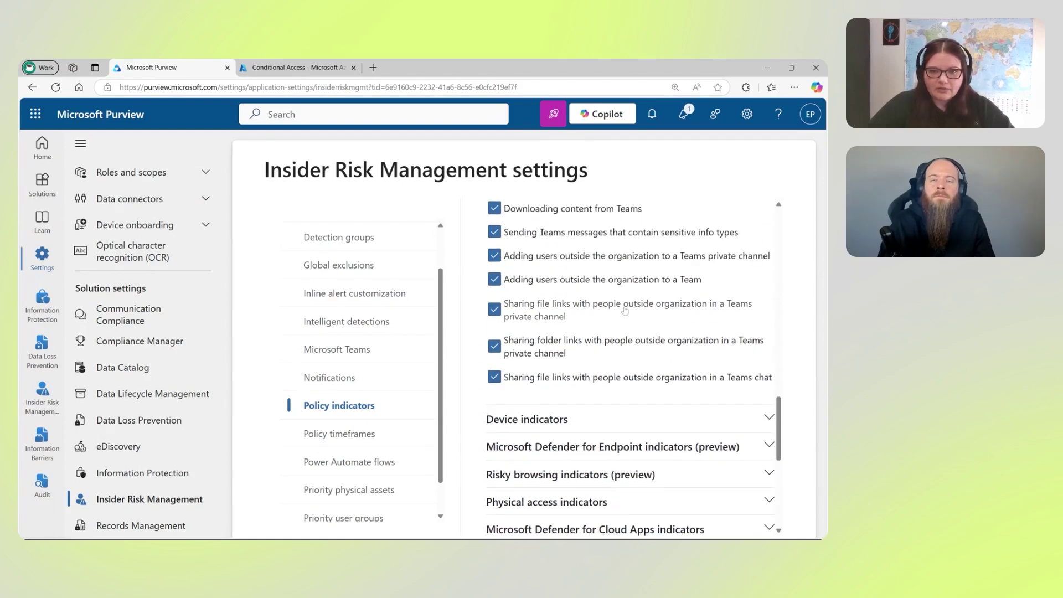
{"action": "scroll", "coordinate": [625, 310], "scroll_direction": "up", "scroll_amount": 15}
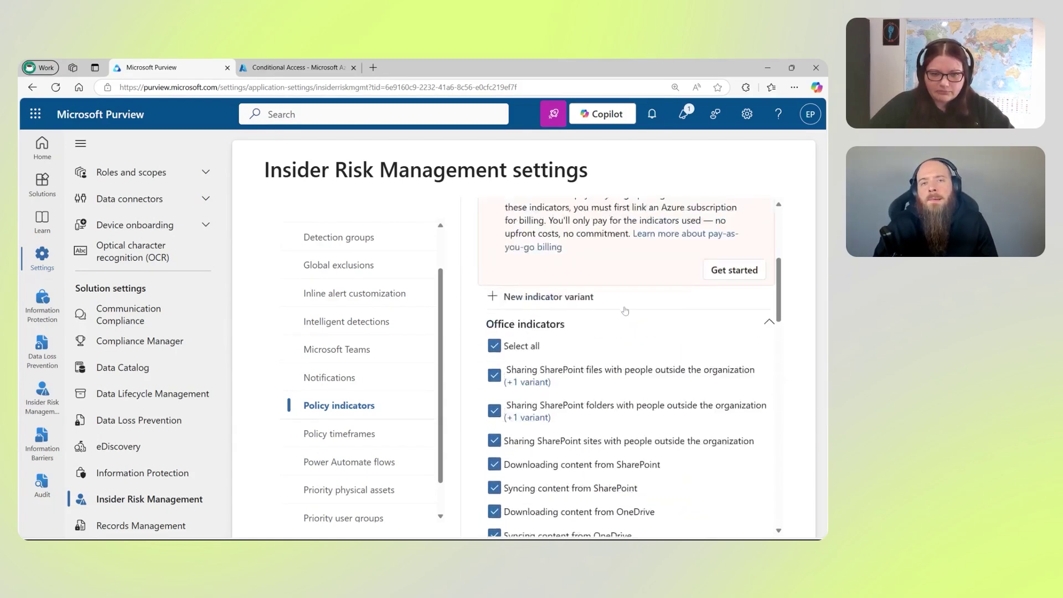
{"action": "scroll", "coordinate": [625, 311], "scroll_direction": "up", "scroll_amount": 5}
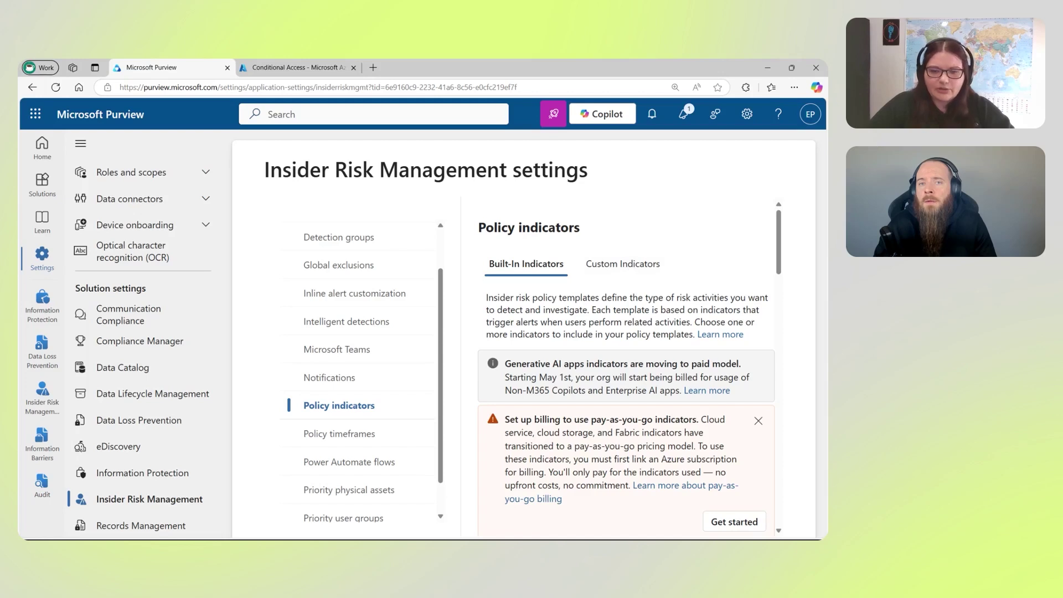
{"action": "scroll", "coordinate": [626, 366], "scroll_direction": "down", "scroll_amount": 4}
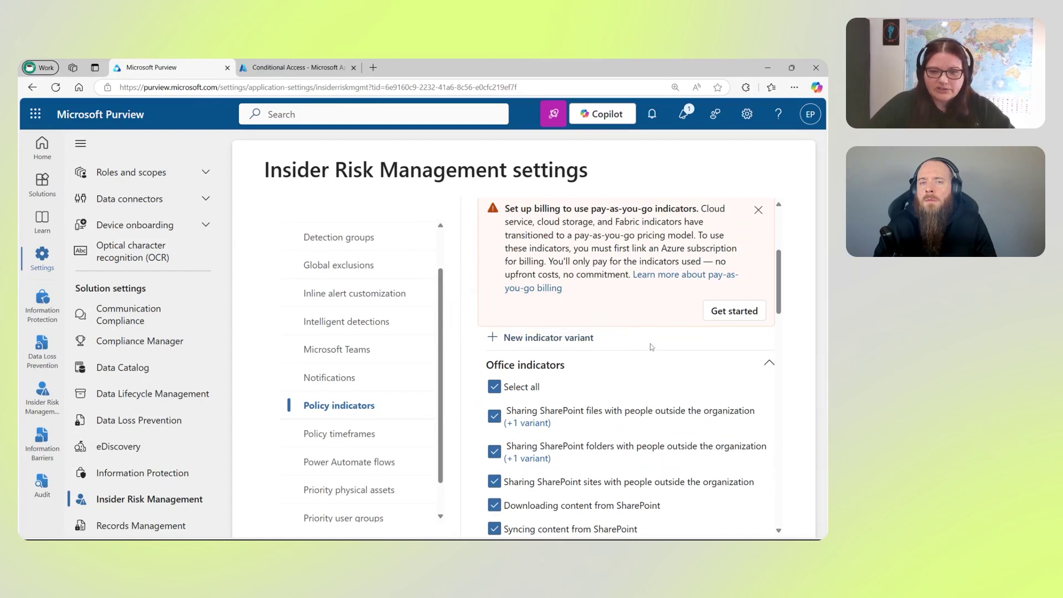
Review the variants of the Office indicator for sending email with attachments outside the organization, including the Russian and Chinese domains, and close the list
{"action": "scroll", "coordinate": [648, 346], "scroll_direction": "down", "scroll_amount": 2}
{"action": "scroll", "coordinate": [654, 348], "scroll_direction": "down", "scroll_amount": 5}
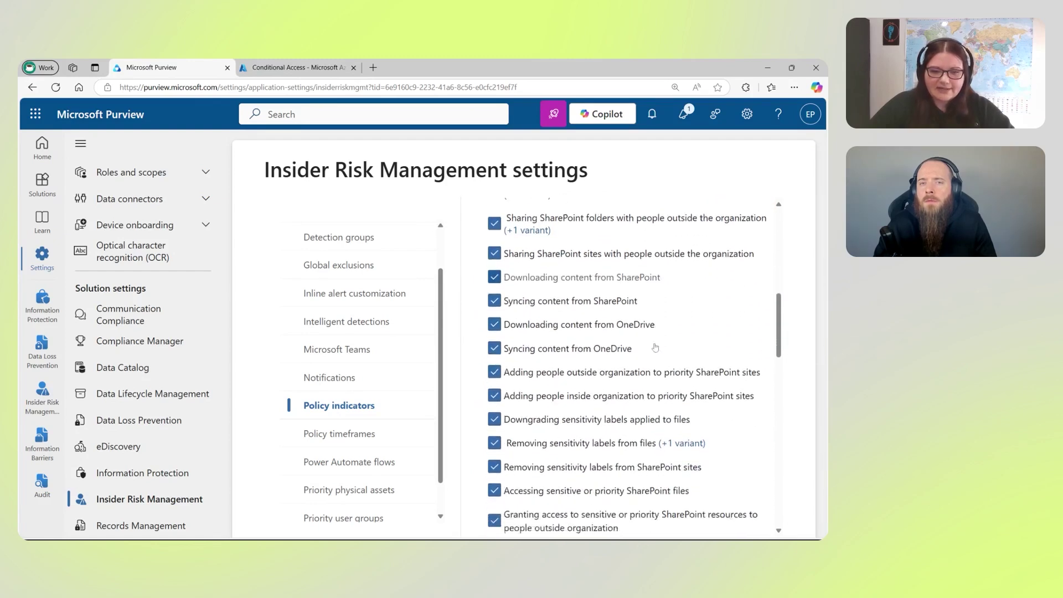
{"action": "scroll", "coordinate": [654, 348], "scroll_direction": "down", "scroll_amount": 4}
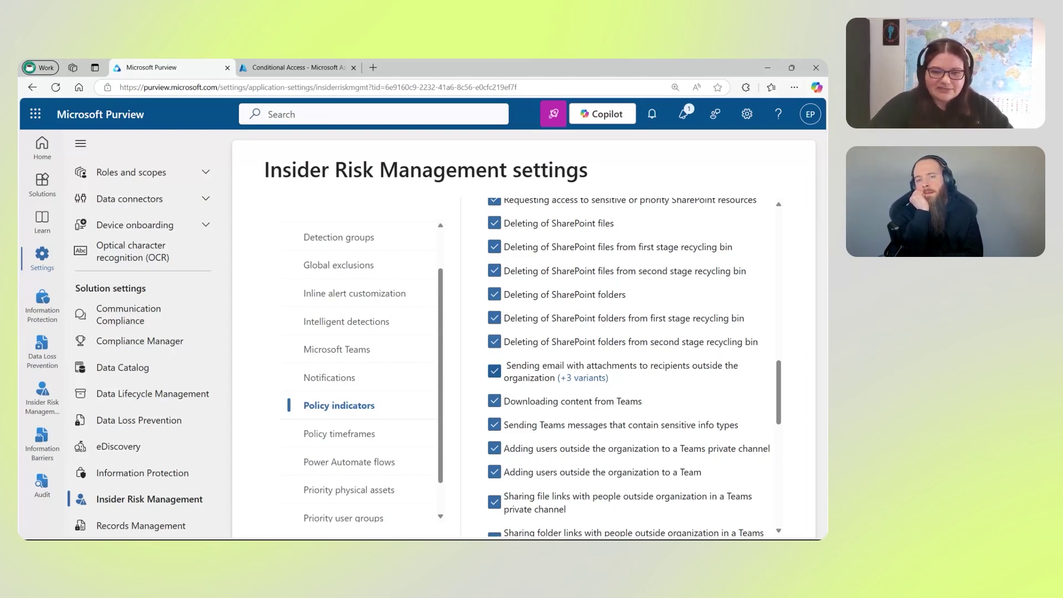
{"action": "left_click", "coordinate": [599, 378]}
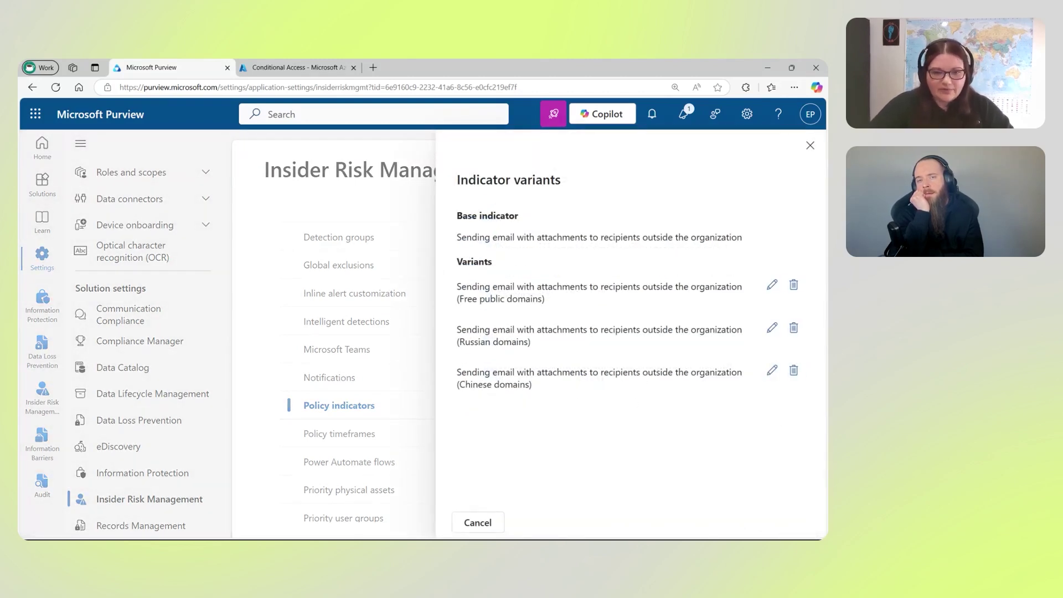
{"action": "left_click_drag", "start_coordinate": [470, 341], "coordinate": [491, 342]}
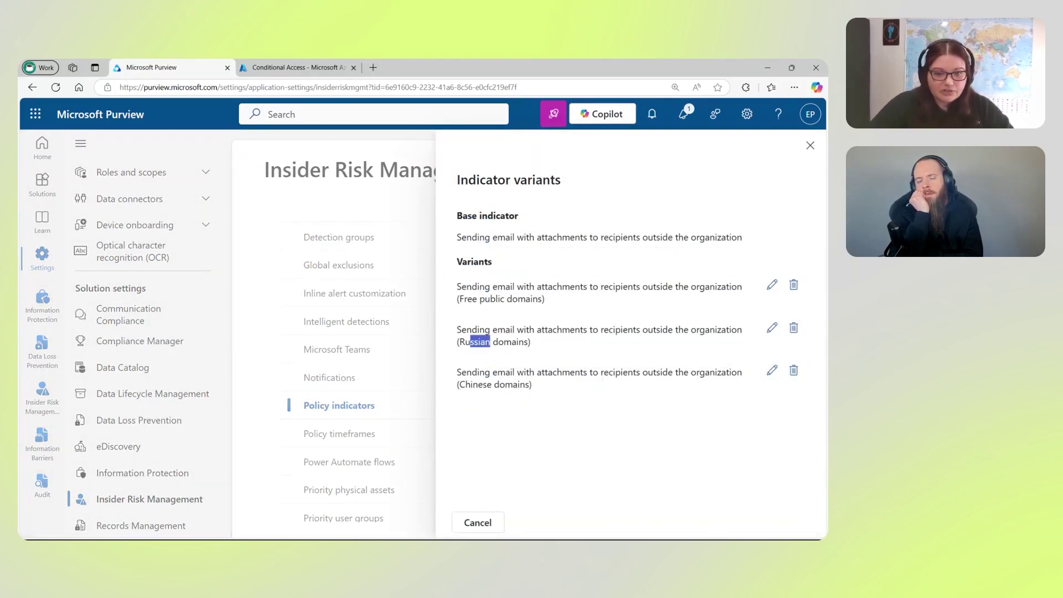
{"action": "left_click_drag", "start_coordinate": [457, 384], "coordinate": [530, 384]}
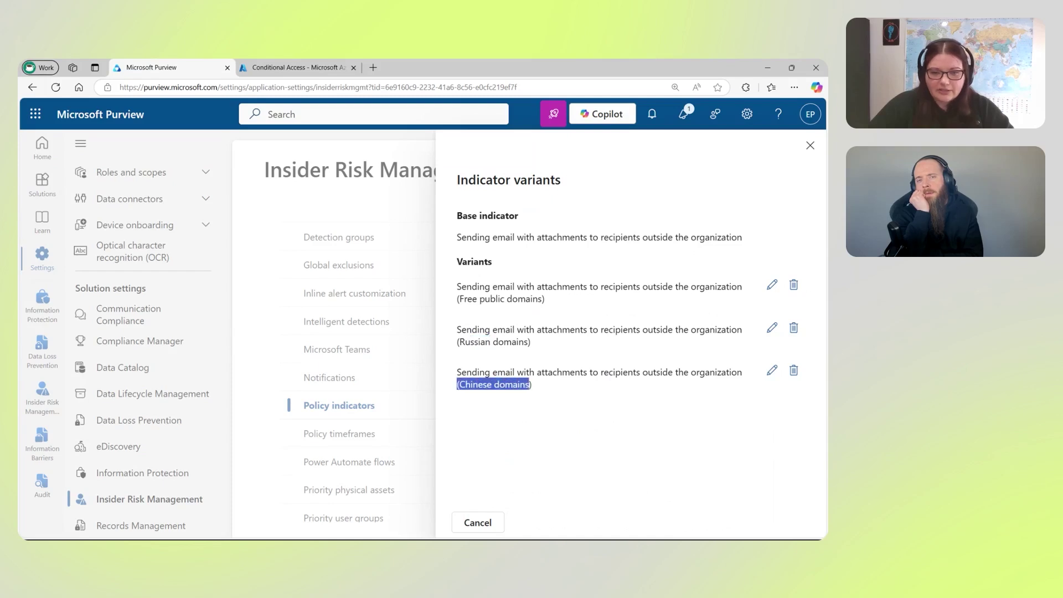
{"action": "left_click", "coordinate": [562, 416]}
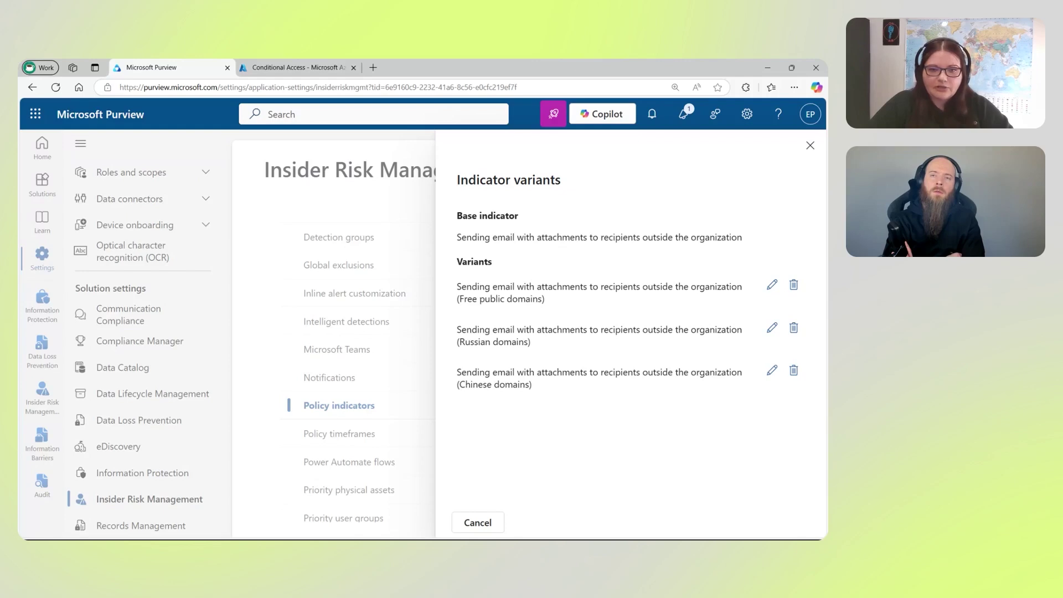
{"action": "left_click", "coordinate": [810, 146]}
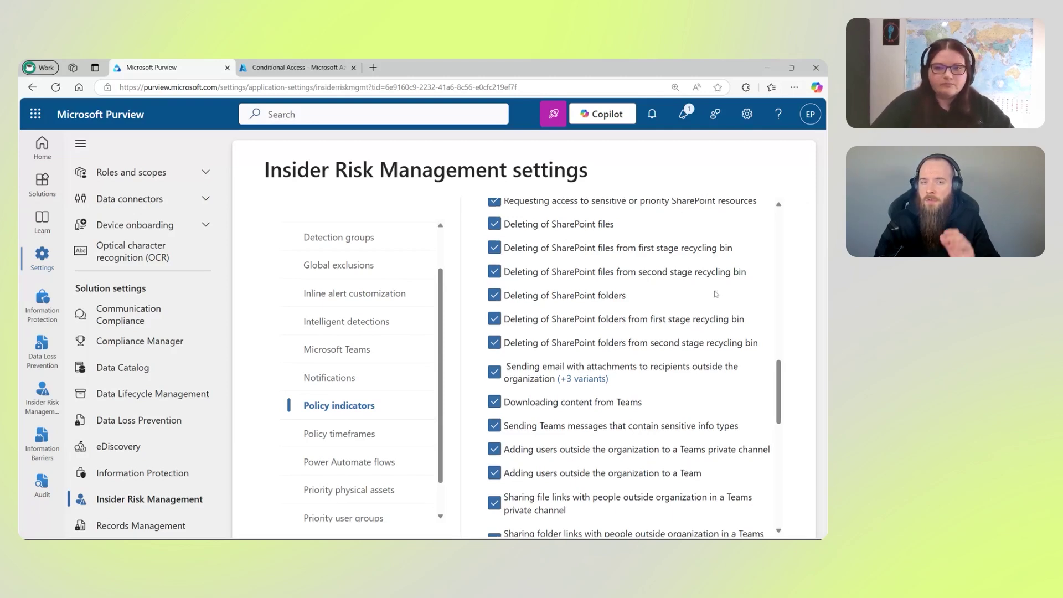
View the custom policy indicators and examine the new custom indicator form through its threshold criteria, closing it without adding one
{"action": "scroll", "coordinate": [626, 366], "scroll_direction": "up", "scroll_amount": 15}
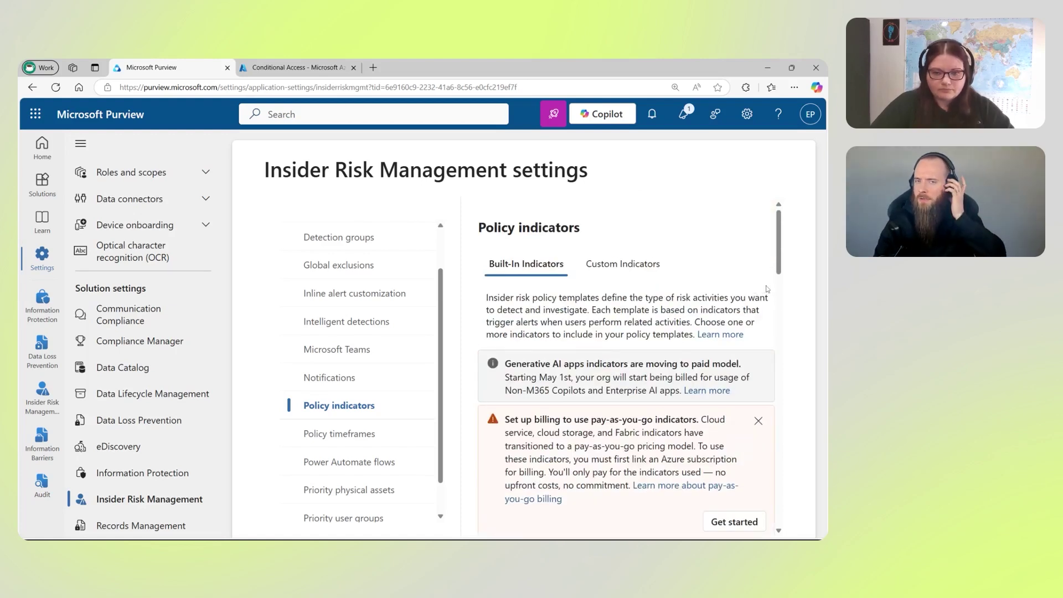
{"action": "left_click", "coordinate": [623, 264]}
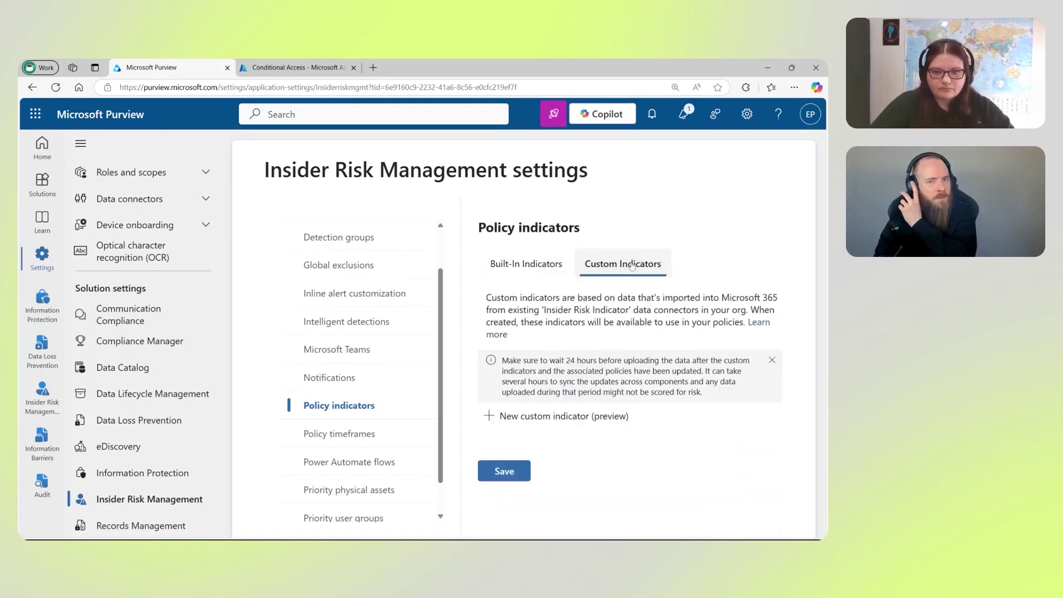
{"action": "left_click", "coordinate": [564, 416]}
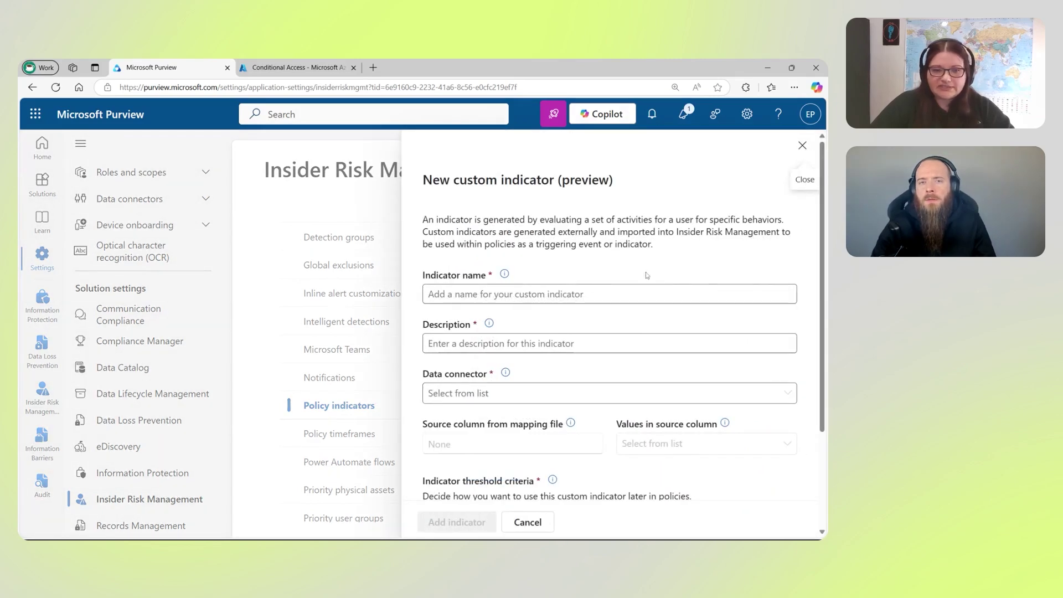
{"action": "scroll", "coordinate": [646, 271], "scroll_direction": "down", "scroll_amount": 1}
{"action": "scroll", "coordinate": [593, 306], "scroll_direction": "down", "scroll_amount": 1}
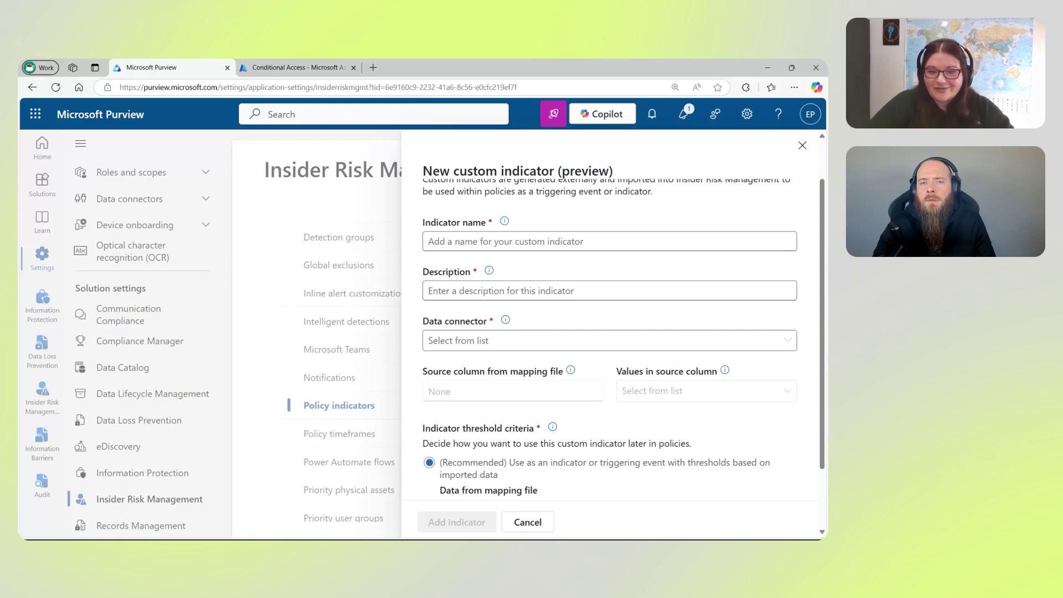
{"action": "scroll", "coordinate": [597, 307], "scroll_direction": "down", "scroll_amount": 3}
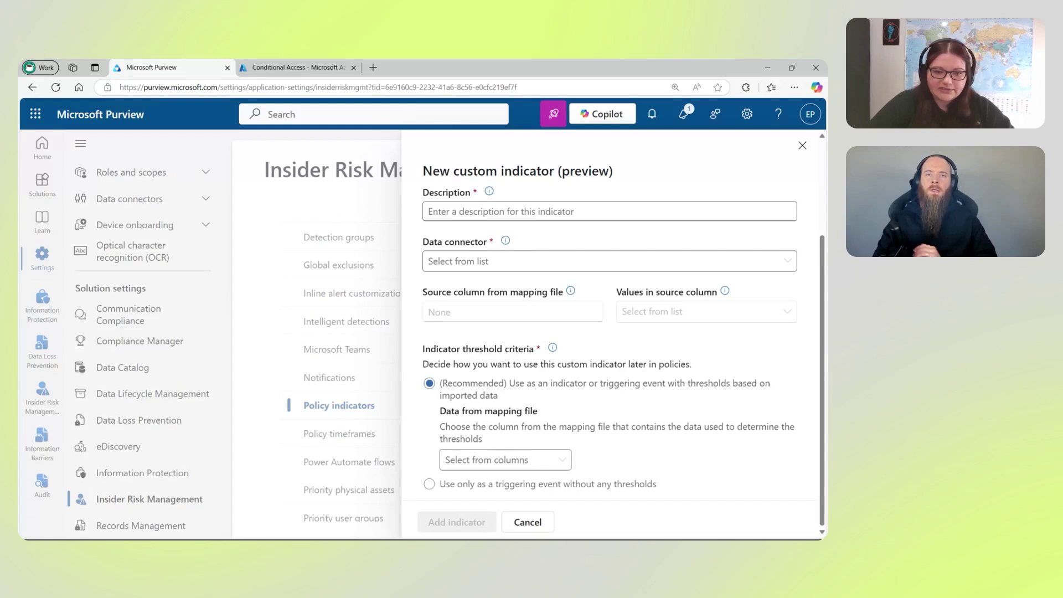
{"action": "left_click", "coordinate": [803, 145]}
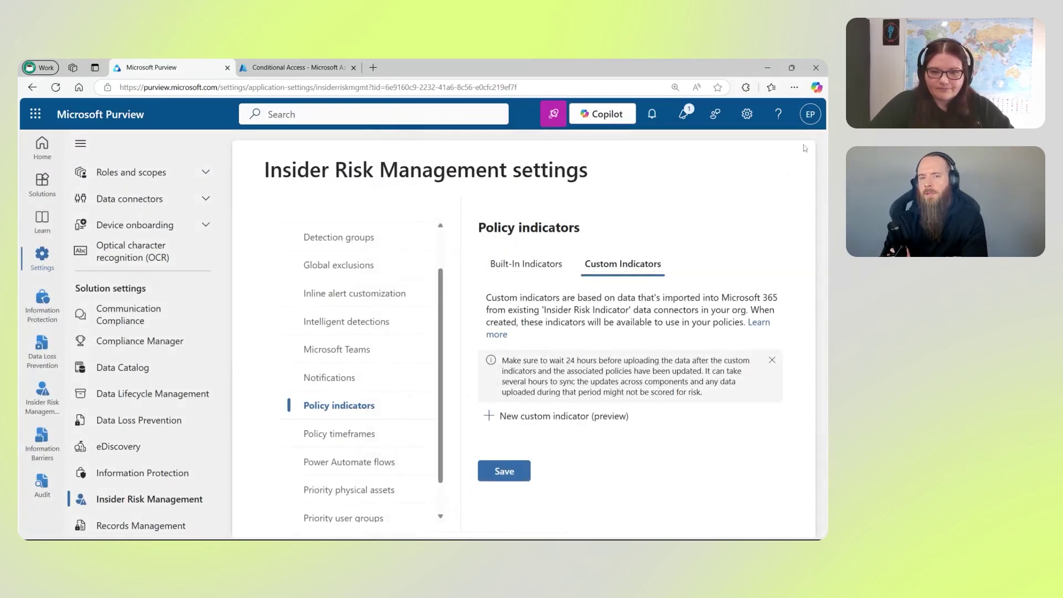
Return to the built-in indicators and expand the Box indicators under cloud storage to review their connection and billing requirements
{"action": "left_click", "coordinate": [526, 263]}
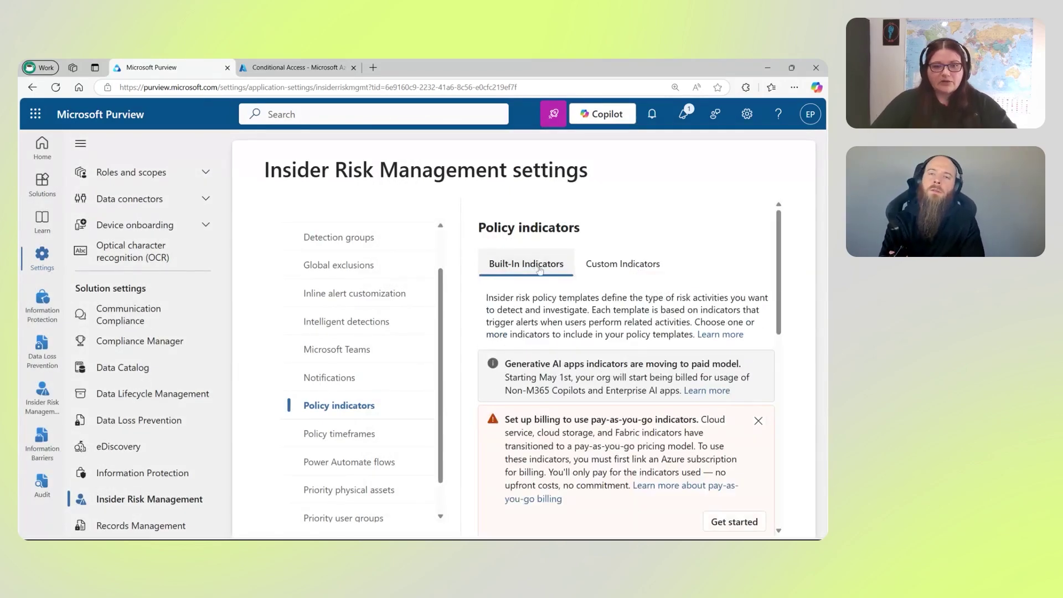
{"action": "scroll", "coordinate": [626, 398], "scroll_direction": "down", "scroll_amount": 5}
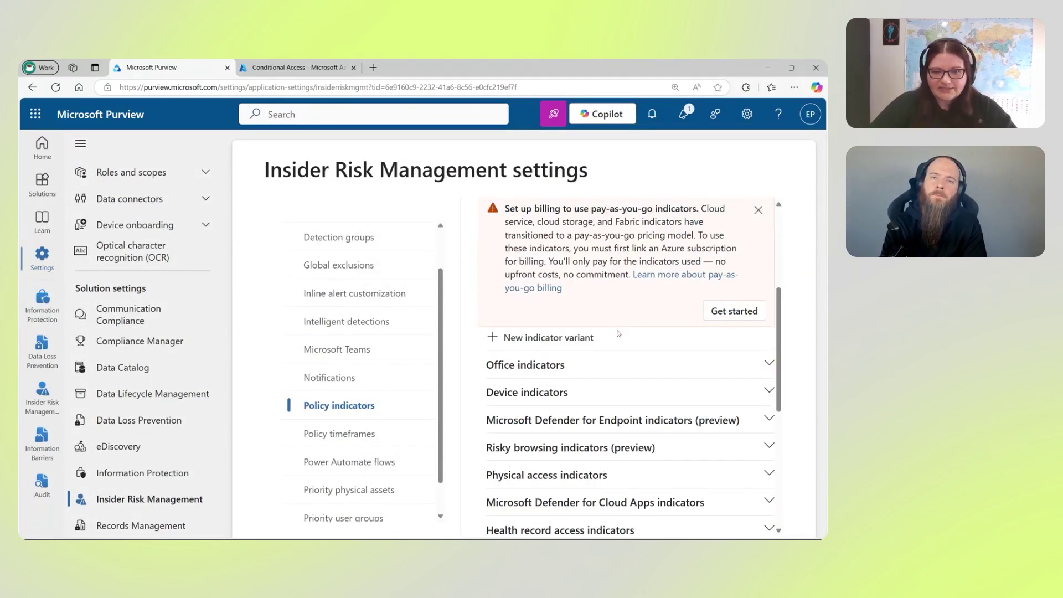
{"action": "scroll", "coordinate": [626, 408], "scroll_direction": "down", "scroll_amount": 3}
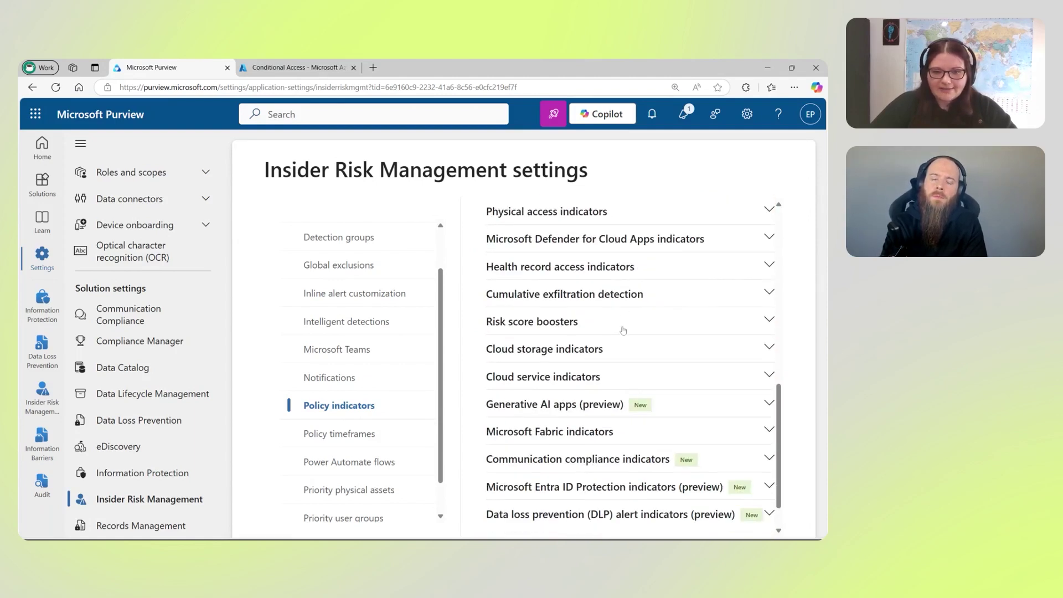
{"action": "scroll", "coordinate": [616, 331], "scroll_direction": "down", "scroll_amount": 2}
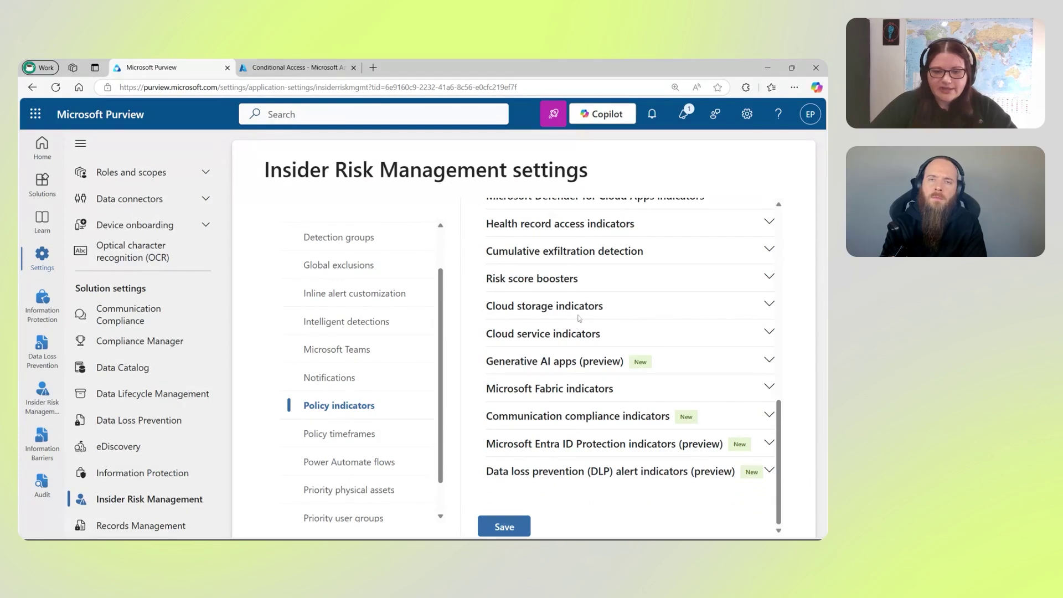
{"action": "left_click", "coordinate": [612, 306]}
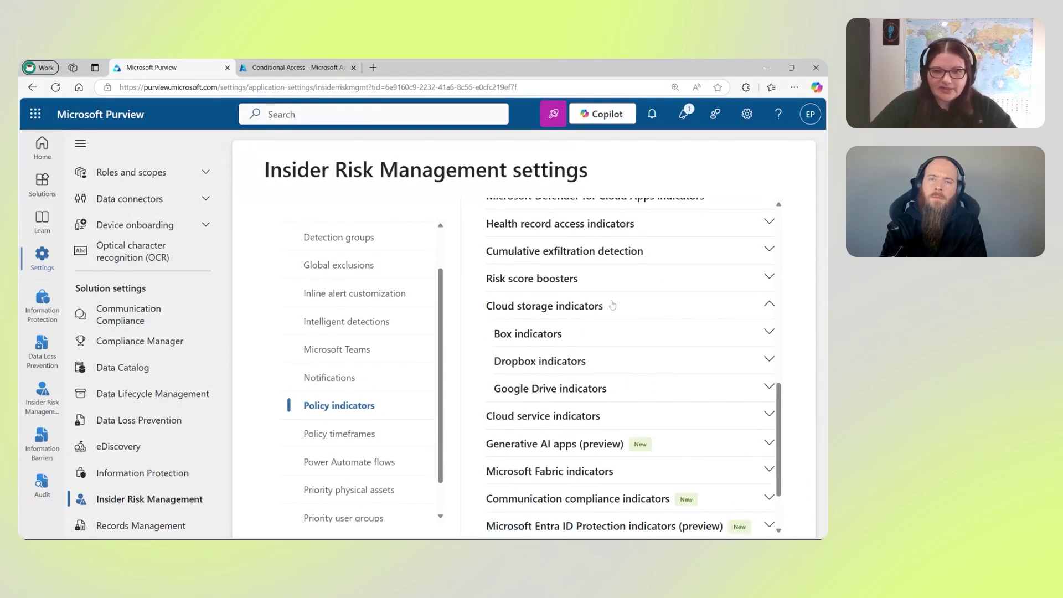
{"action": "left_click", "coordinate": [640, 337]}
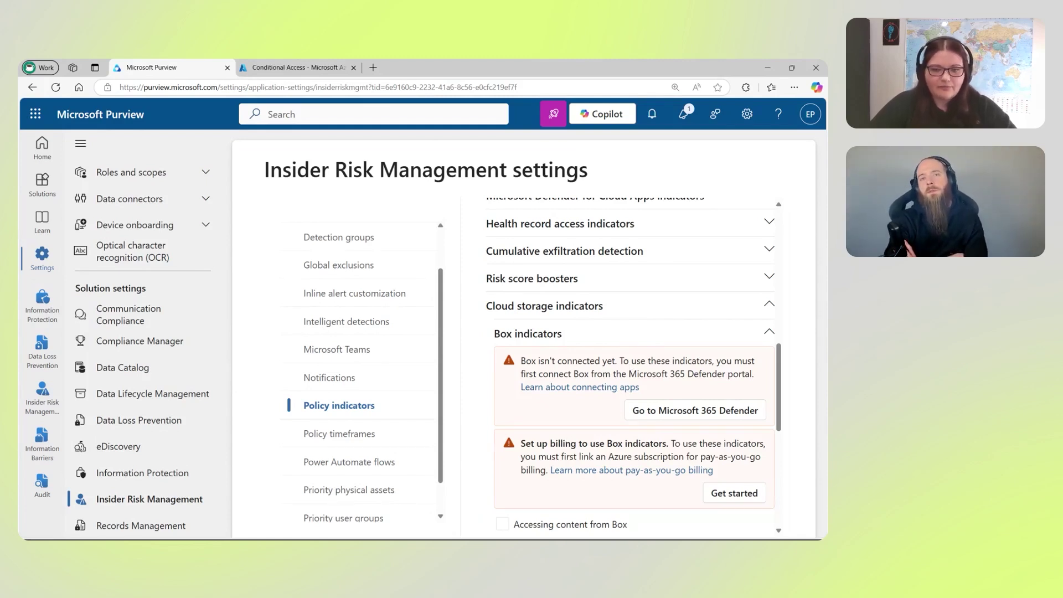
{"action": "scroll", "coordinate": [631, 365], "scroll_direction": "down", "scroll_amount": 1}
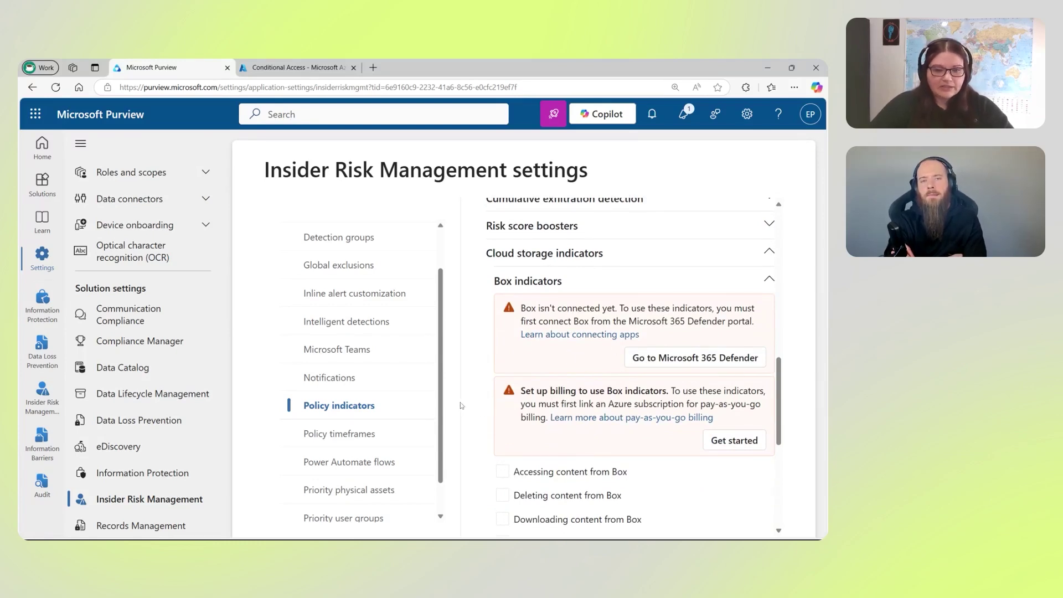
Open the policy timeframes settings and review the activation window and past activity detection periods
{"action": "left_click", "coordinate": [408, 436]}
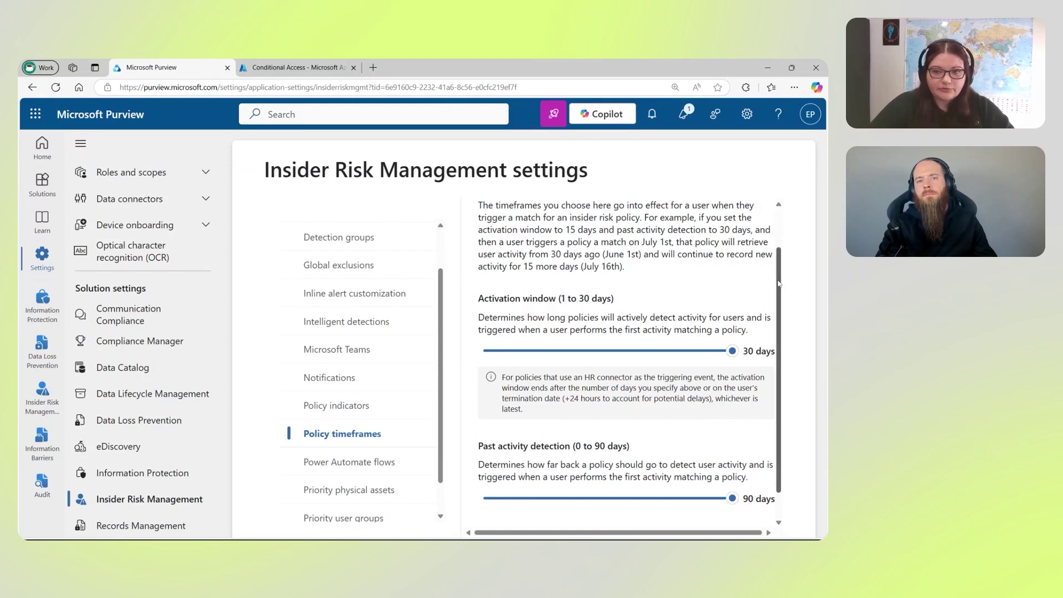
{"action": "scroll", "coordinate": [770, 305], "scroll_direction": "up", "scroll_amount": 1}
{"action": "scroll", "coordinate": [786, 313], "scroll_direction": "down", "scroll_amount": 2}
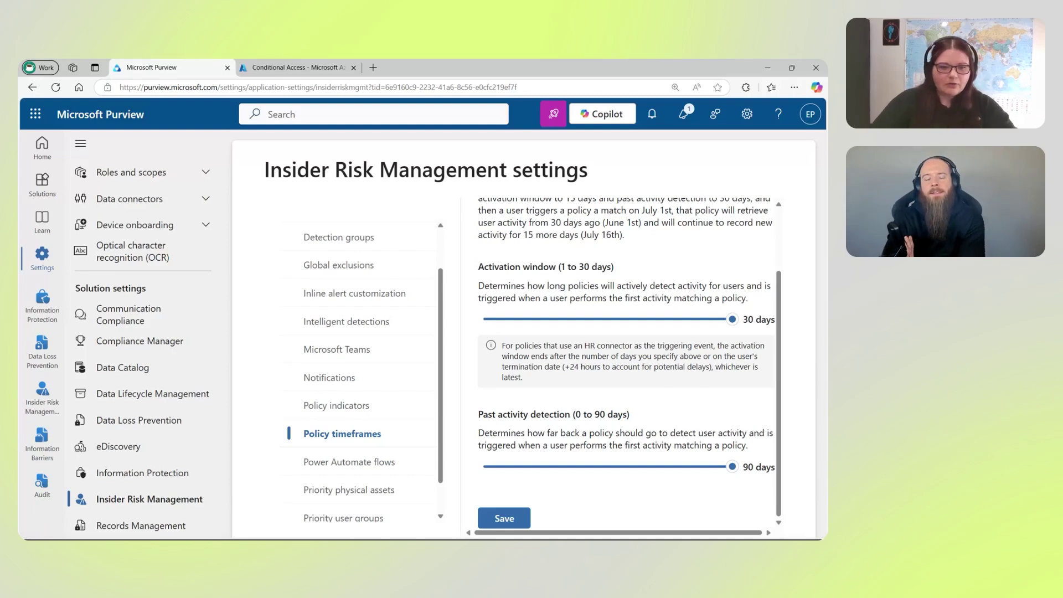
View the Power Automate flows and priority physical assets settings, and review the listed priority user groups
{"action": "scroll", "coordinate": [369, 420], "scroll_direction": "down", "scroll_amount": 1}
{"action": "left_click", "coordinate": [361, 428]}
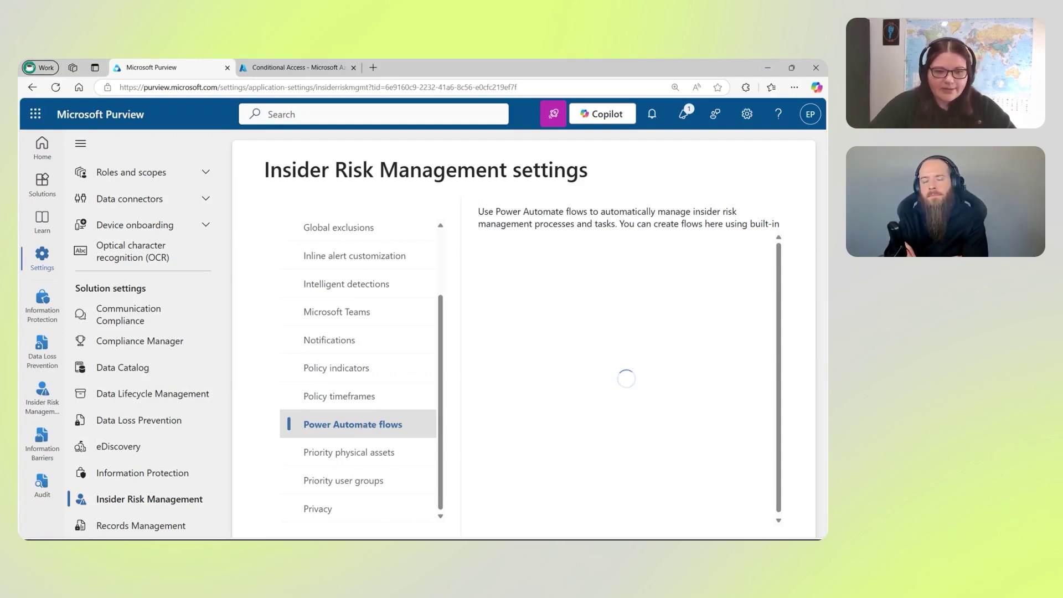
{"action": "left_click", "coordinate": [354, 456]}
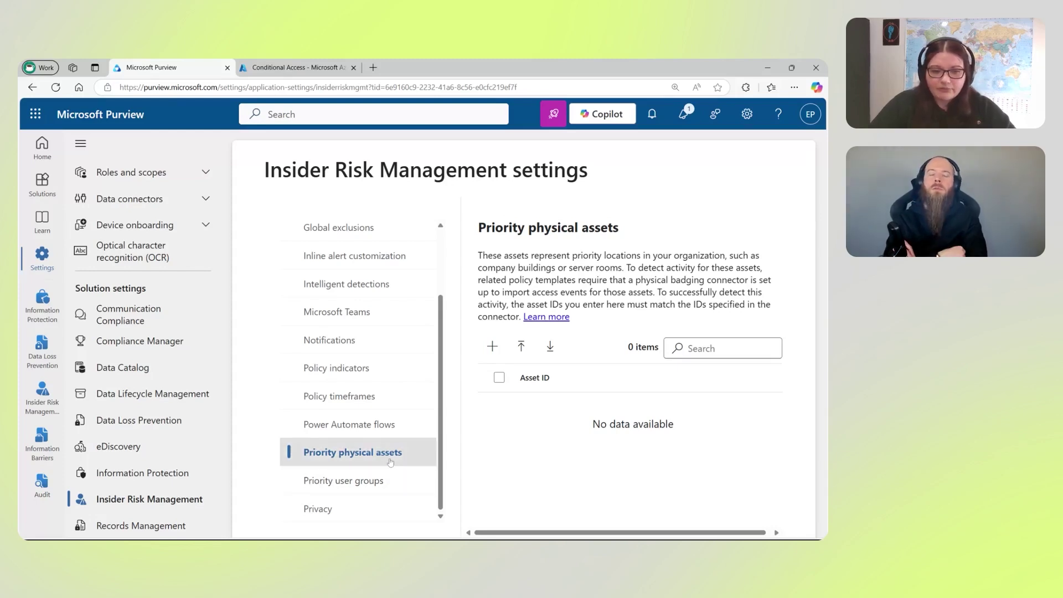
{"action": "left_click", "coordinate": [395, 485]}
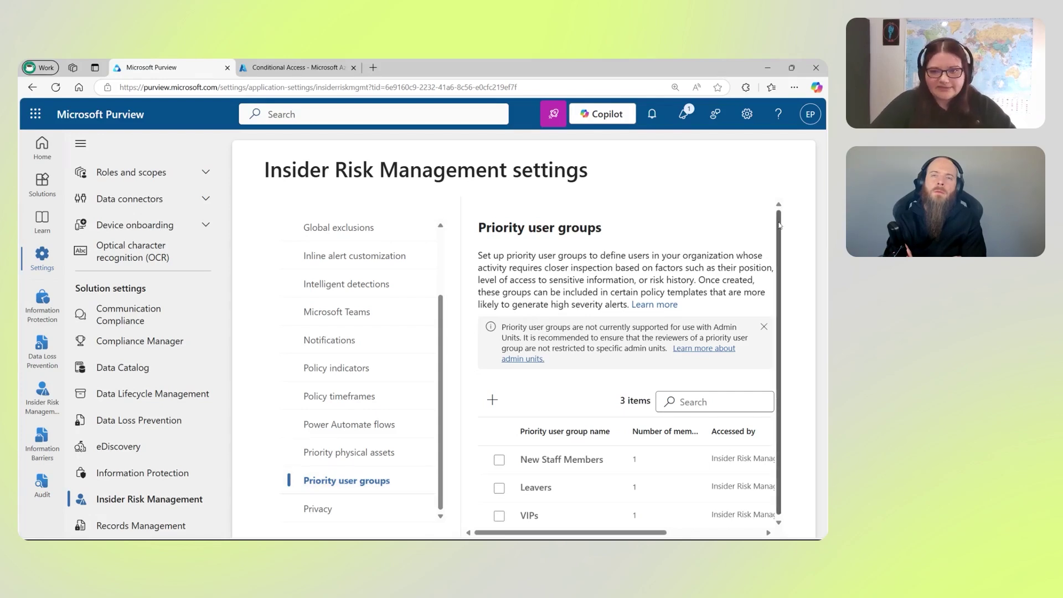
{"action": "left_click_drag", "start_coordinate": [779, 226], "coordinate": [777, 249]}
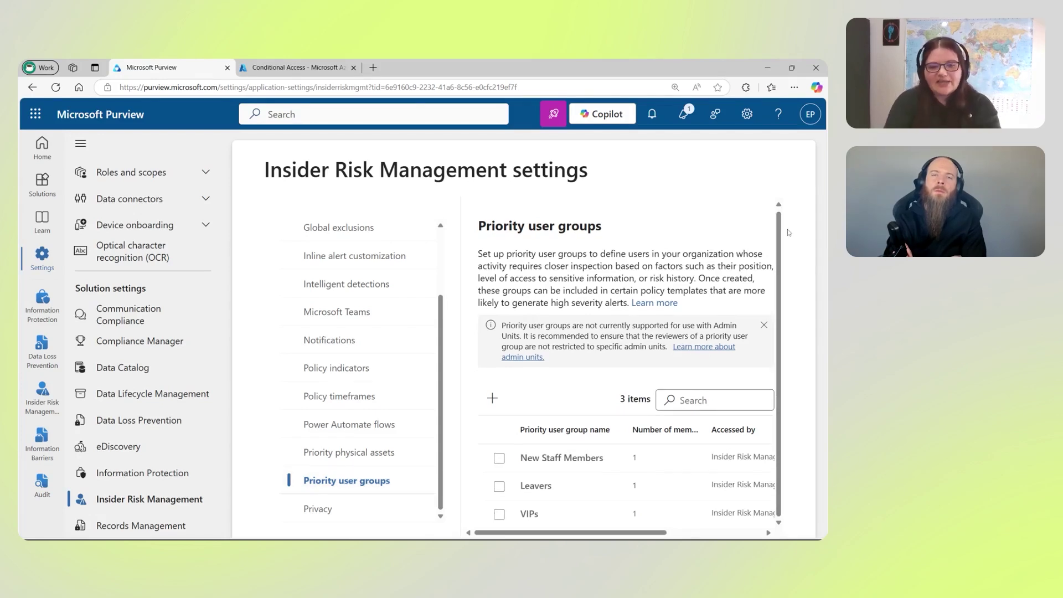
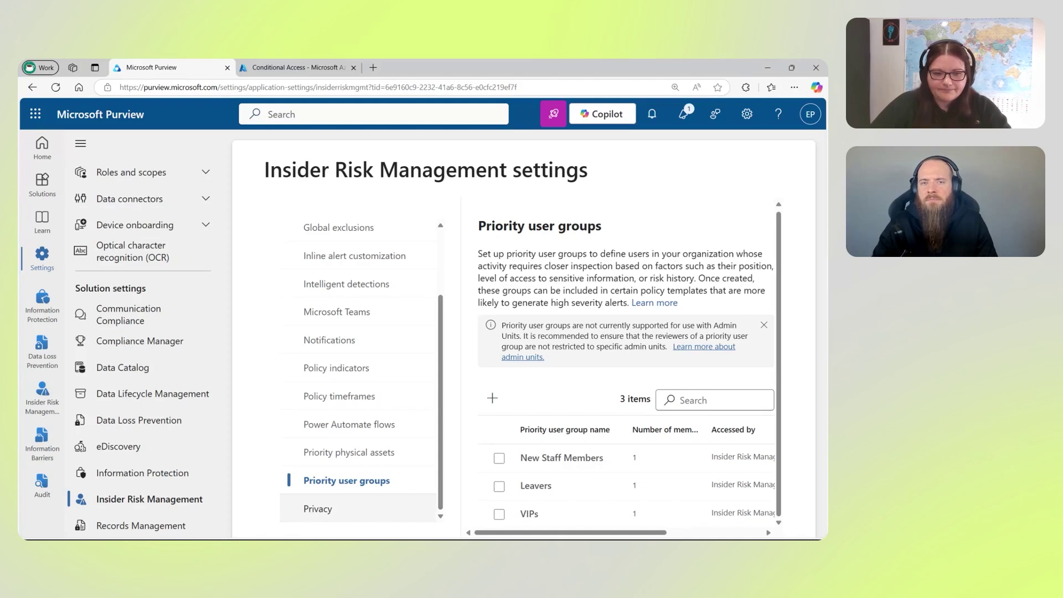
Open the privacy settings and compare the options for showing or not showing pseudonymized usernames
{"action": "left_click", "coordinate": [318, 508]}
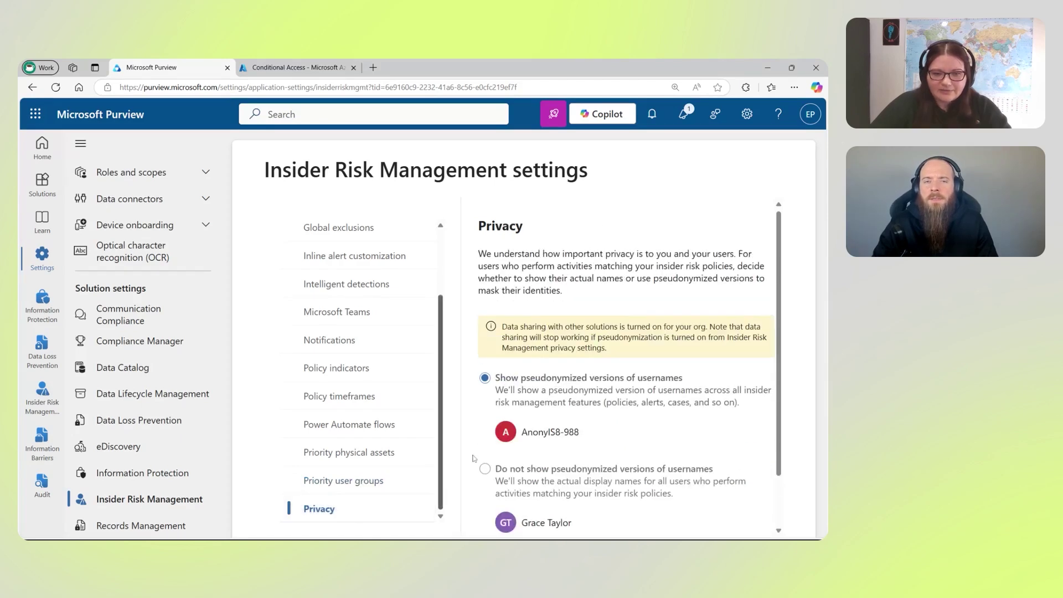
{"action": "scroll", "coordinate": [782, 268], "scroll_direction": "down", "scroll_amount": 1}
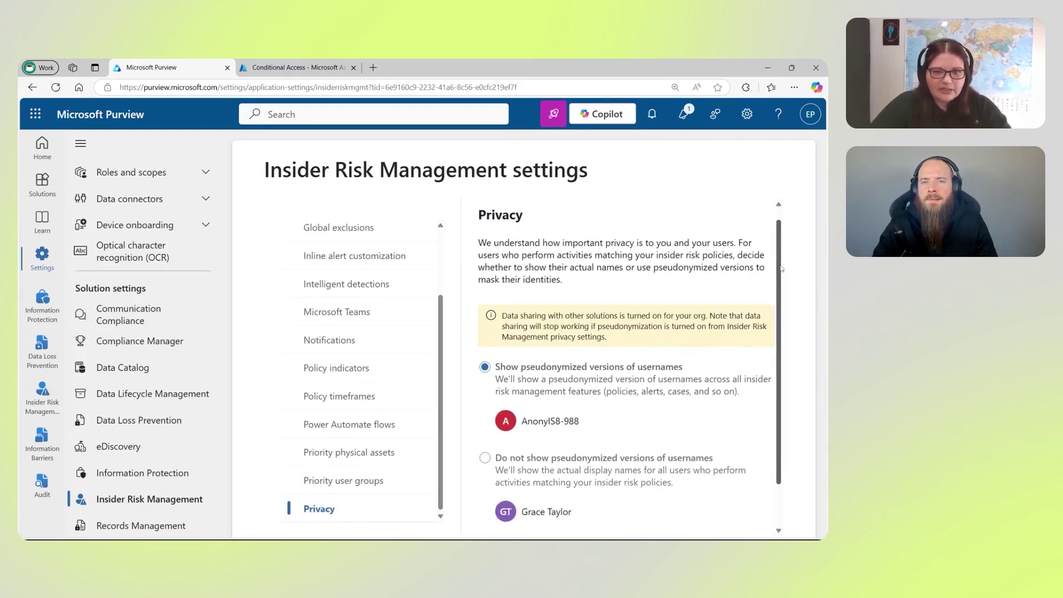
{"action": "scroll", "coordinate": [782, 268], "scroll_direction": "down", "scroll_amount": 1}
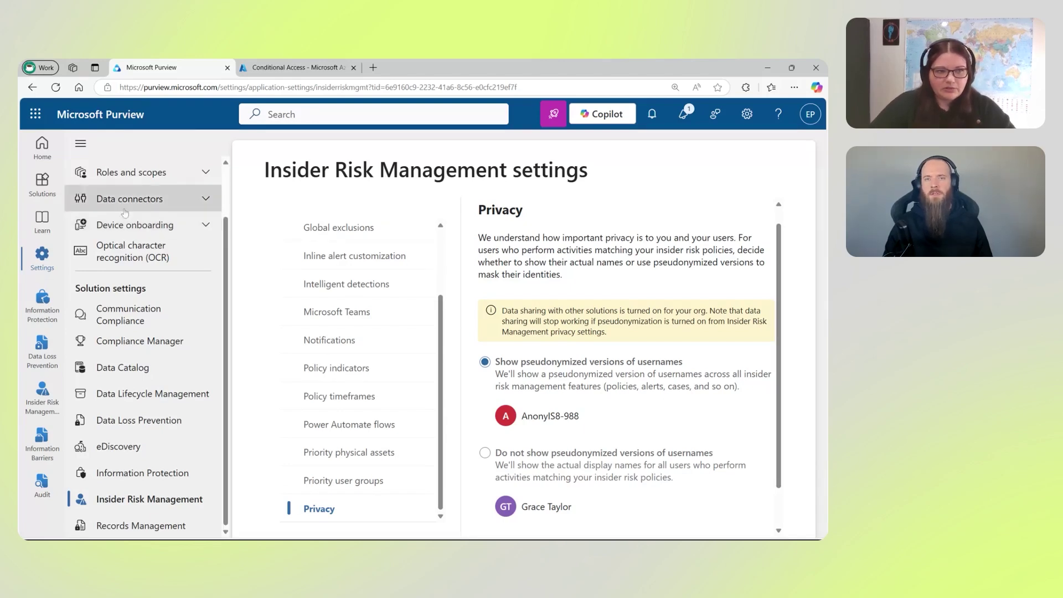
Switch to the Insider Risk Management solution, open its policies list, and widen the policy name column to show the longer names
{"action": "left_click", "coordinate": [44, 186]}
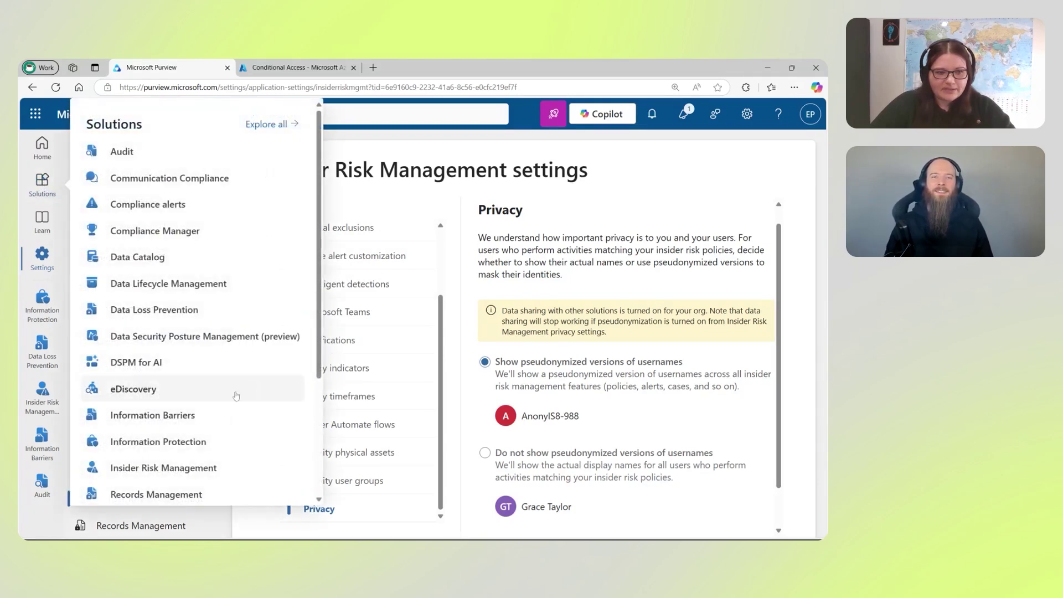
{"action": "left_click", "coordinate": [184, 472]}
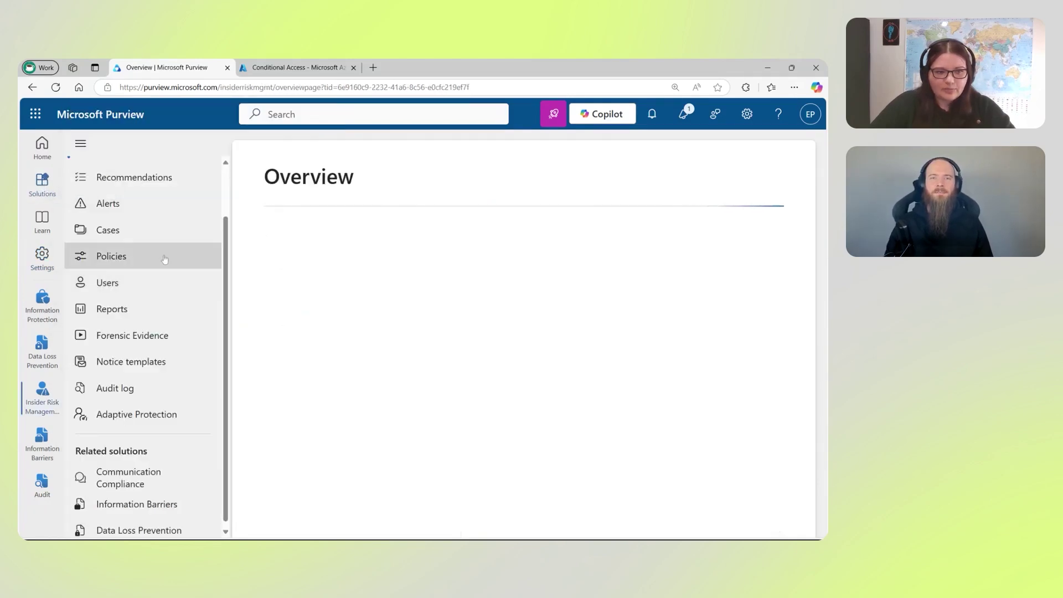
{"action": "left_click", "coordinate": [160, 255]}
{"action": "left_click_drag", "start_coordinate": [399, 320], "coordinate": [499, 326]}
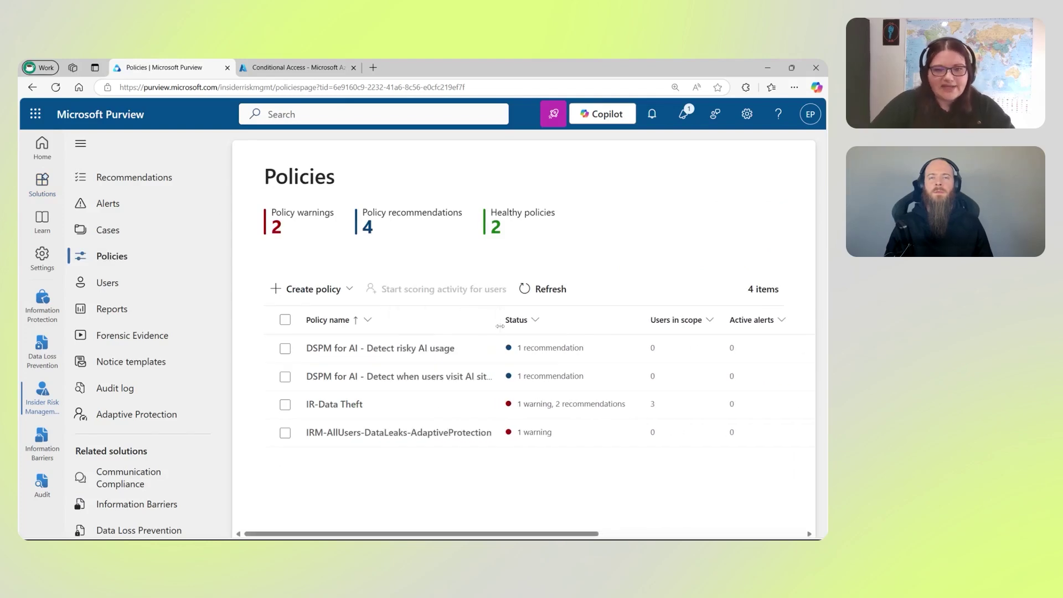
Select the IRM-AllUsers-DataLeaks-AdaptiveProtection policy and open its details to view the policy health
{"action": "left_click", "coordinate": [285, 433]}
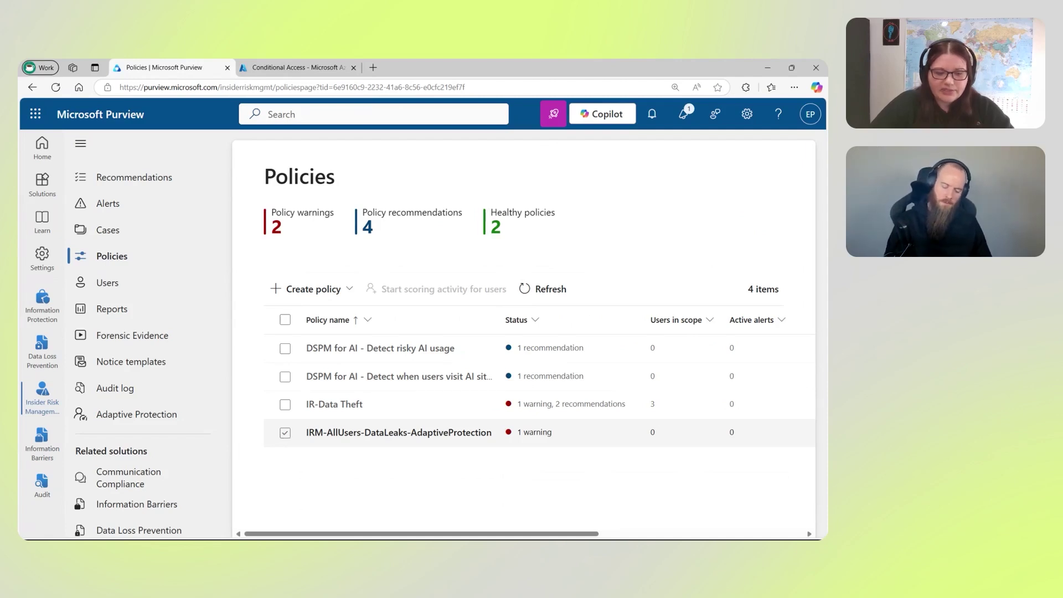
{"action": "left_click", "coordinate": [386, 436]}
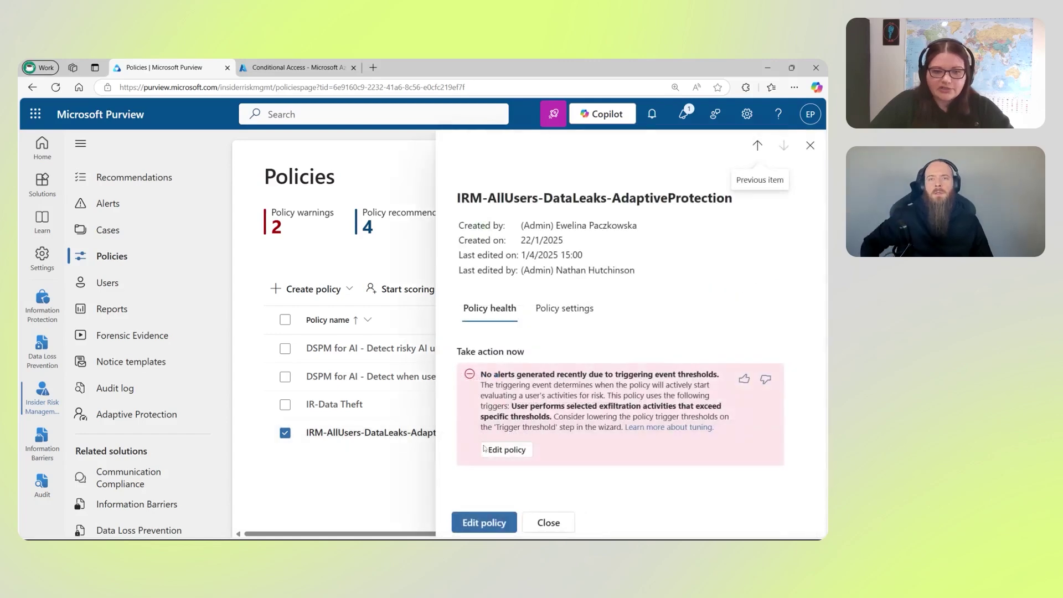
{"action": "left_click", "coordinate": [485, 523]}
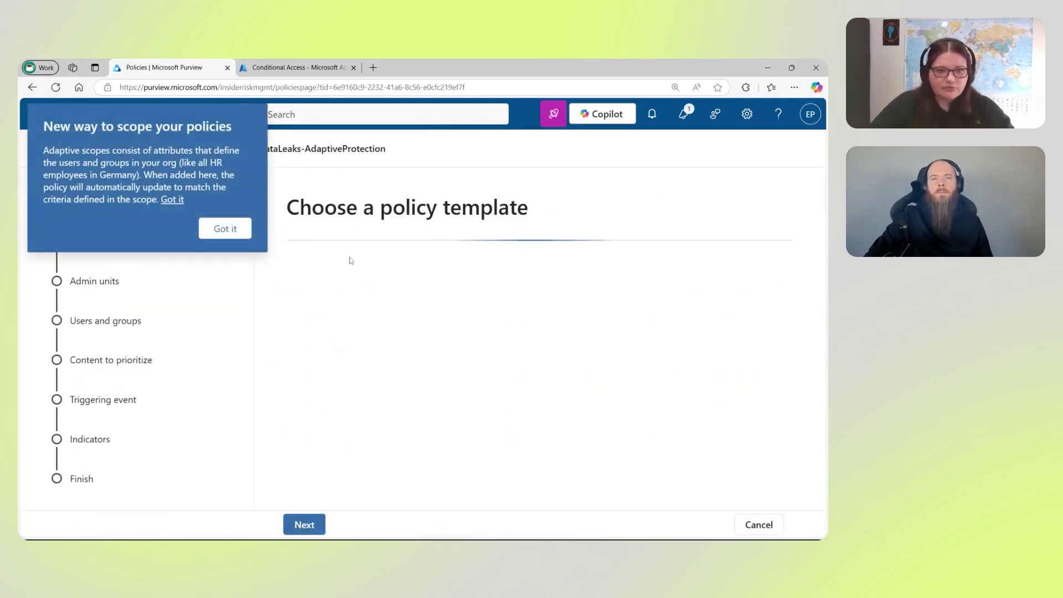
{"action": "left_click", "coordinate": [224, 228]}
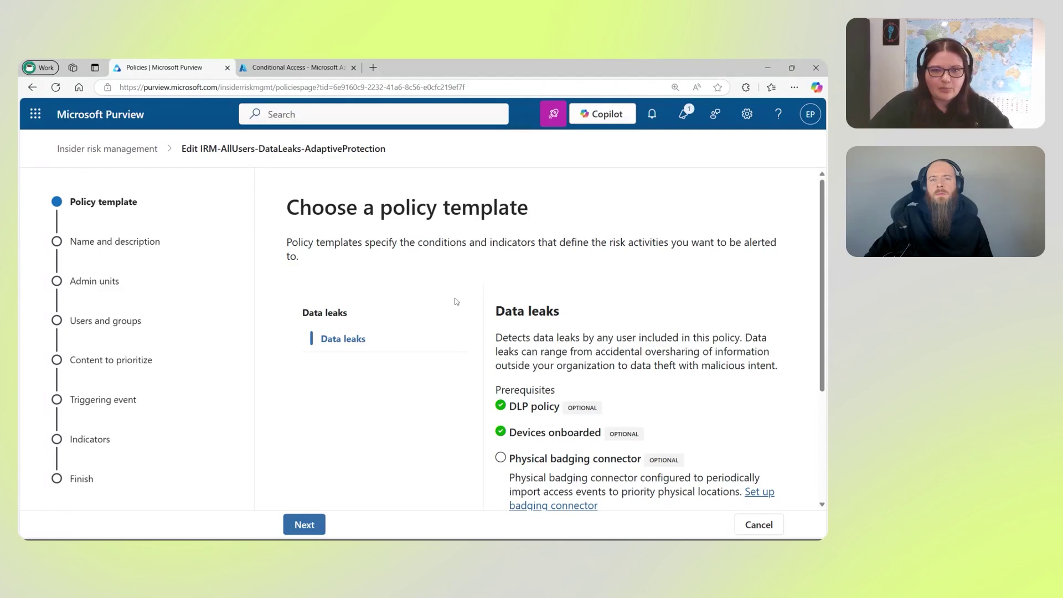
{"action": "scroll", "coordinate": [446, 355], "scroll_direction": "down", "scroll_amount": 2}
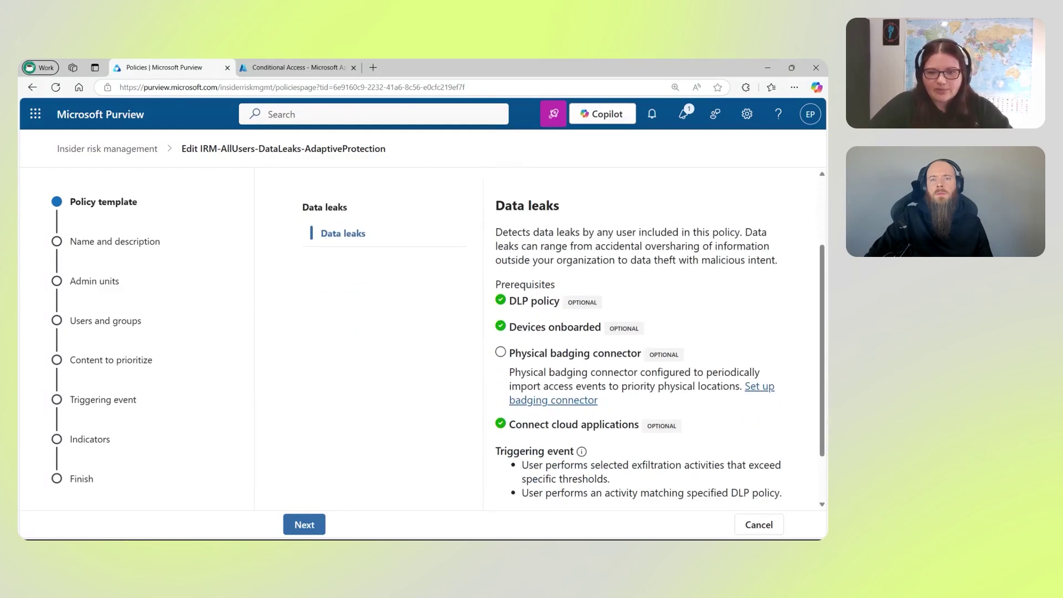
{"action": "left_click", "coordinate": [759, 524]}
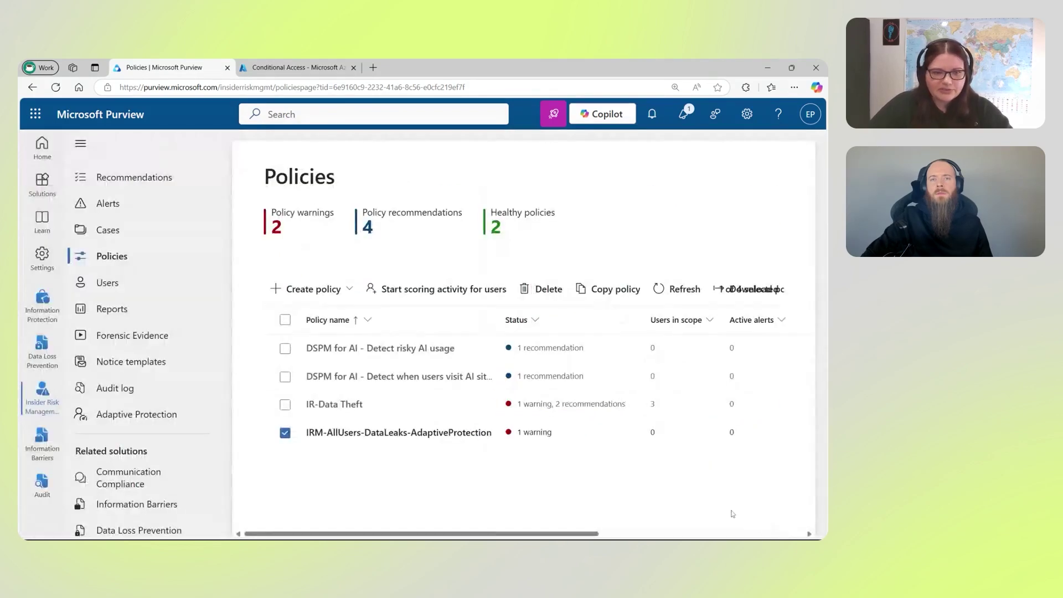
Start a new custom policy and review the Data theft by departing users template's prerequisites, triggering events and detected activities
{"action": "left_click", "coordinate": [301, 285]}
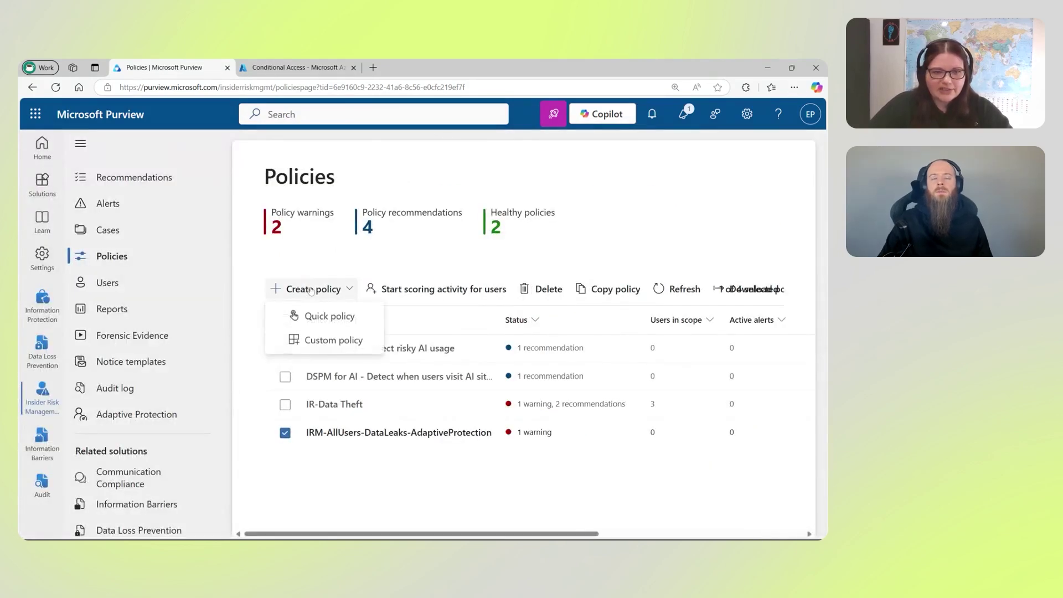
{"action": "left_click", "coordinate": [335, 342]}
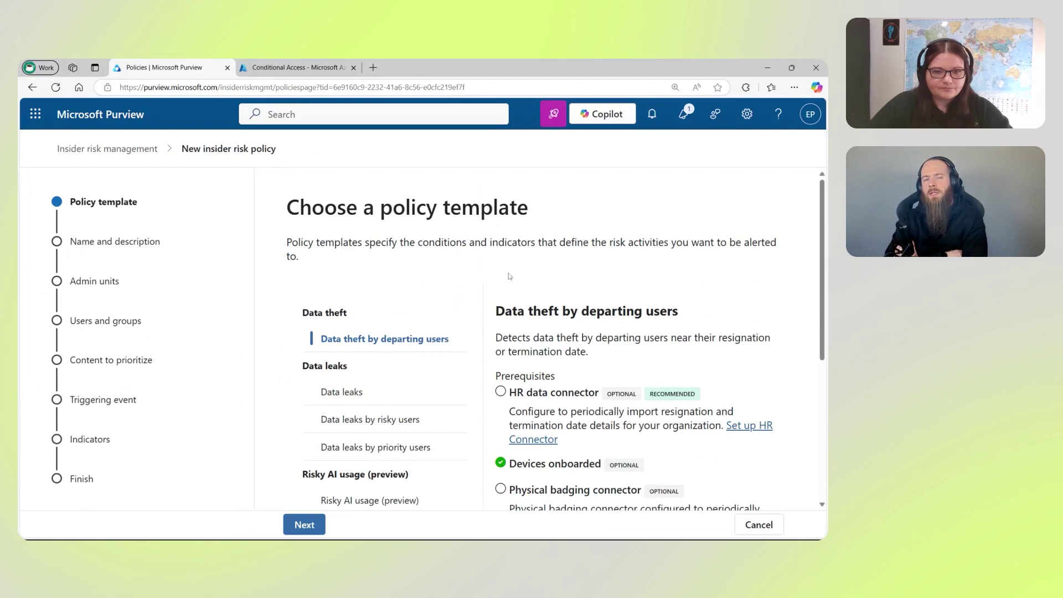
{"action": "left_click_drag", "start_coordinate": [823, 211], "coordinate": [826, 280]}
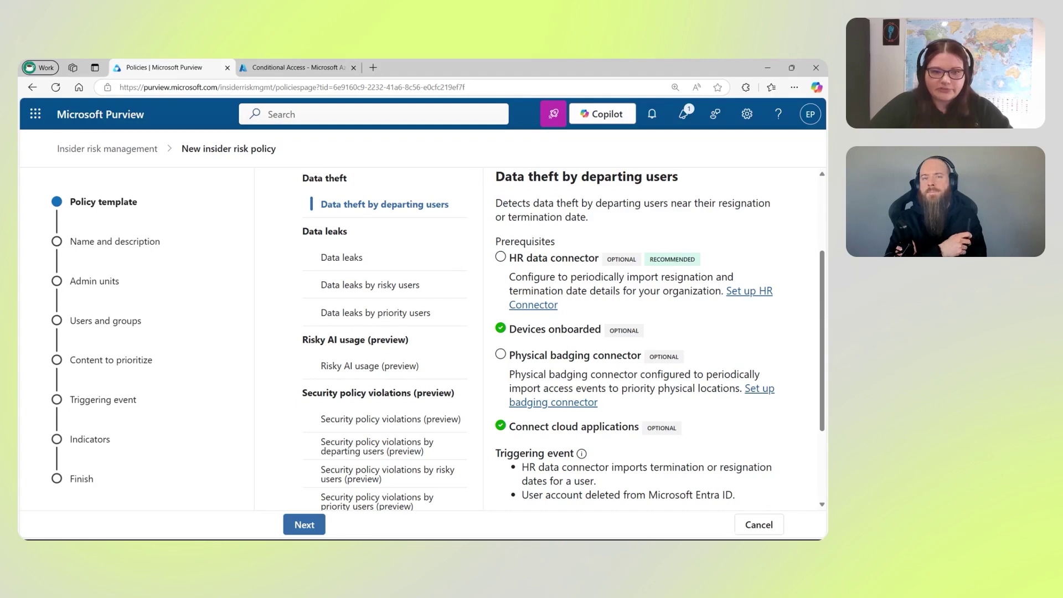
{"action": "scroll", "coordinate": [382, 340], "scroll_direction": "down", "scroll_amount": 1}
{"action": "scroll", "coordinate": [400, 337], "scroll_direction": "up", "scroll_amount": 3}
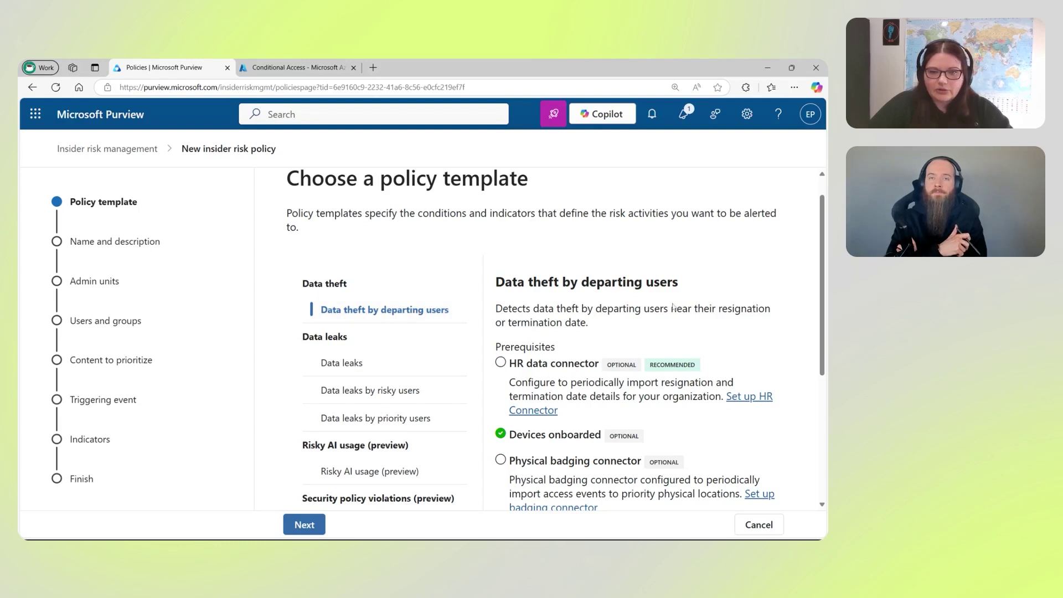
{"action": "scroll", "coordinate": [678, 340], "scroll_direction": "down", "scroll_amount": 1}
{"action": "scroll", "coordinate": [576, 298], "scroll_direction": "down", "scroll_amount": 1}
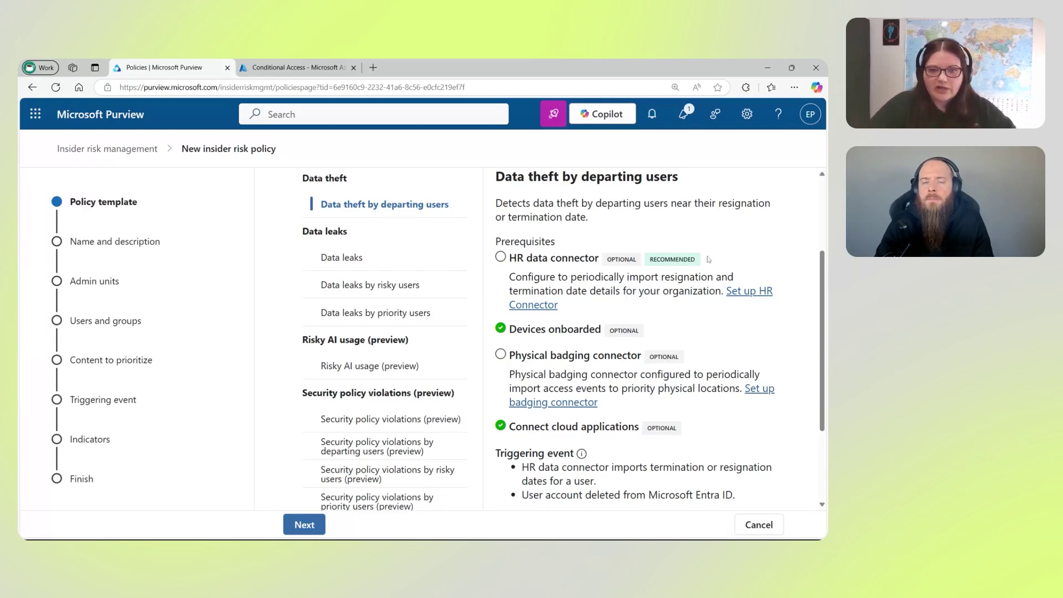
{"action": "scroll", "coordinate": [760, 254], "scroll_direction": "down", "scroll_amount": 1}
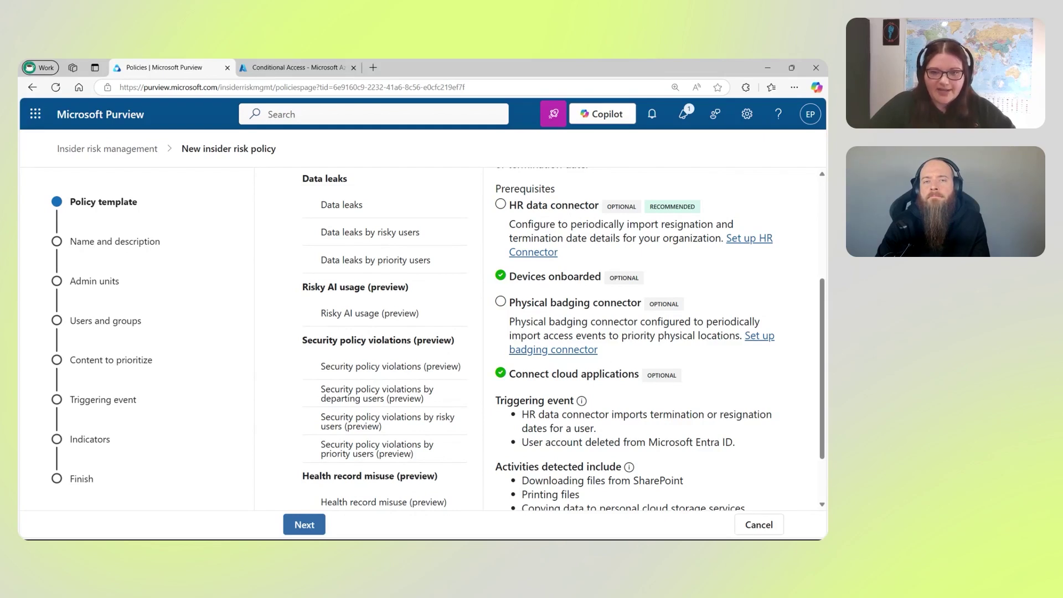
{"action": "scroll", "coordinate": [497, 328], "scroll_direction": "down", "scroll_amount": 2}
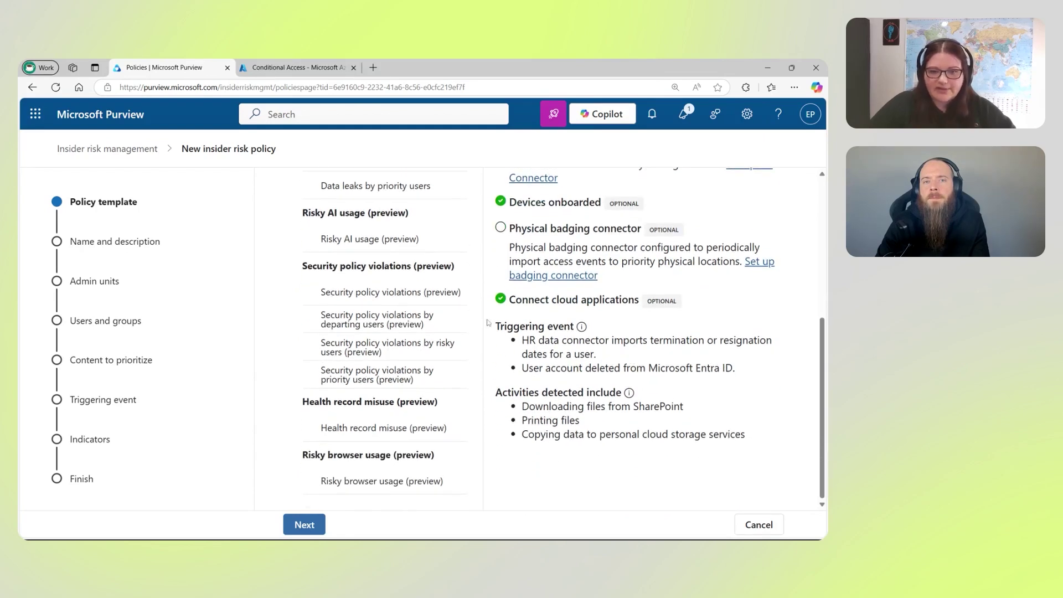
{"action": "left_click_drag", "start_coordinate": [496, 327], "coordinate": [597, 355]}
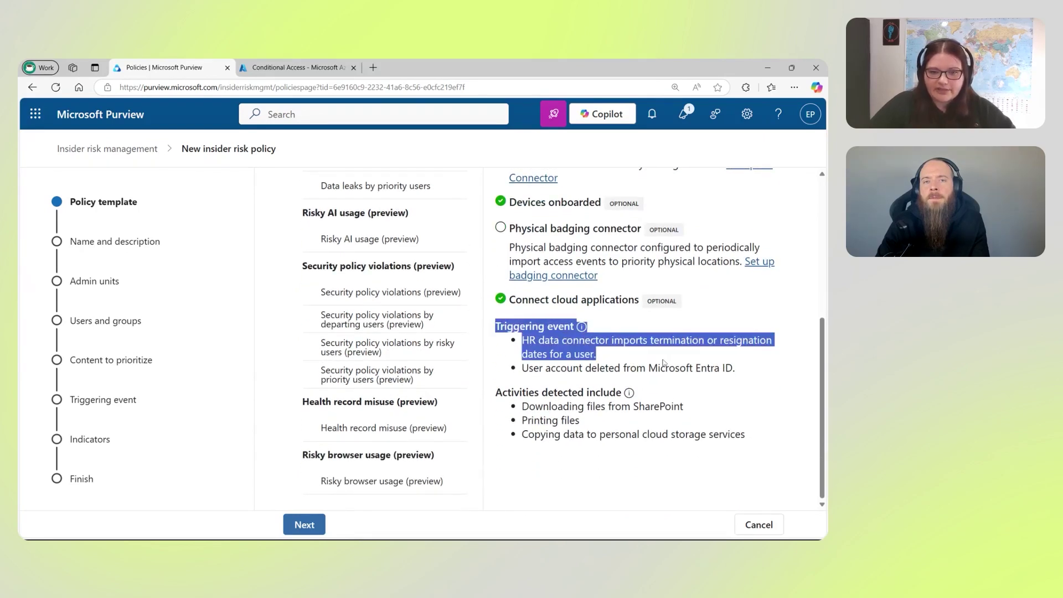
{"action": "left_click_drag", "start_coordinate": [502, 392], "coordinate": [643, 400]}
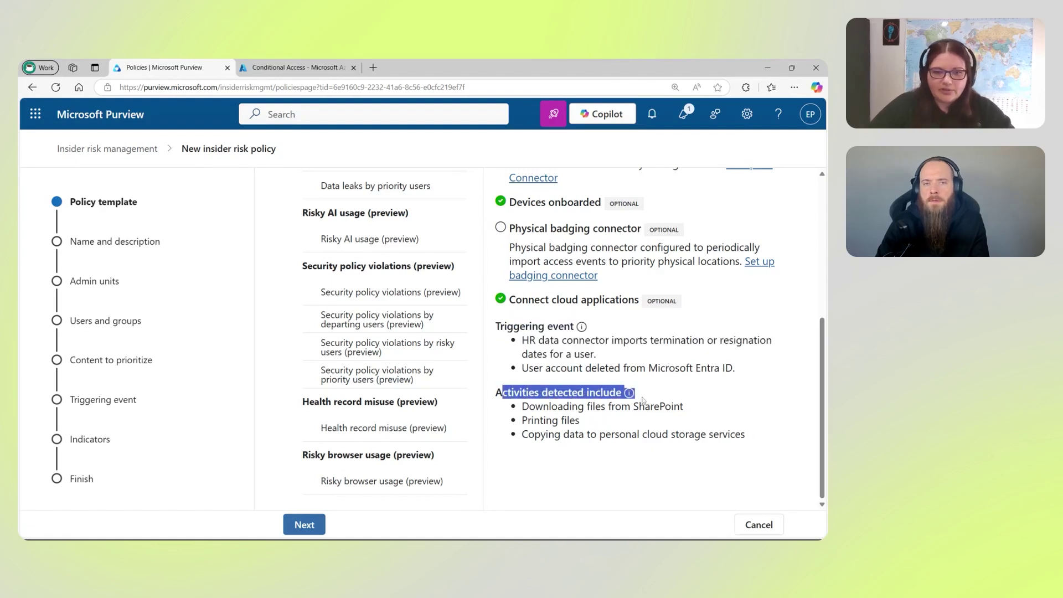
Review the Data leaks and Risky AI usage (preview) templates, look over the remaining template categories, and cancel the new policy
{"action": "scroll", "coordinate": [643, 400], "scroll_direction": "up", "scroll_amount": 4}
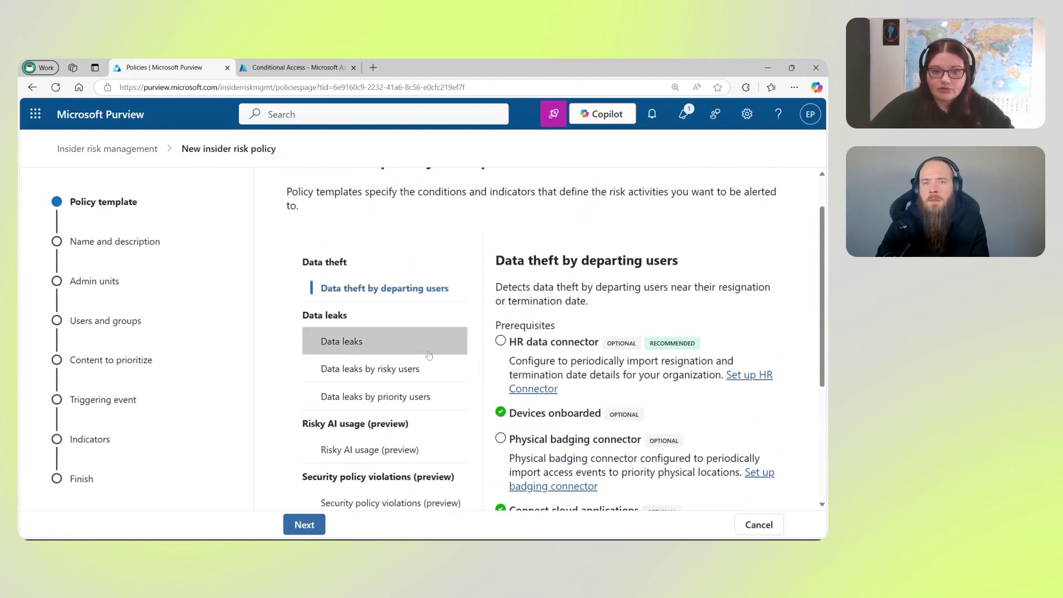
{"action": "scroll", "coordinate": [387, 301], "scroll_direction": "down", "scroll_amount": 1}
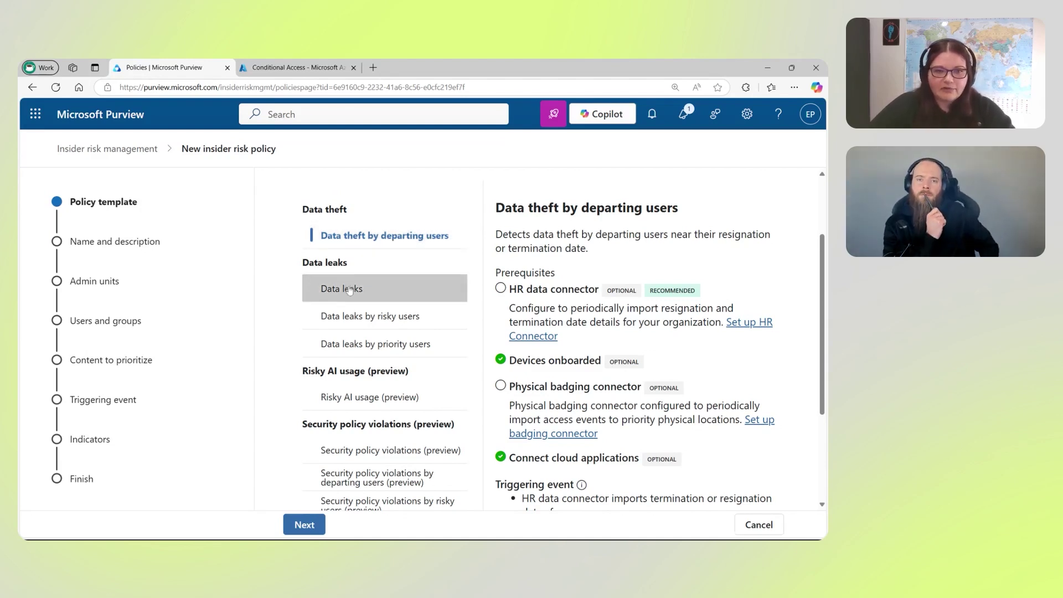
{"action": "left_click", "coordinate": [331, 290]}
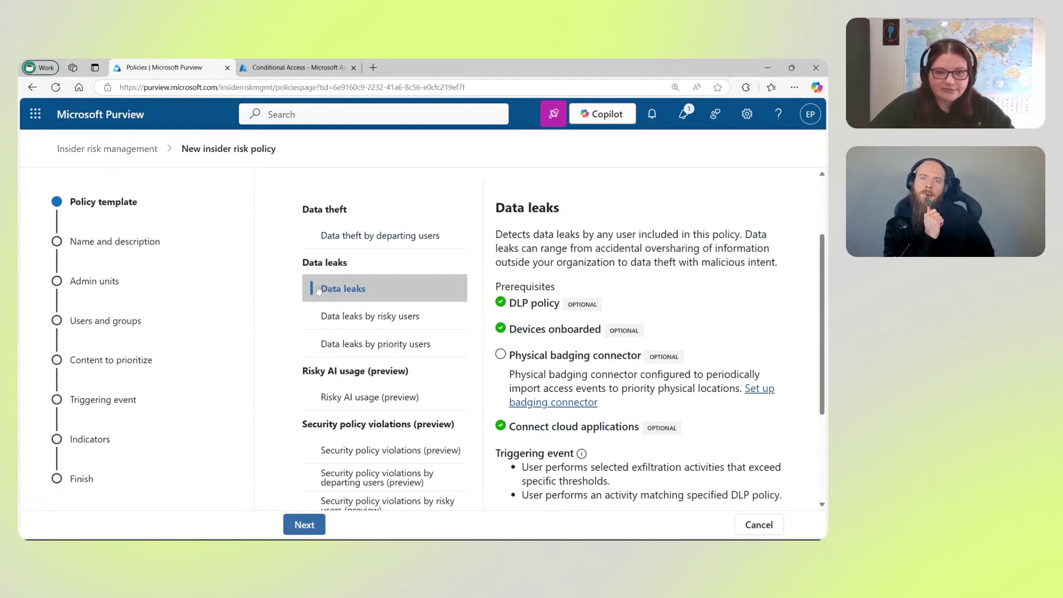
{"action": "scroll", "coordinate": [621, 243], "scroll_direction": "down", "scroll_amount": 1}
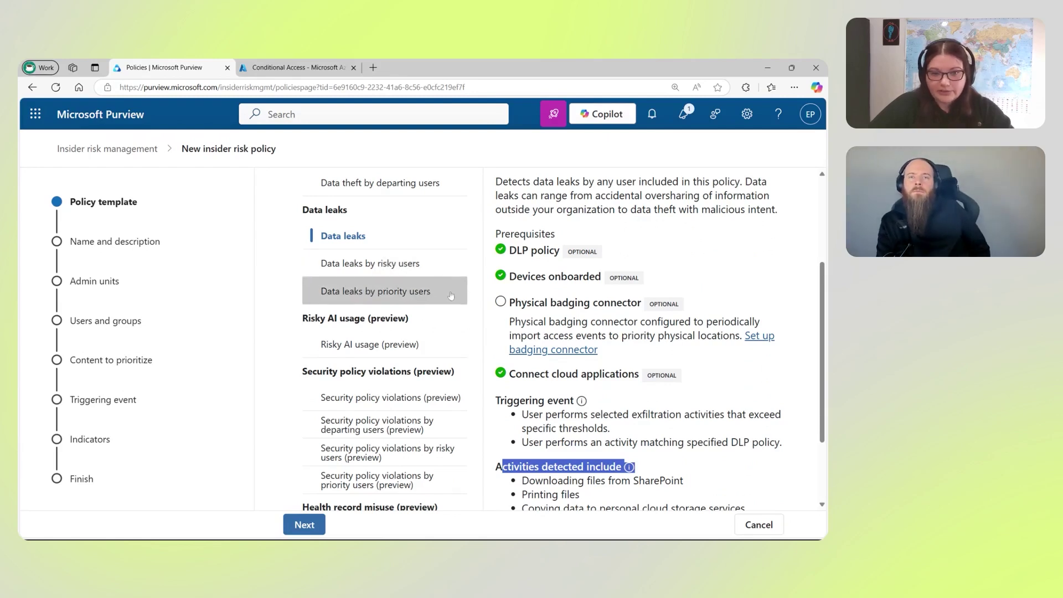
{"action": "scroll", "coordinate": [452, 295], "scroll_direction": "down", "scroll_amount": 1}
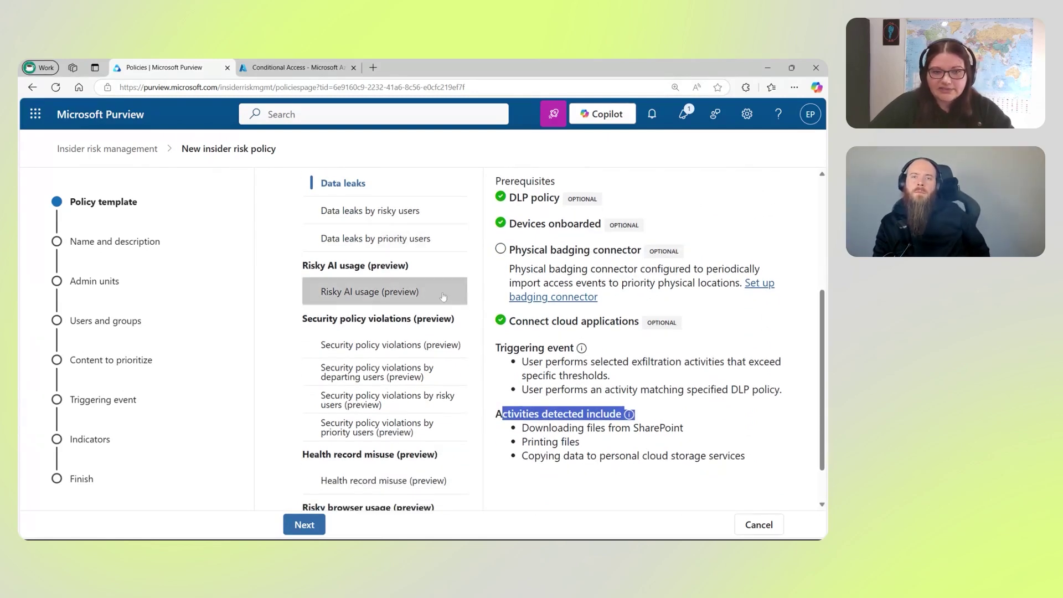
{"action": "left_click", "coordinate": [452, 292]}
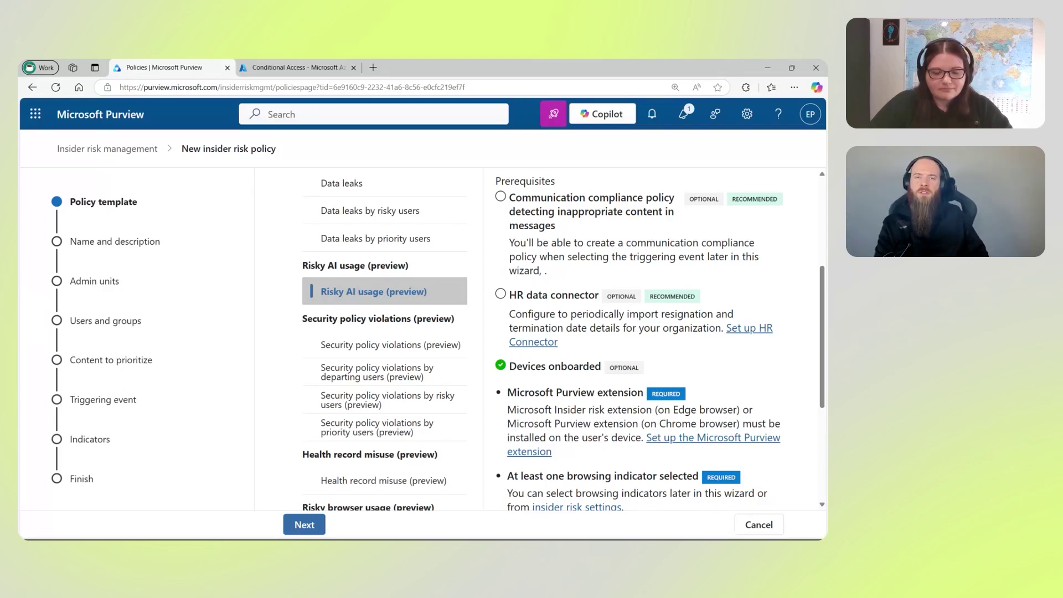
{"action": "scroll", "coordinate": [426, 244], "scroll_direction": "up", "scroll_amount": 1}
{"action": "left_click", "coordinate": [426, 245]}
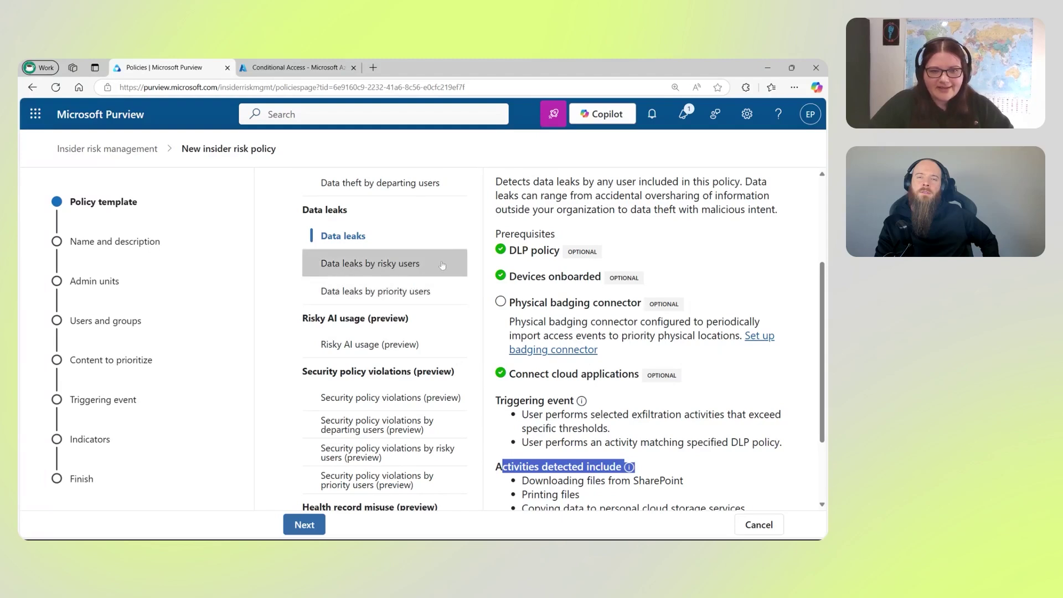
{"action": "scroll", "coordinate": [442, 264], "scroll_direction": "down", "scroll_amount": 2}
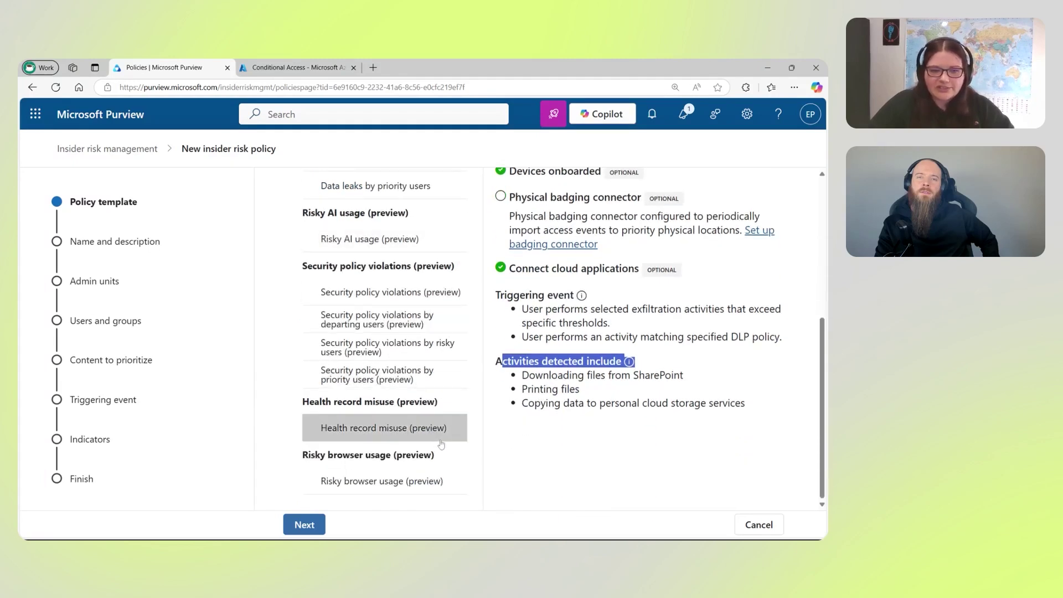
{"action": "left_click", "coordinate": [760, 527]}
Open the IRM-AllUsers-DataLeaks-AdaptiveProtection policy for editing, dismiss the scoping tip, and view its Data leaks template
{"action": "left_click", "coordinate": [433, 370]}
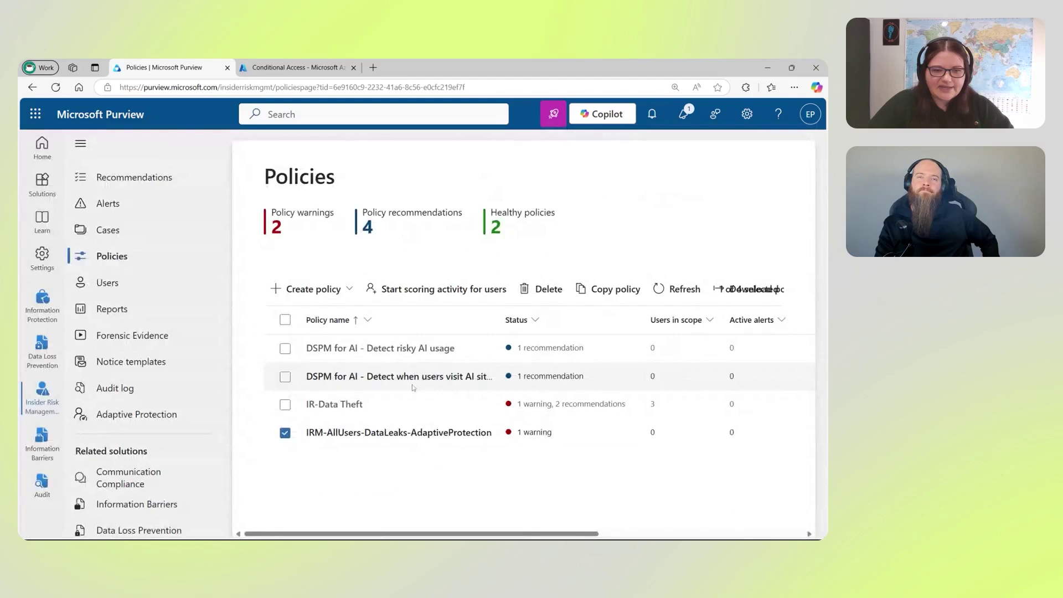
{"action": "left_click", "coordinate": [420, 437]}
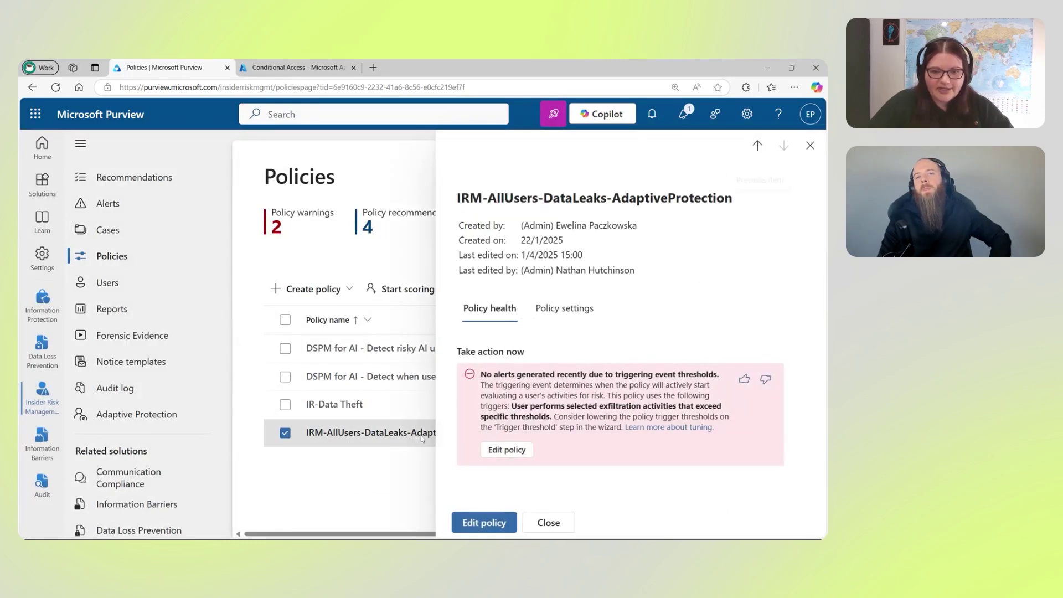
{"action": "left_click", "coordinate": [485, 522]}
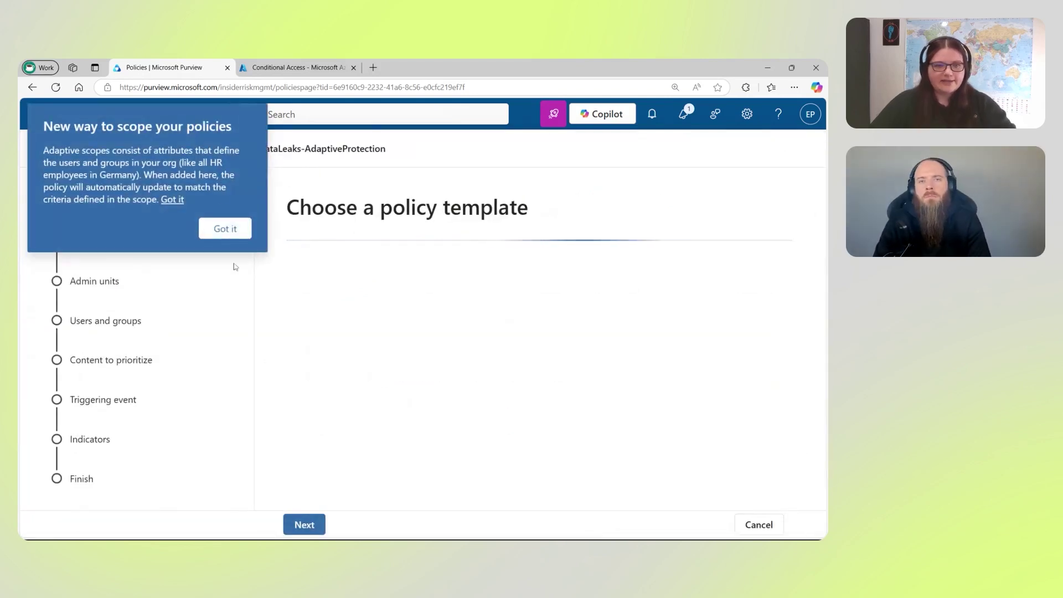
{"action": "left_click", "coordinate": [225, 228]}
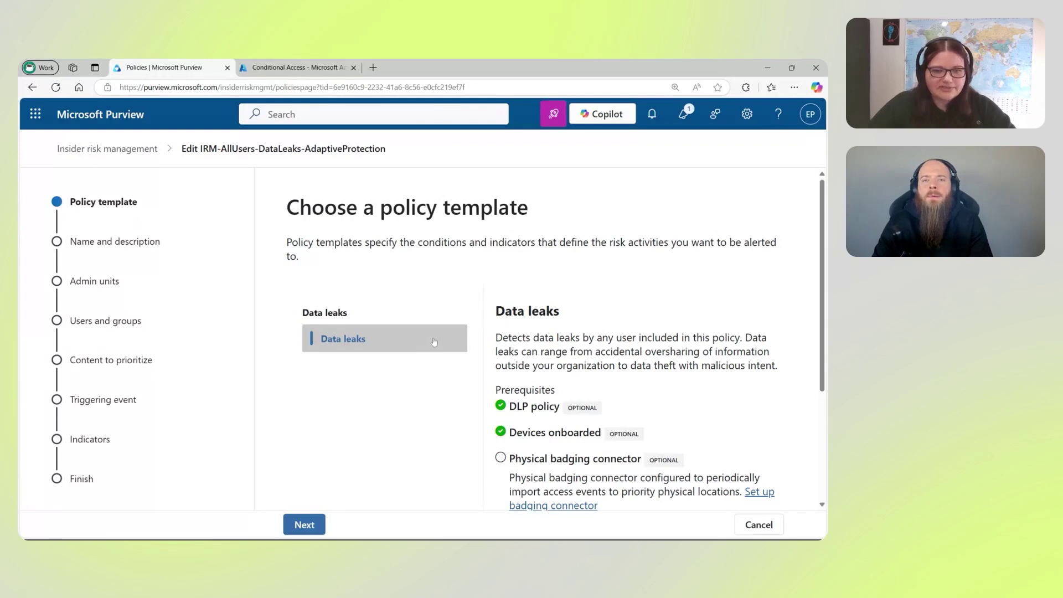
{"action": "scroll", "coordinate": [435, 342], "scroll_direction": "down", "scroll_amount": 1}
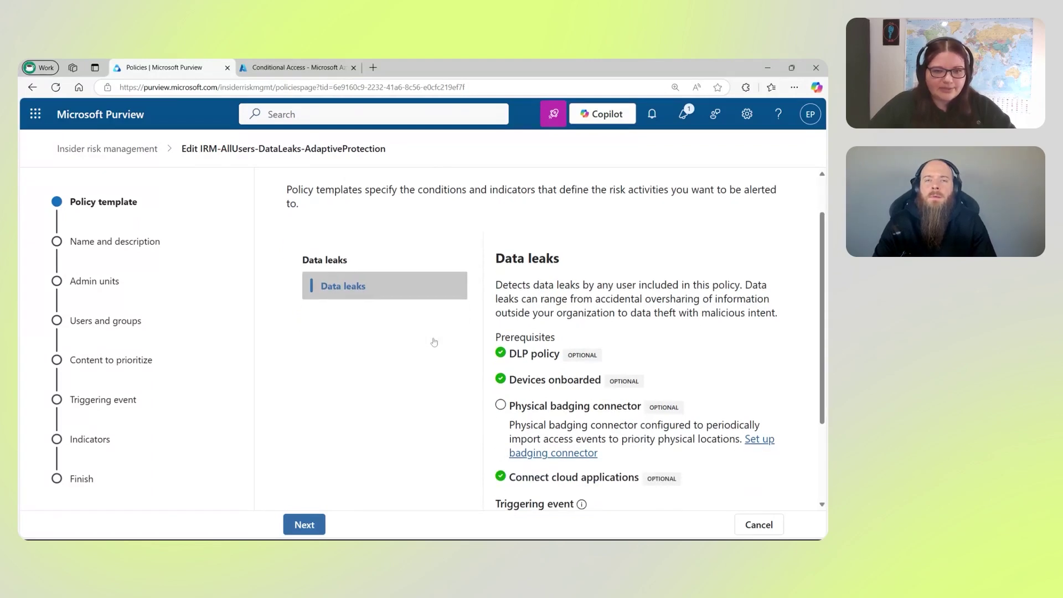
Advance through the template, name and admin units pages without changes, reviewing the admin units description, up to the users and groups page
{"action": "left_click", "coordinate": [306, 525]}
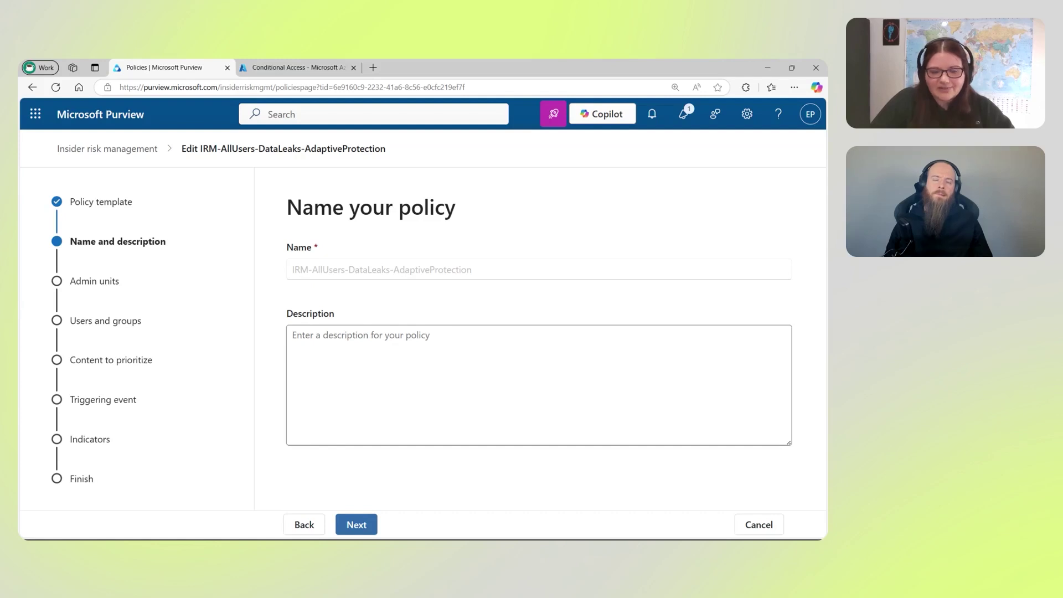
{"action": "left_click", "coordinate": [366, 527]}
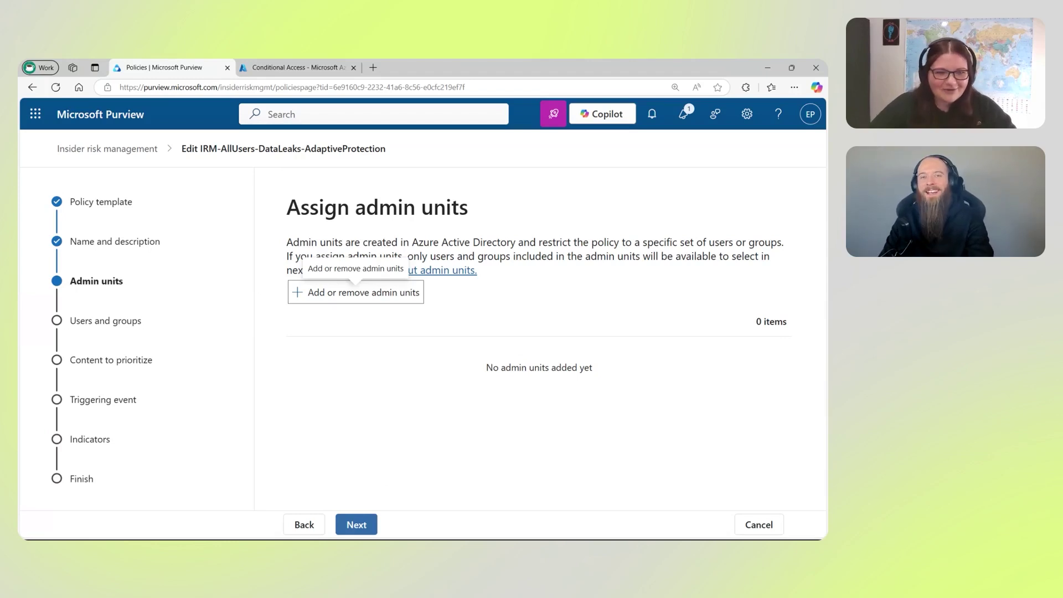
{"action": "left_click", "coordinate": [387, 461]}
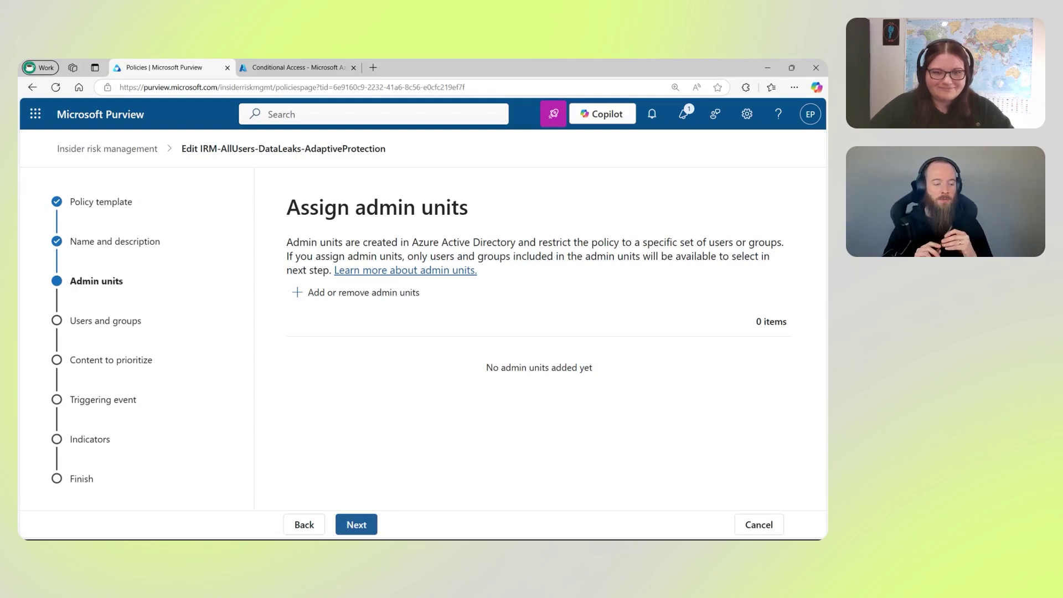
{"action": "left_click_drag", "start_coordinate": [412, 242], "coordinate": [515, 242]}
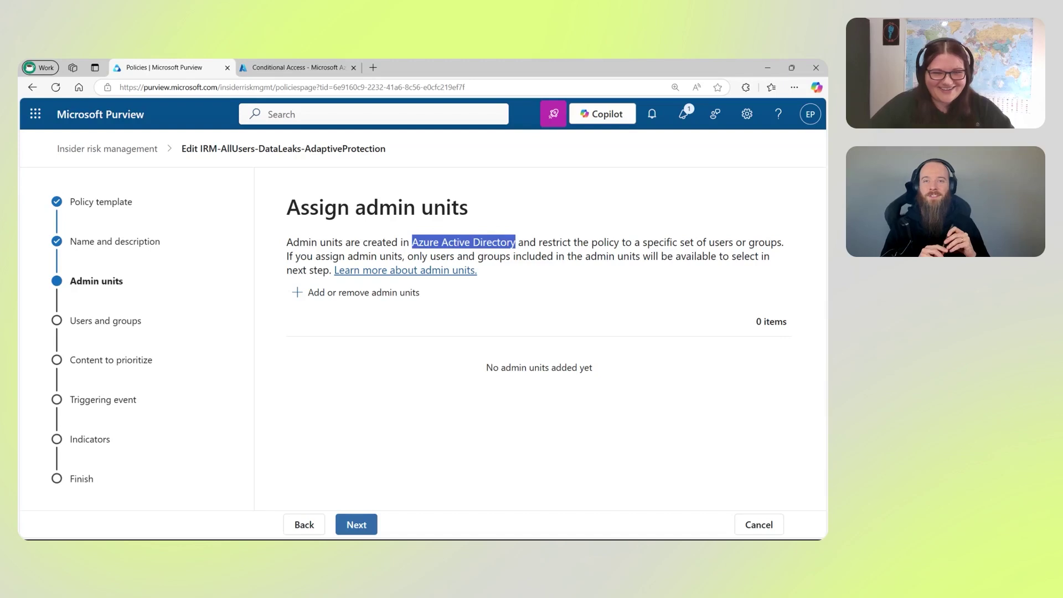
{"action": "left_click", "coordinate": [495, 456]}
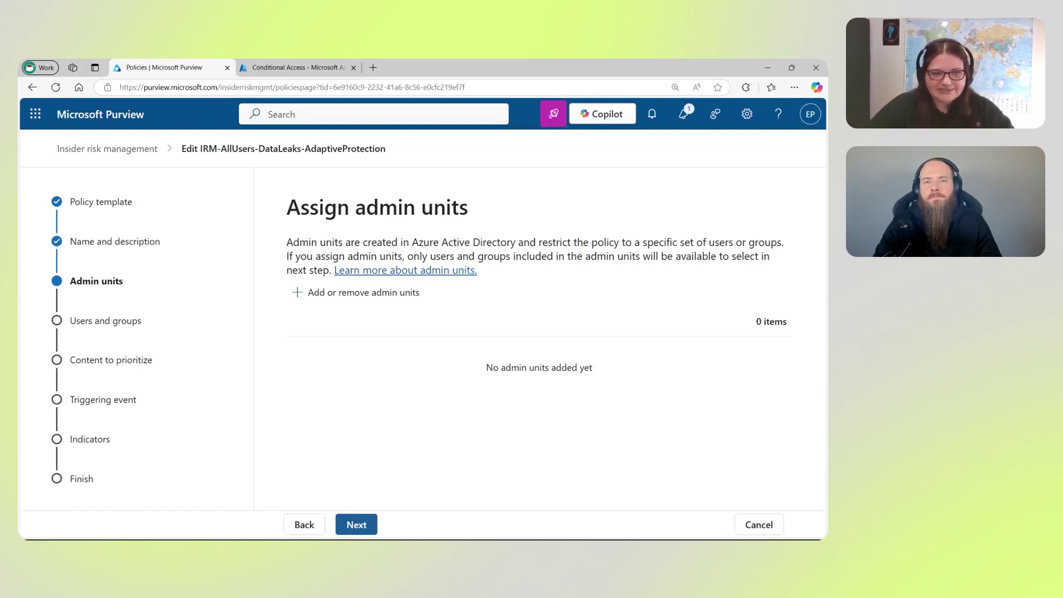
{"action": "left_click", "coordinate": [365, 527]}
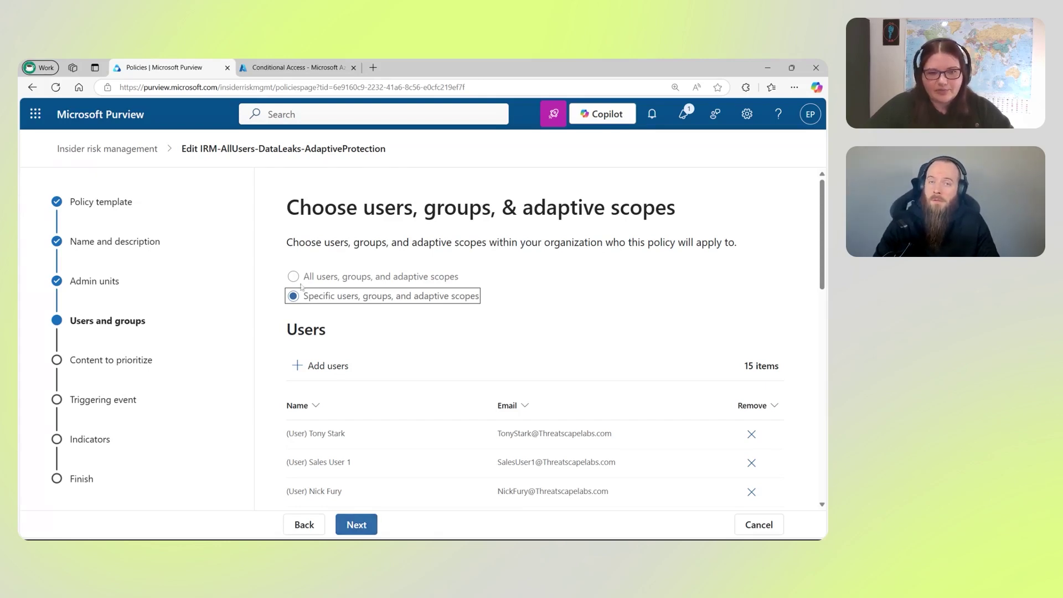
Keep the specific users scope, compare the content prioritization options, and proceed to the triggering event with content not prioritized
{"action": "left_click", "coordinate": [358, 520]}
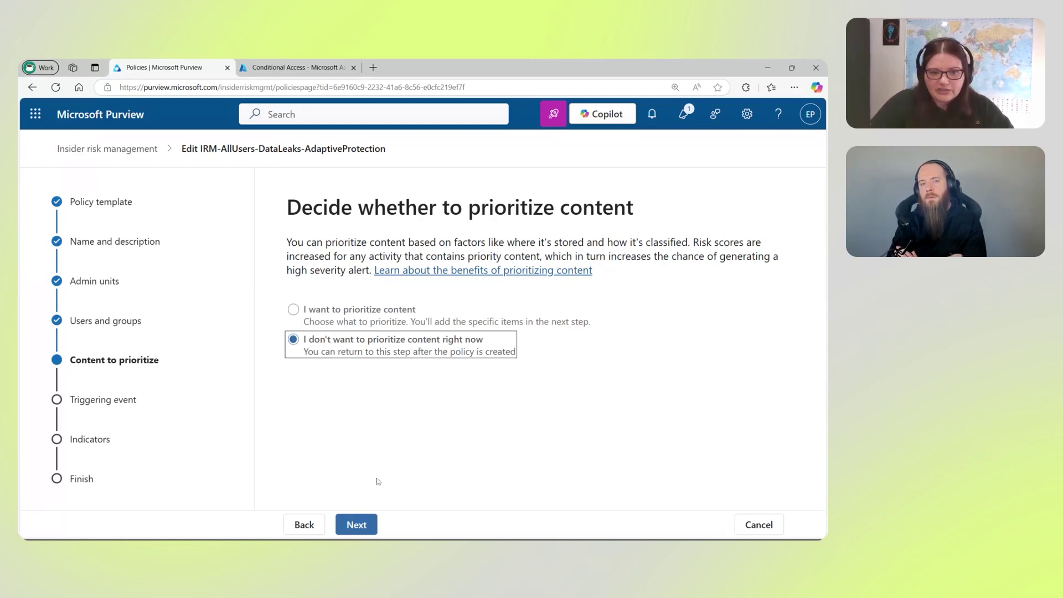
{"action": "left_click", "coordinate": [294, 313]}
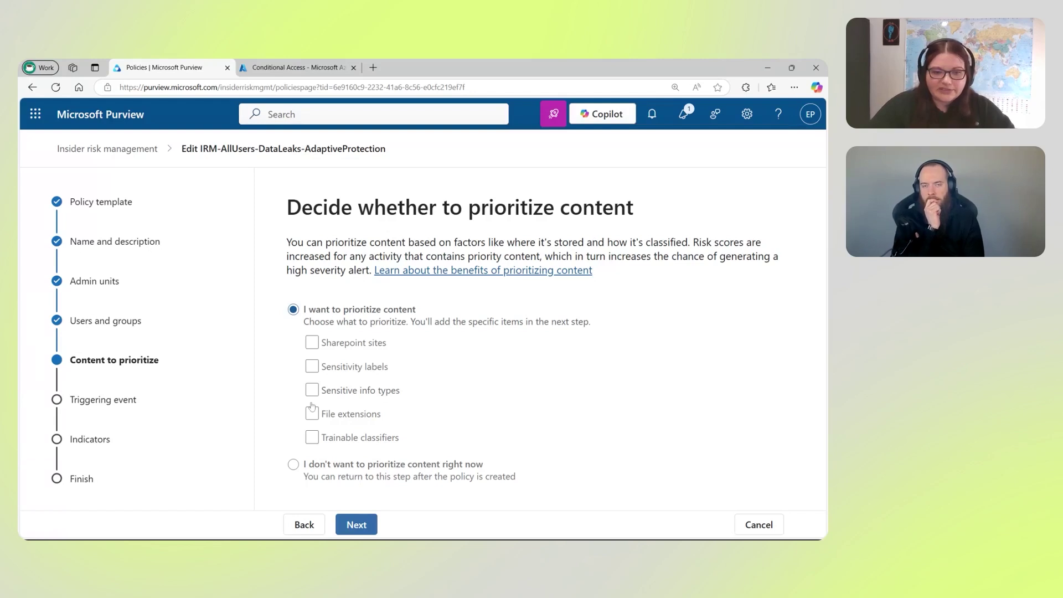
{"action": "left_click", "coordinate": [351, 467]}
{"action": "left_click", "coordinate": [365, 530]}
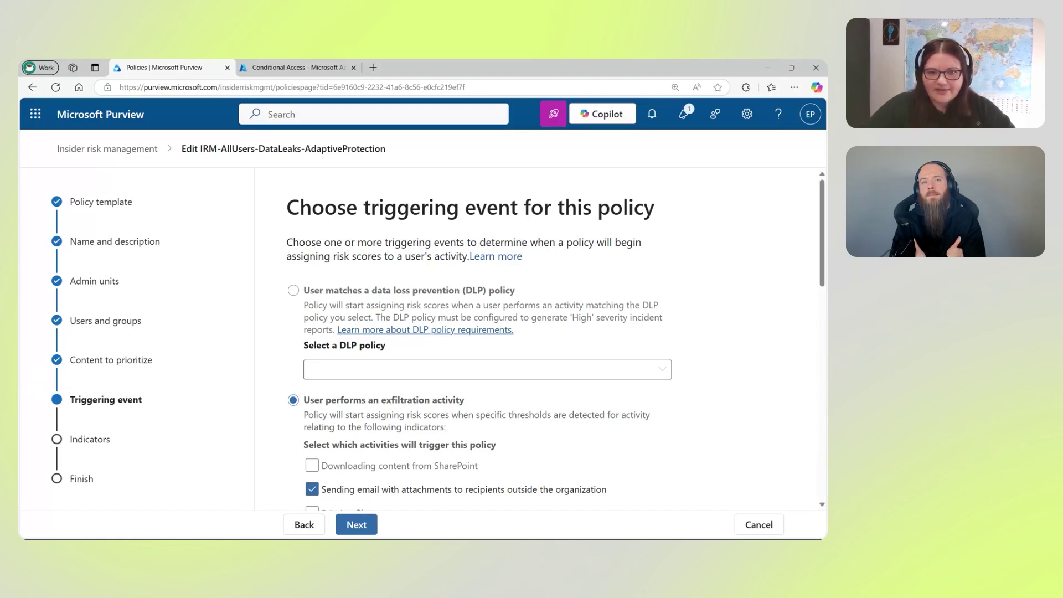
Review the exfiltration activities and sequences that trigger the policy, and proceed to the trigger thresholds without changes
{"action": "scroll", "coordinate": [454, 357], "scroll_direction": "down", "scroll_amount": 2}
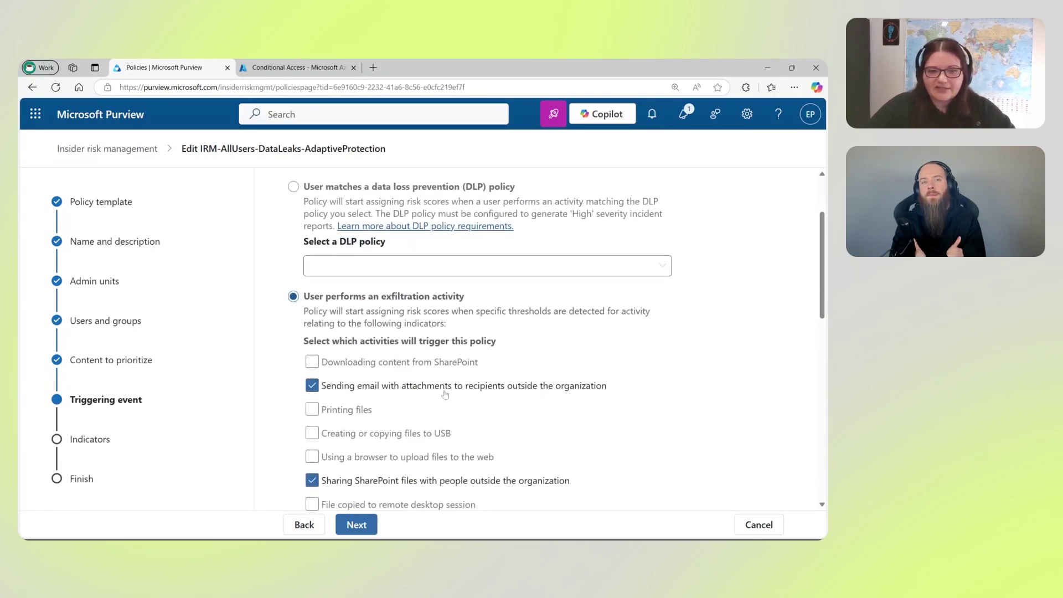
{"action": "scroll", "coordinate": [454, 357], "scroll_direction": "up", "scroll_amount": 2}
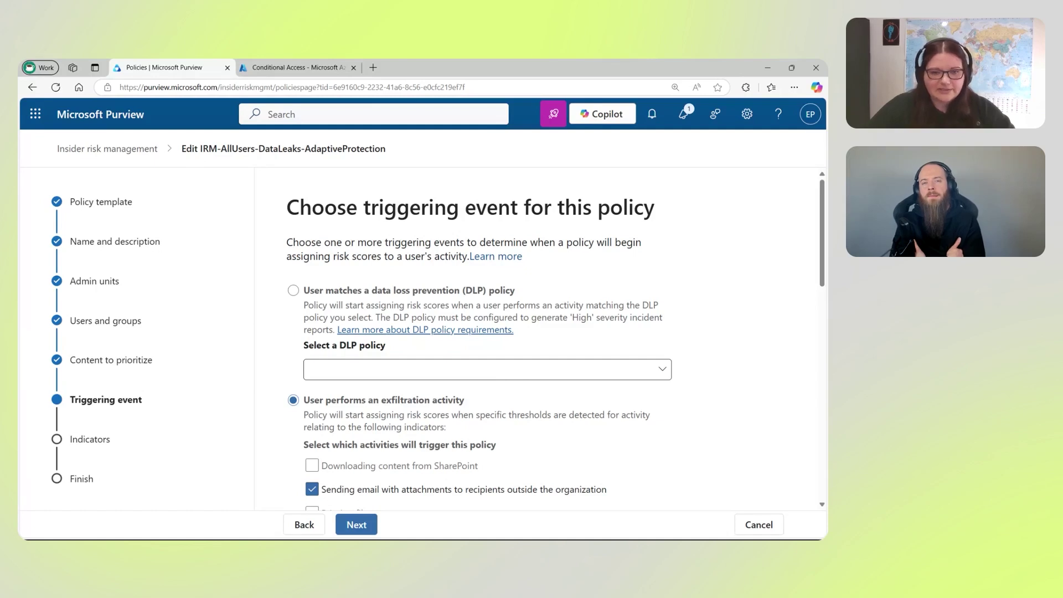
{"action": "scroll", "coordinate": [526, 384], "scroll_direction": "down", "scroll_amount": 3}
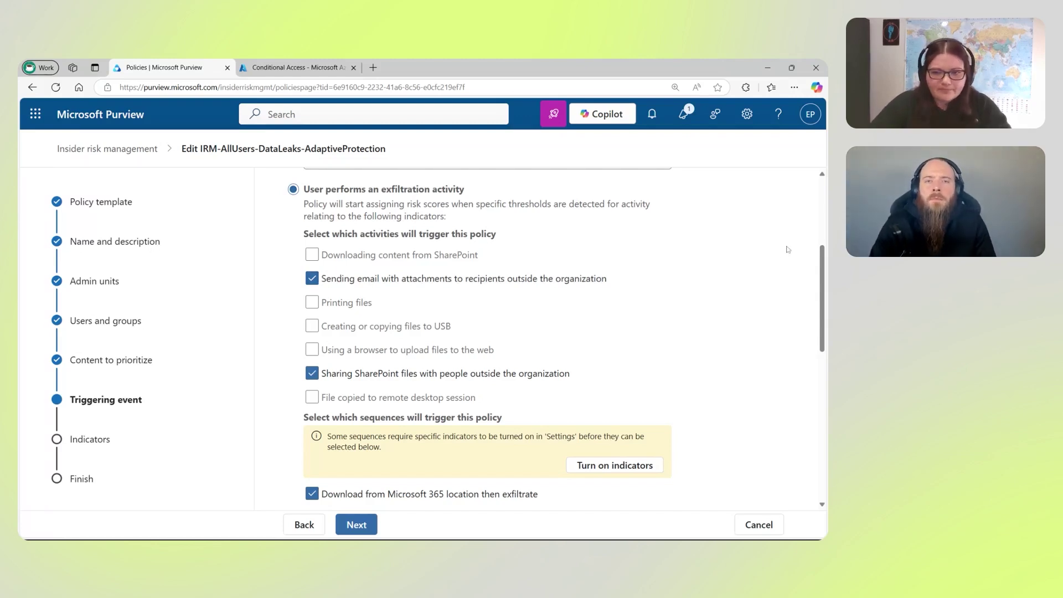
{"action": "left_click_drag", "start_coordinate": [823, 254], "coordinate": [825, 401]}
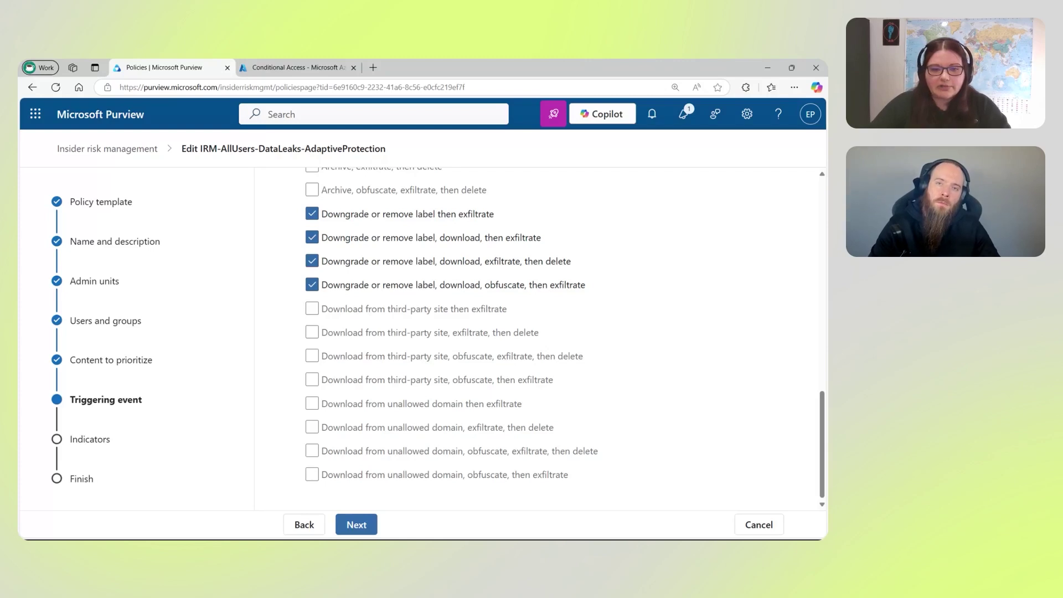
{"action": "left_click", "coordinate": [363, 528]}
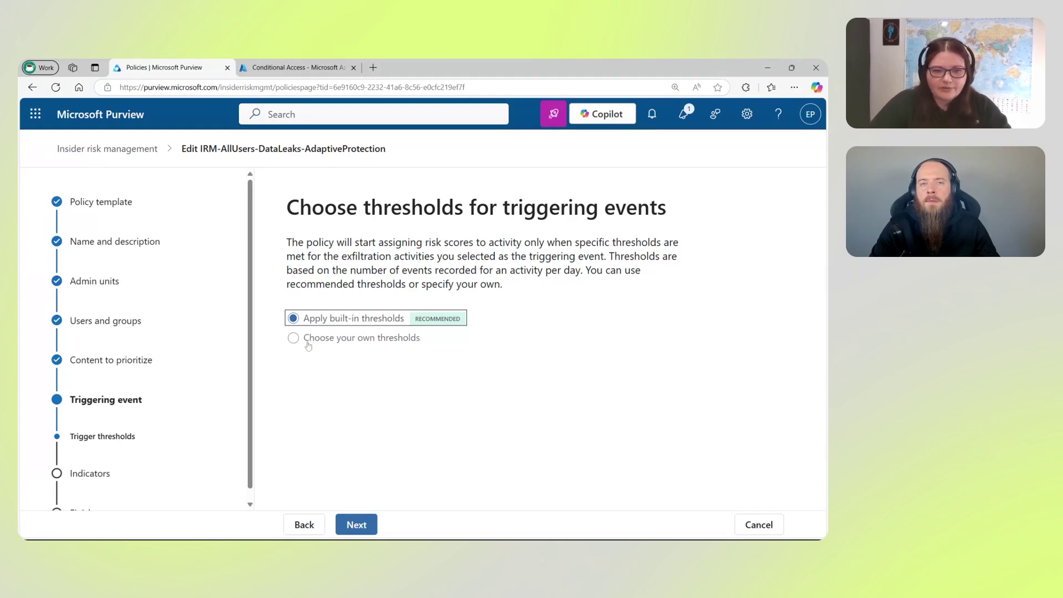
Switch the triggering events to custom thresholds and review the per-day limits for each activity and sequence
{"action": "left_click", "coordinate": [346, 342]}
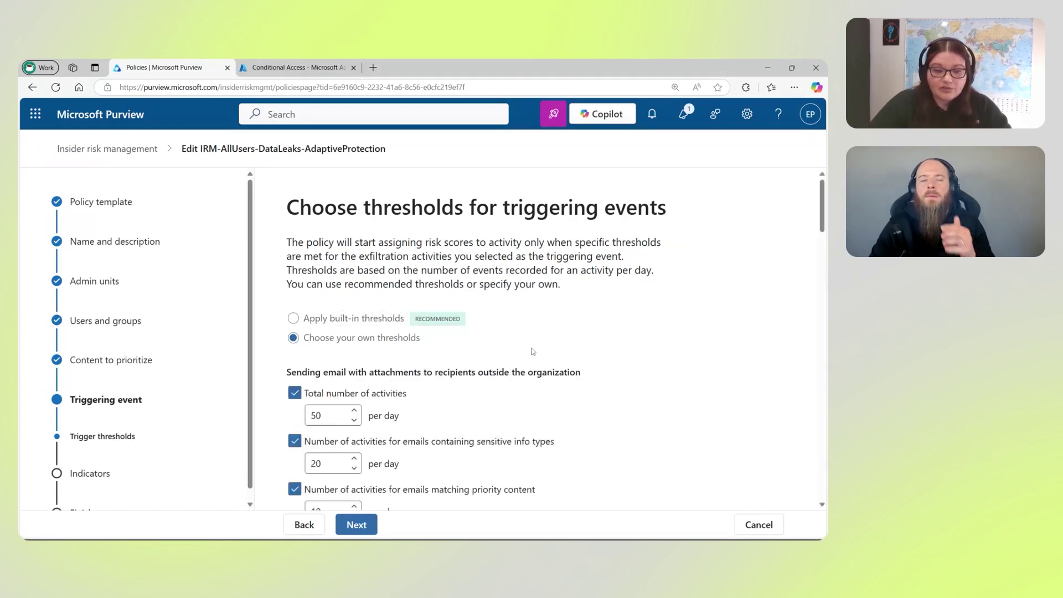
{"action": "scroll", "coordinate": [726, 352], "scroll_direction": "down", "scroll_amount": 2}
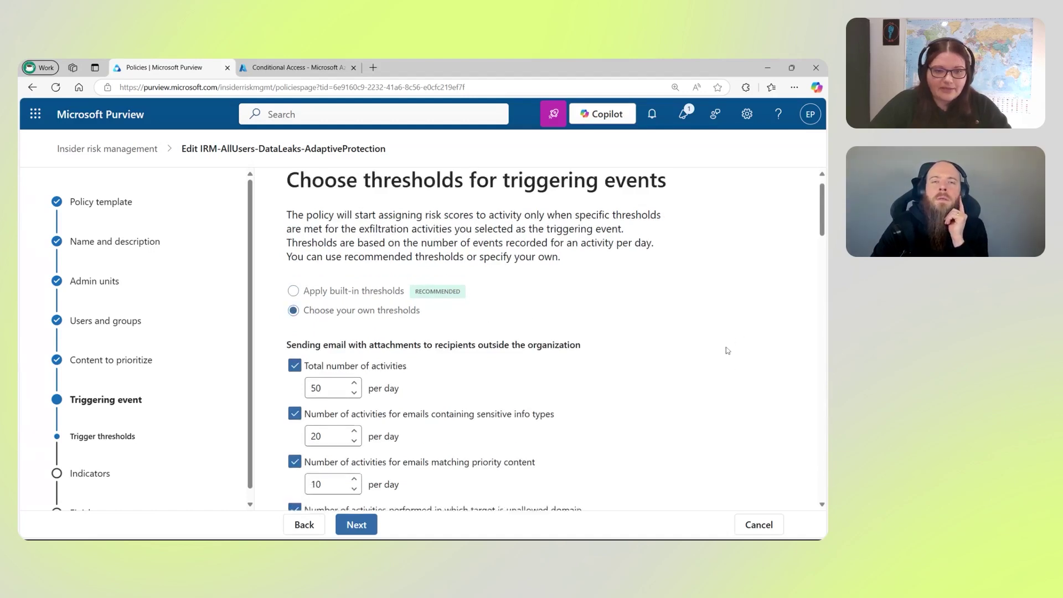
{"action": "scroll", "coordinate": [568, 238], "scroll_direction": "down", "scroll_amount": 4}
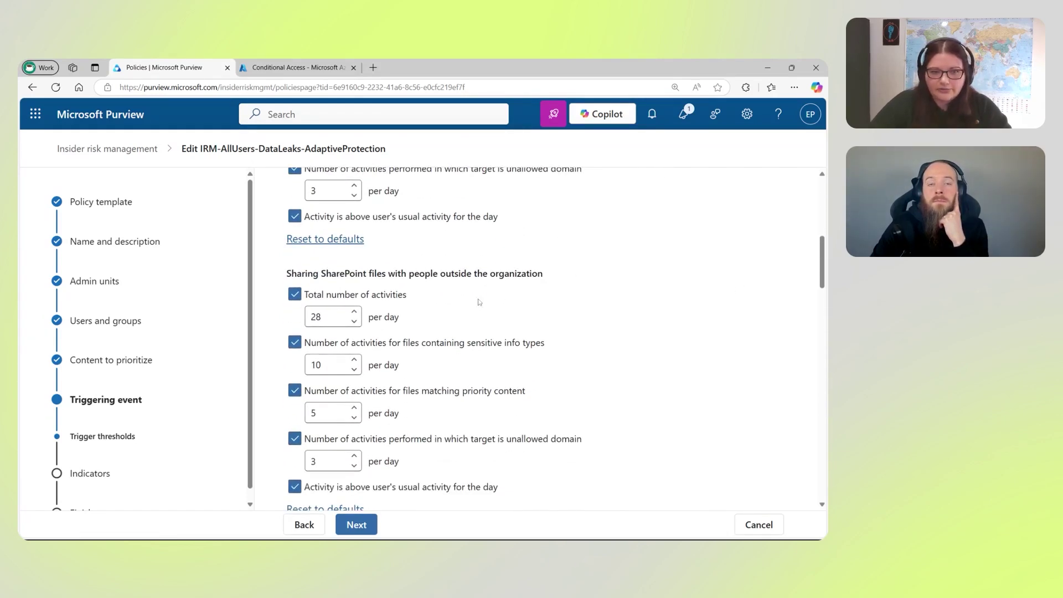
{"action": "scroll", "coordinate": [454, 285], "scroll_direction": "down", "scroll_amount": 1}
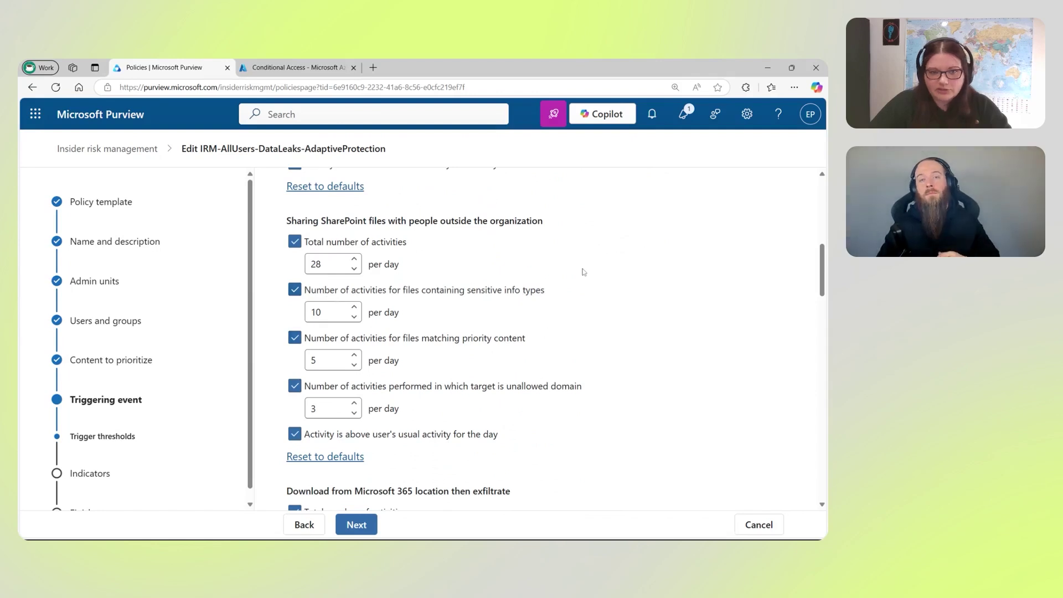
{"action": "scroll", "coordinate": [546, 267], "scroll_direction": "down", "scroll_amount": 1}
{"action": "scroll", "coordinate": [546, 266], "scroll_direction": "down", "scroll_amount": 6}
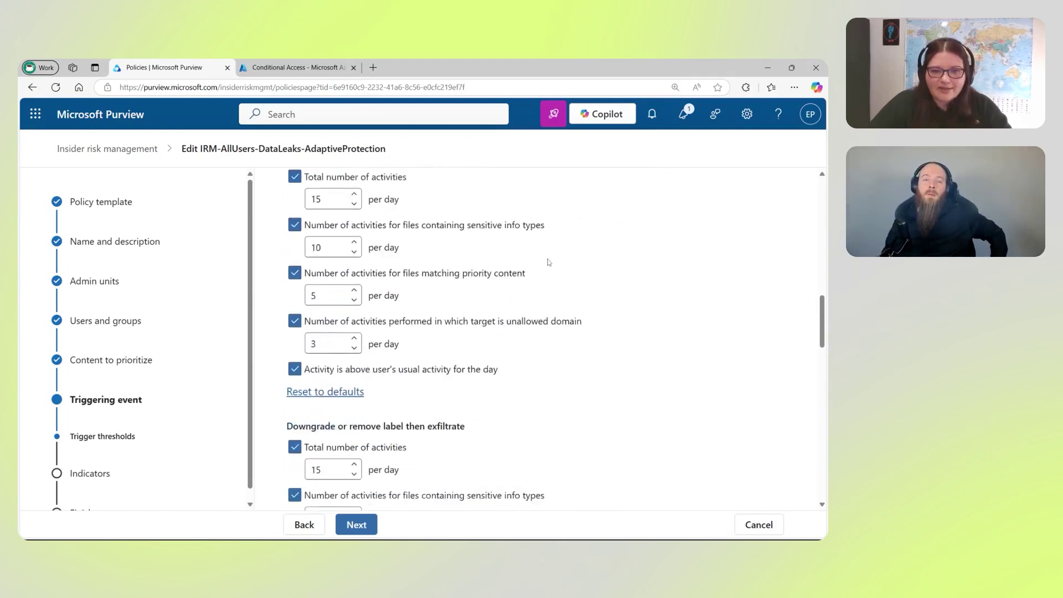
{"action": "scroll", "coordinate": [548, 262], "scroll_direction": "down", "scroll_amount": 10}
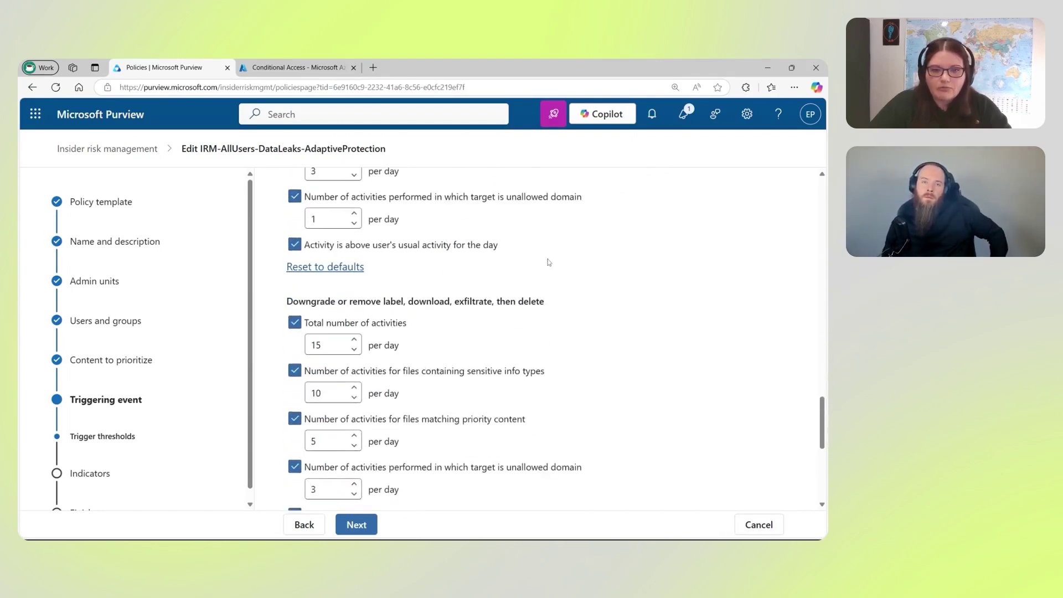
{"action": "scroll", "coordinate": [549, 260], "scroll_direction": "down", "scroll_amount": 1}
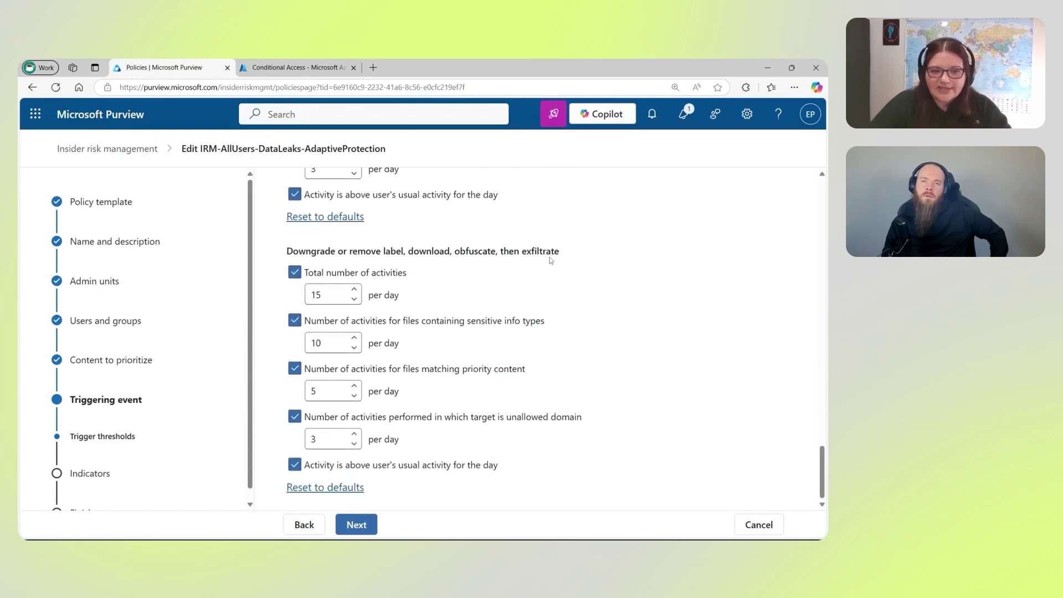
Apply the recommended built-in thresholds for the triggering events and proceed to the policy indicators
{"action": "scroll", "coordinate": [549, 257], "scroll_direction": "up", "scroll_amount": 6}
{"action": "scroll", "coordinate": [552, 259], "scroll_direction": "up", "scroll_amount": 15}
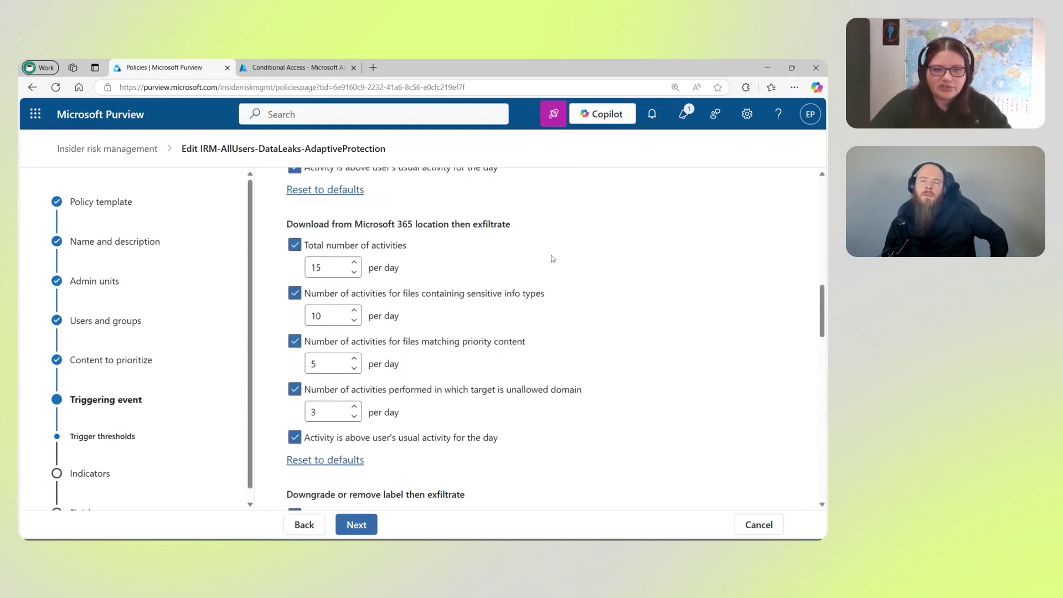
{"action": "scroll", "coordinate": [552, 258], "scroll_direction": "up", "scroll_amount": 6}
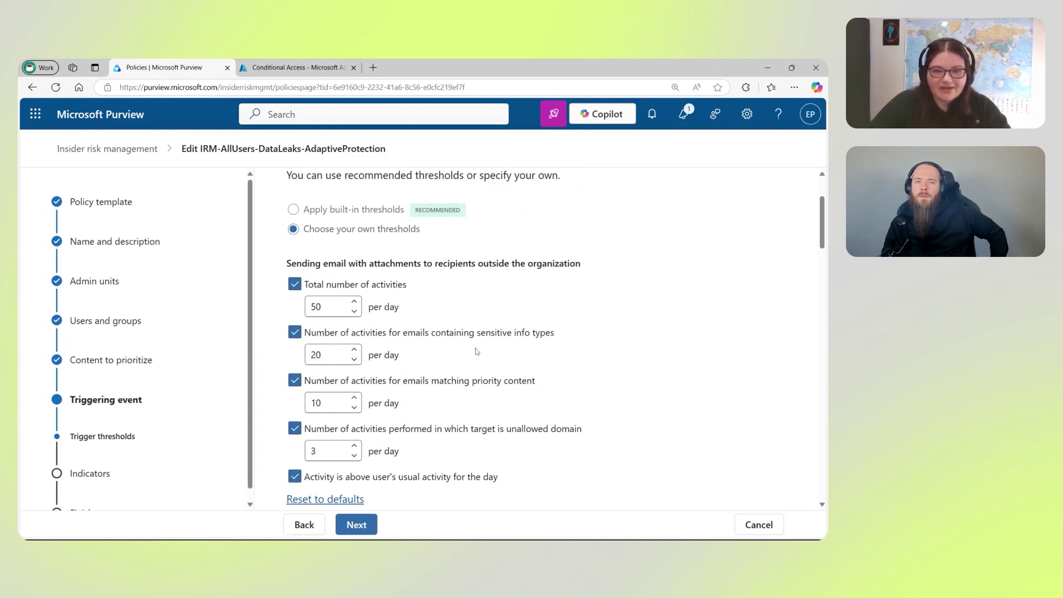
{"action": "scroll", "coordinate": [476, 351], "scroll_direction": "up", "scroll_amount": 2}
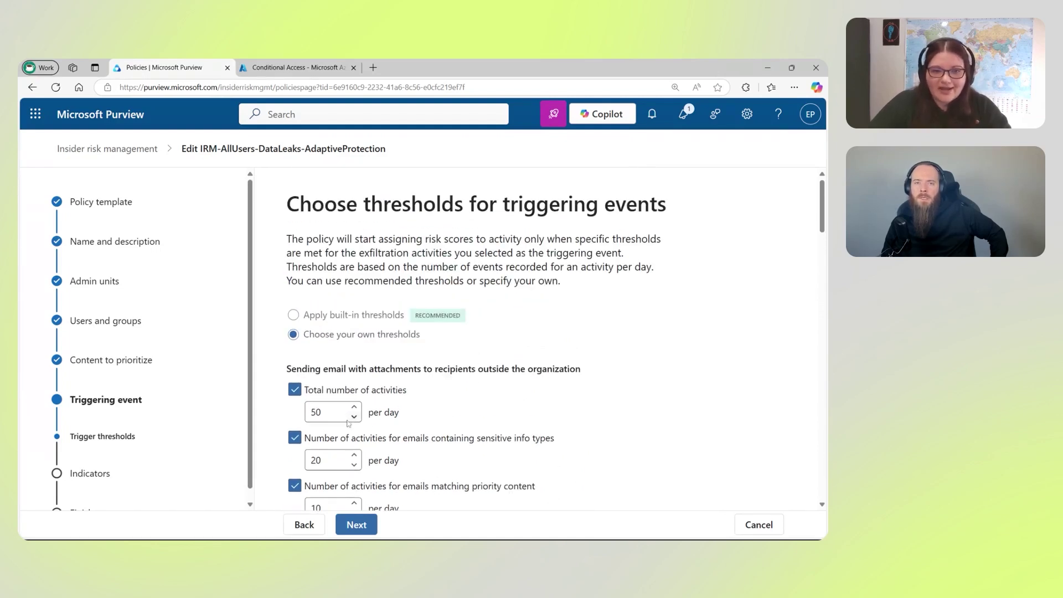
{"action": "left_click", "coordinate": [371, 316]}
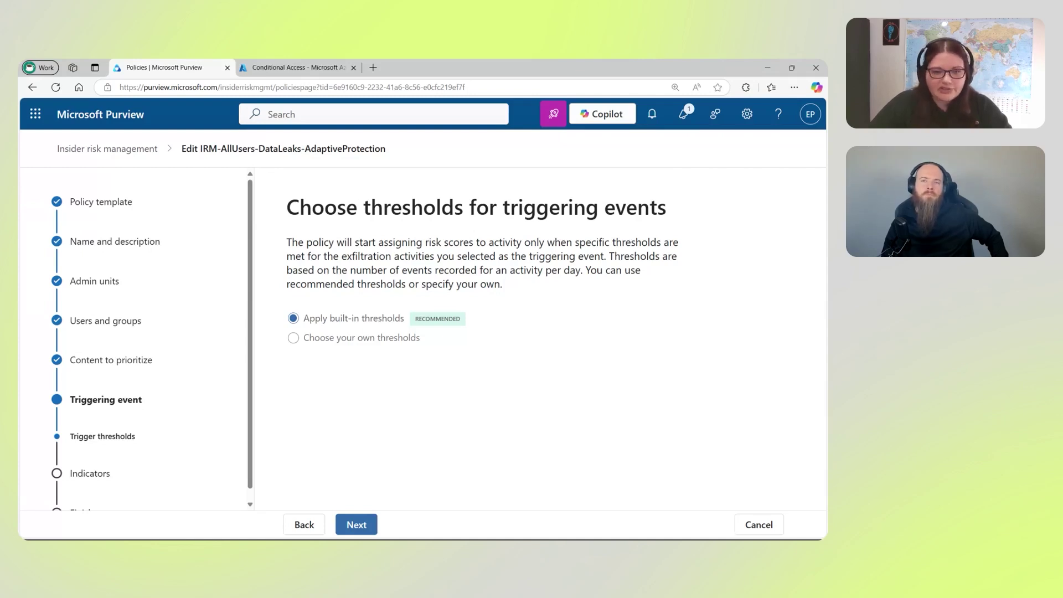
{"action": "left_click", "coordinate": [365, 524]}
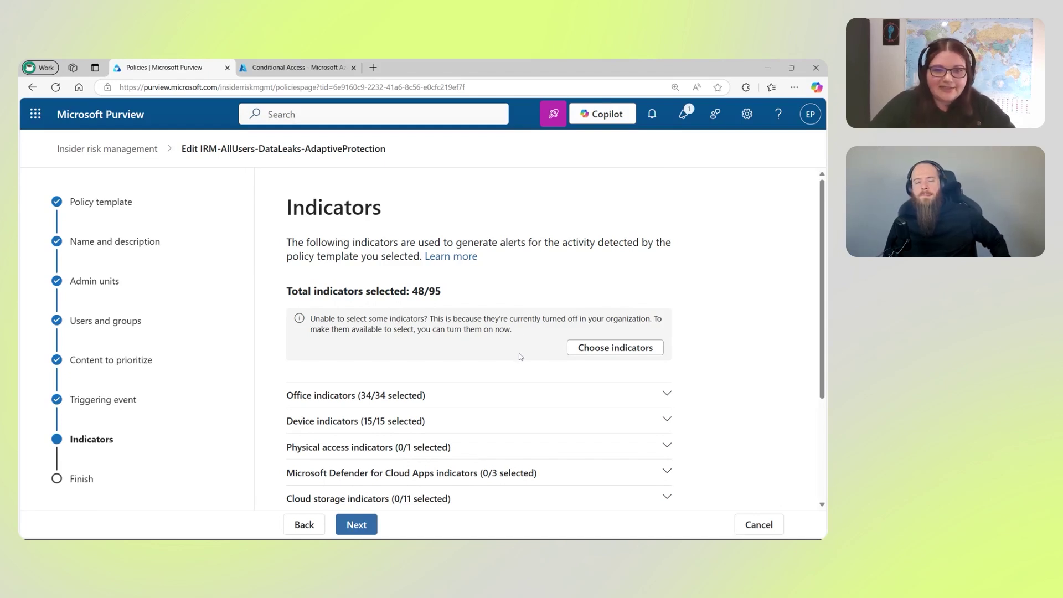
Expand the Office indicators and the external SharePoint file sharing options, and toggle the base indicator off and back on
{"action": "scroll", "coordinate": [521, 349], "scroll_direction": "down", "scroll_amount": 1}
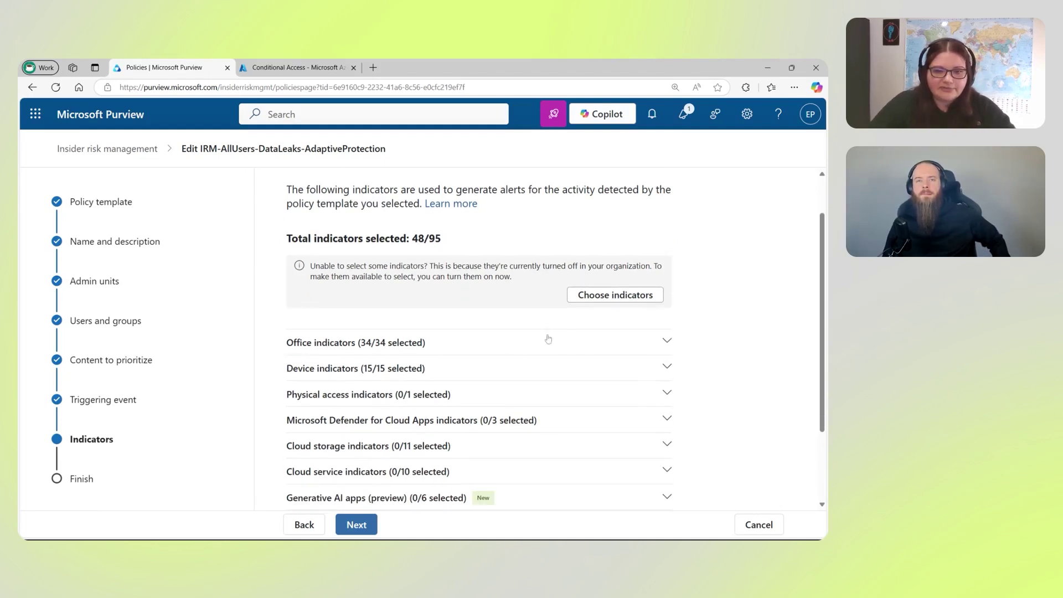
{"action": "left_click", "coordinate": [548, 340]}
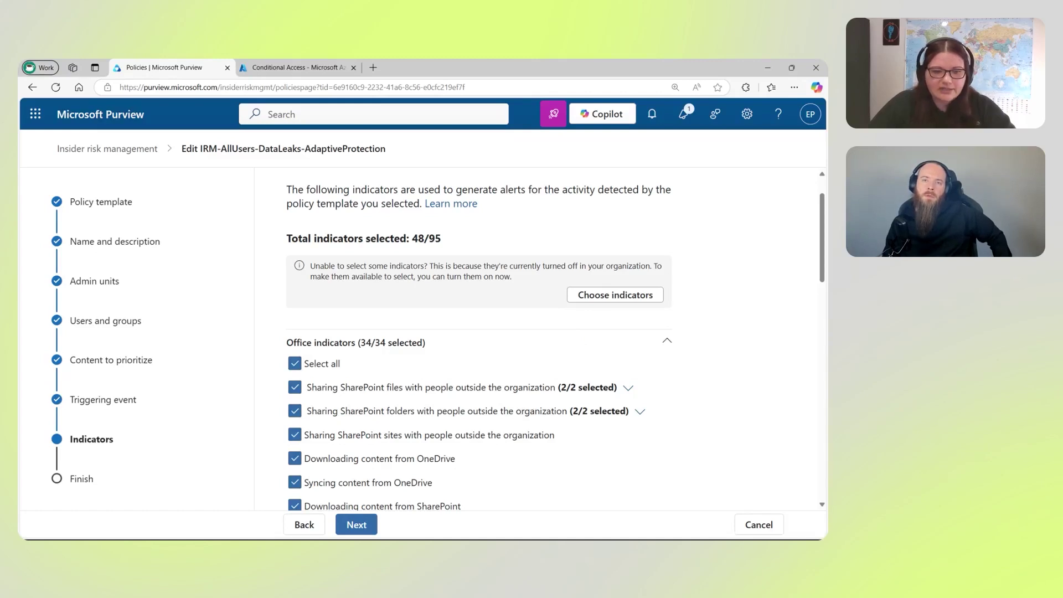
{"action": "scroll", "coordinate": [515, 360], "scroll_direction": "down", "scroll_amount": 1}
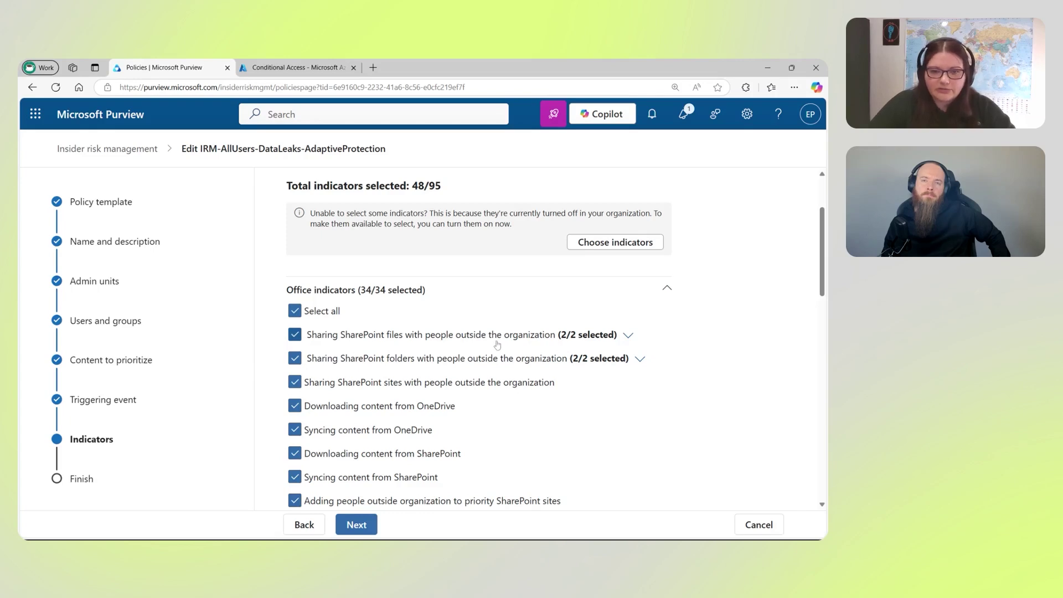
{"action": "left_click", "coordinate": [629, 337]}
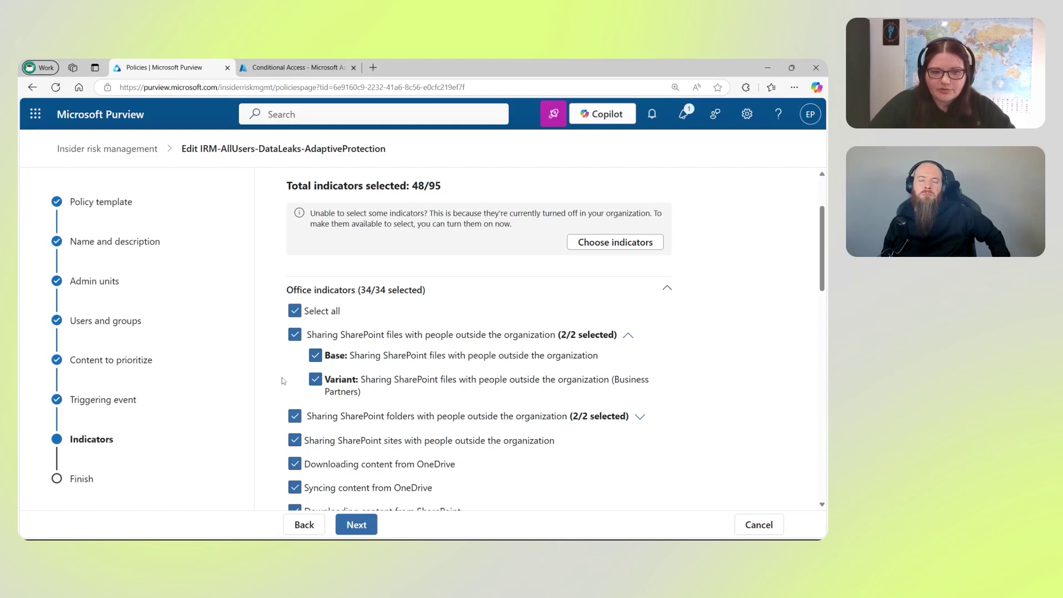
{"action": "left_click", "coordinate": [315, 355]}
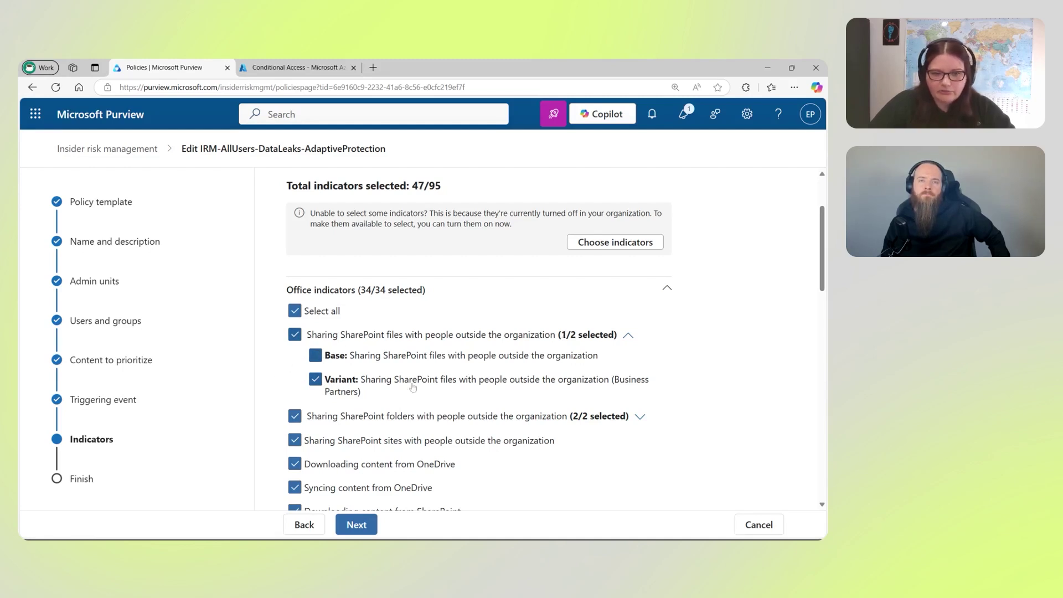
{"action": "left_click", "coordinate": [315, 357]}
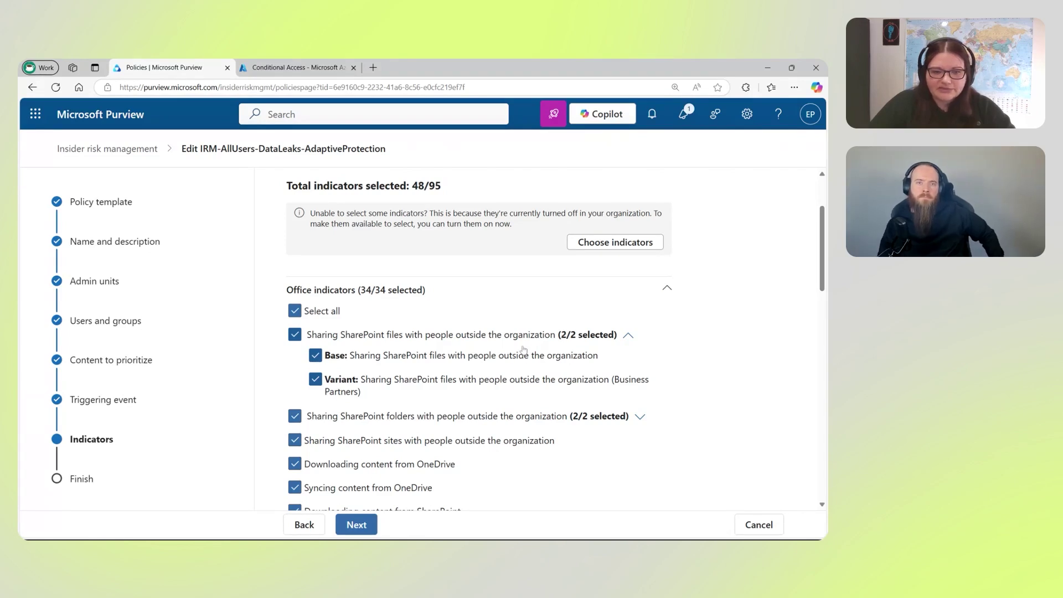
Expand the indicator for emailing attachments outside the organization and clear its base option, keeping the three domain variants selected
{"action": "scroll", "coordinate": [522, 351], "scroll_direction": "down", "scroll_amount": 1}
{"action": "scroll", "coordinate": [521, 350], "scroll_direction": "down", "scroll_amount": 4}
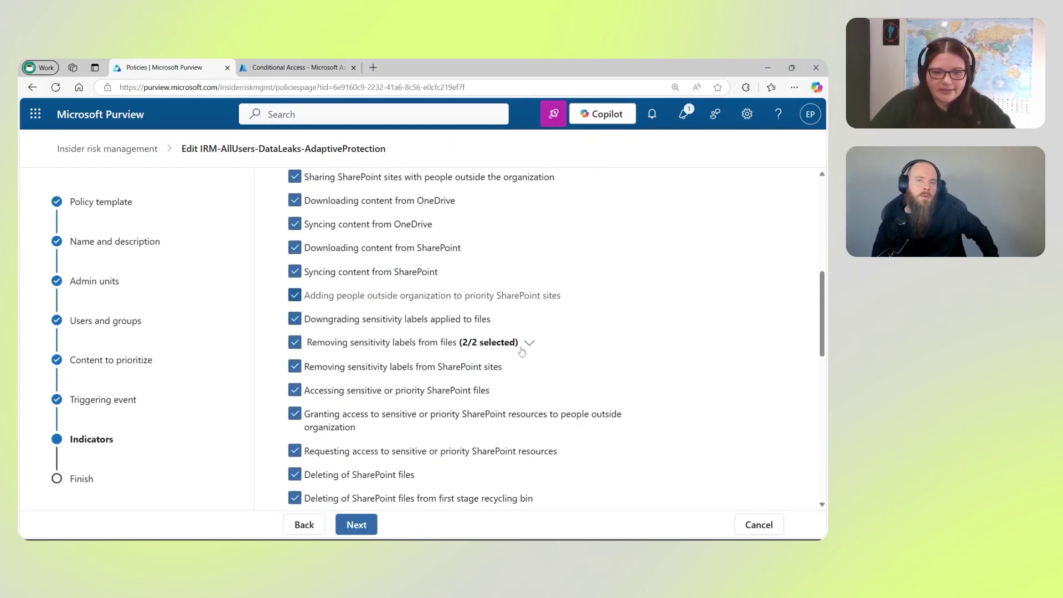
{"action": "scroll", "coordinate": [521, 350], "scroll_direction": "down", "scroll_amount": 5}
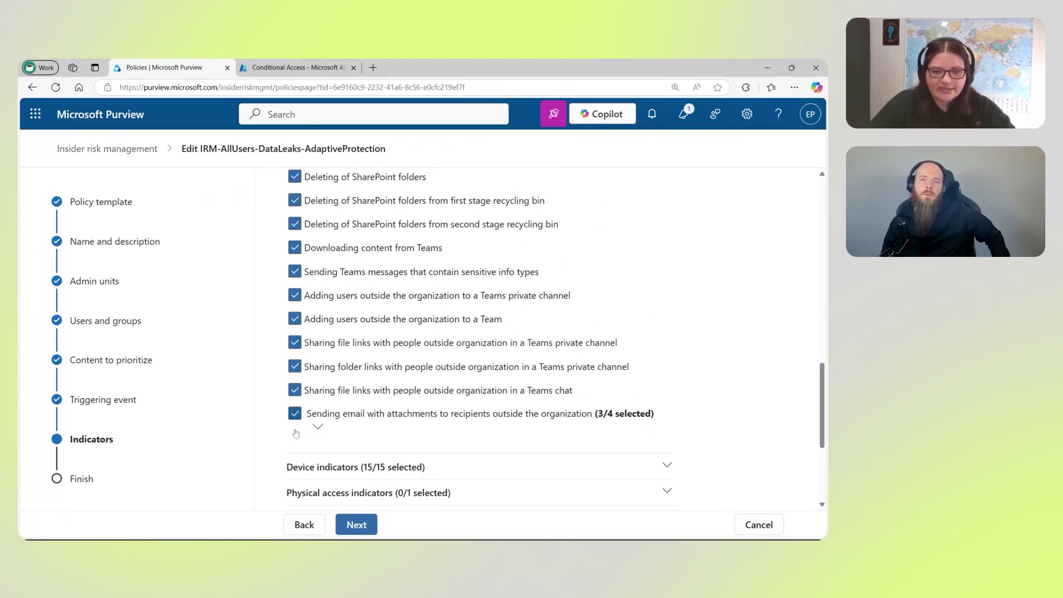
{"action": "left_click", "coordinate": [318, 429]}
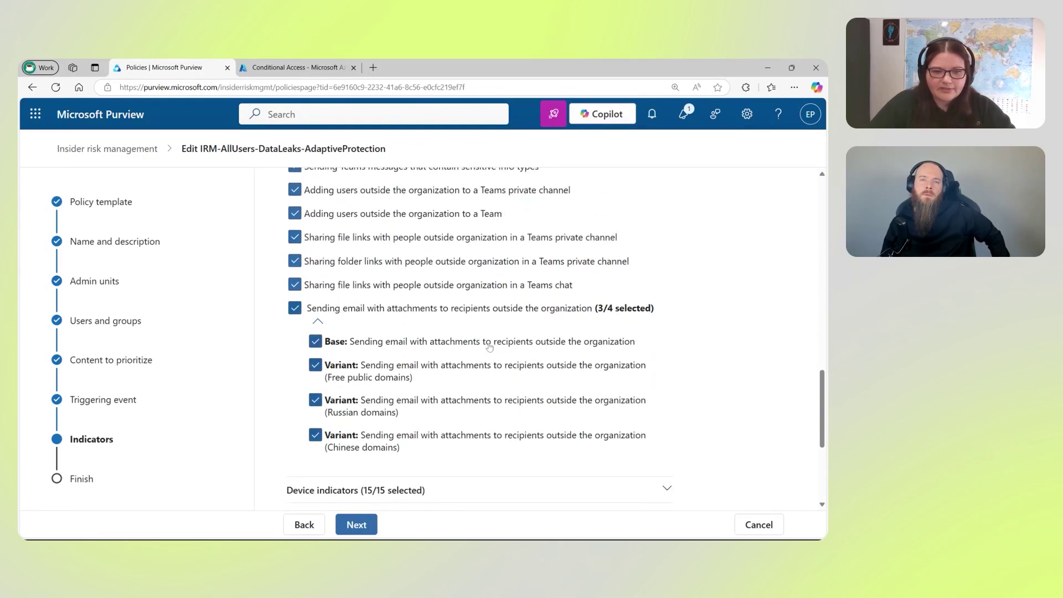
{"action": "left_click", "coordinate": [315, 342]}
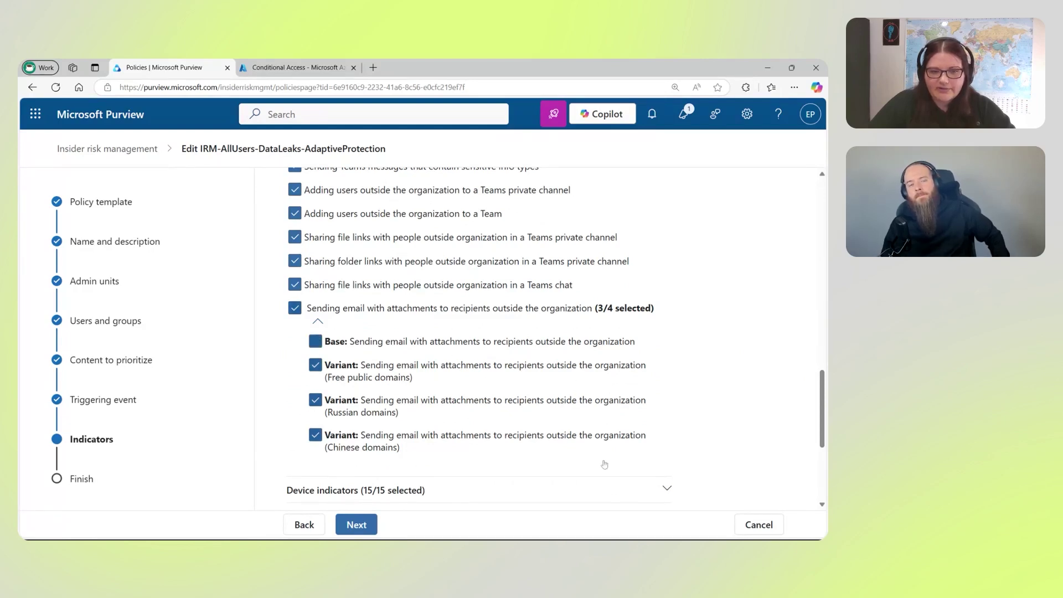
{"action": "left_click", "coordinate": [629, 345]}
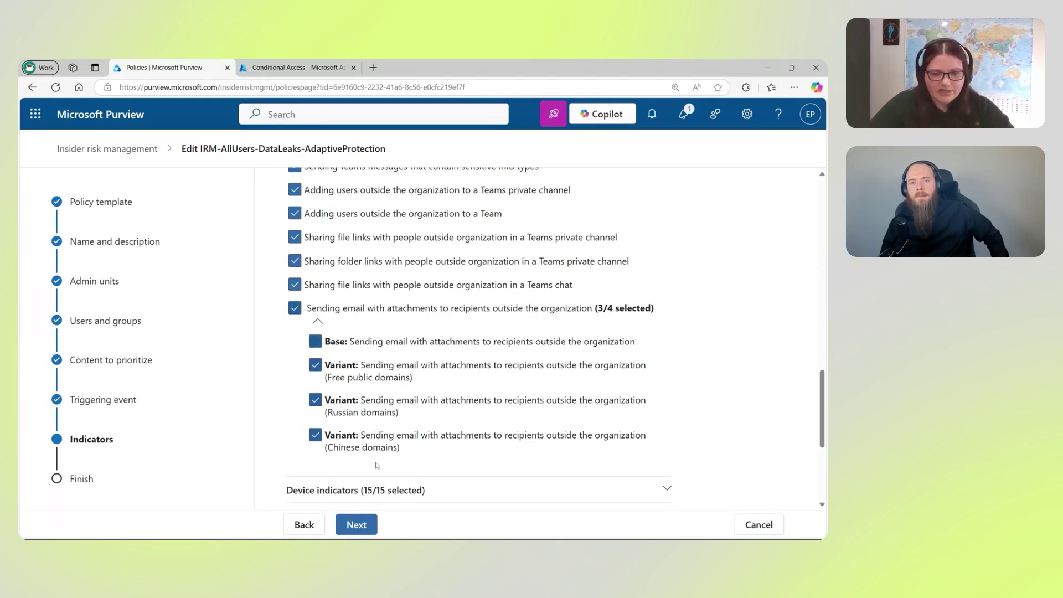
Look over the remaining indicator categories and proceed to the detection options
{"action": "scroll", "coordinate": [514, 428], "scroll_direction": "down", "scroll_amount": 1}
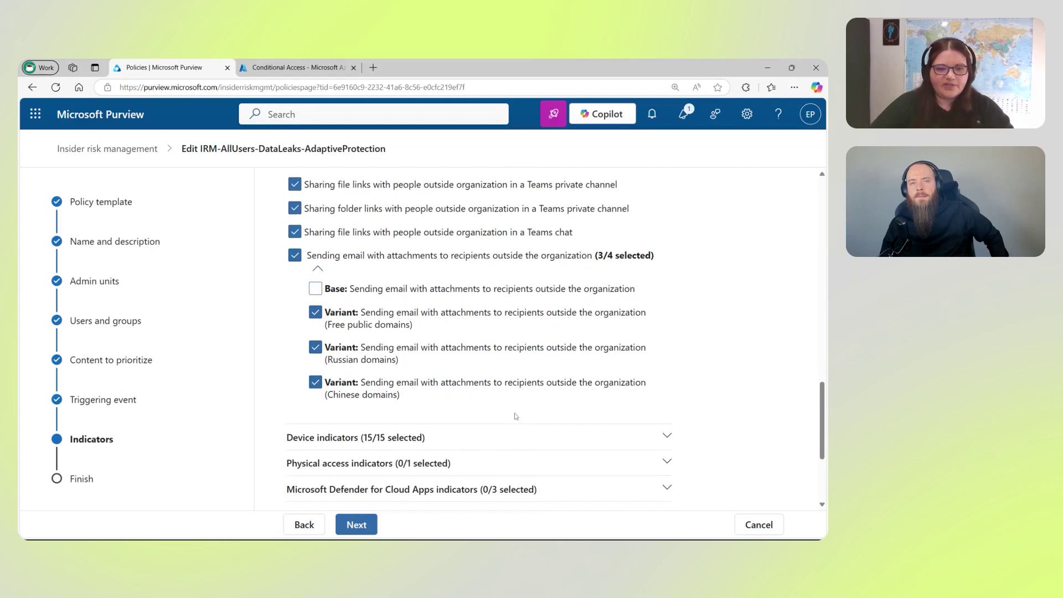
{"action": "scroll", "coordinate": [521, 408], "scroll_direction": "down", "scroll_amount": 2}
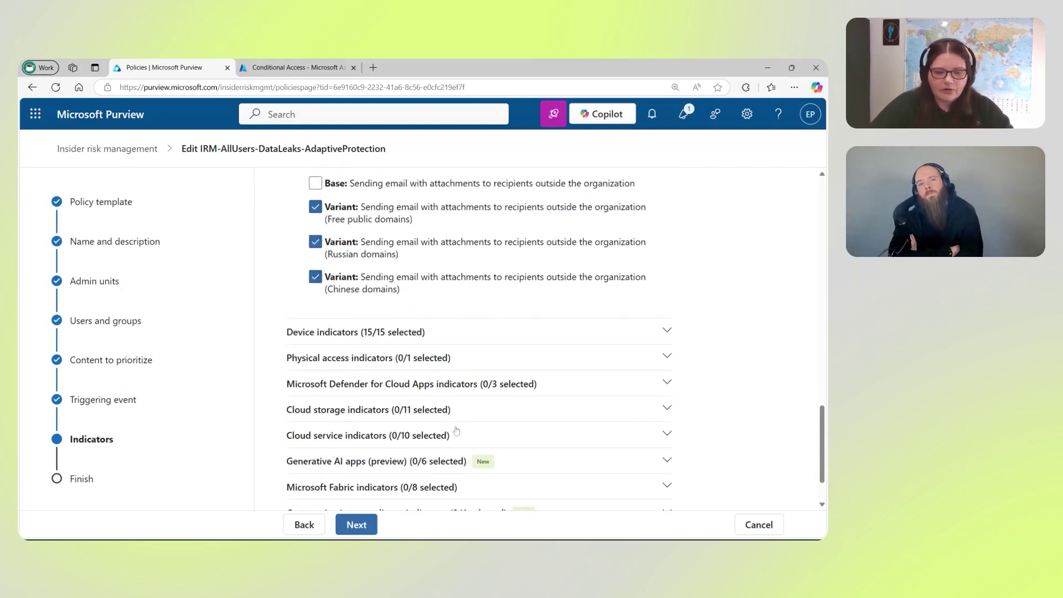
{"action": "scroll", "coordinate": [476, 403], "scroll_direction": "down", "scroll_amount": 1}
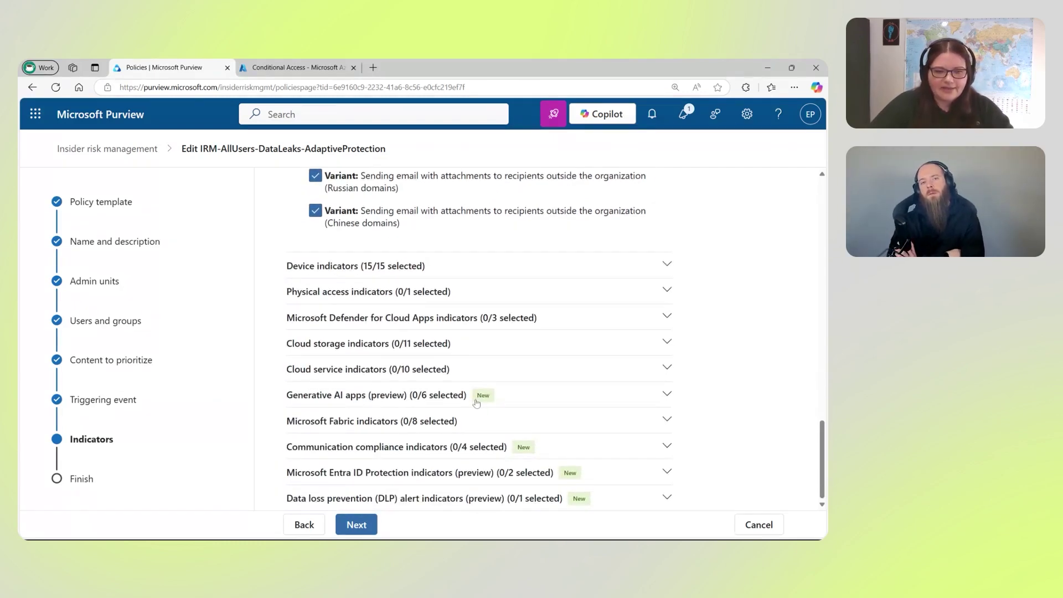
{"action": "left_click", "coordinate": [356, 524]}
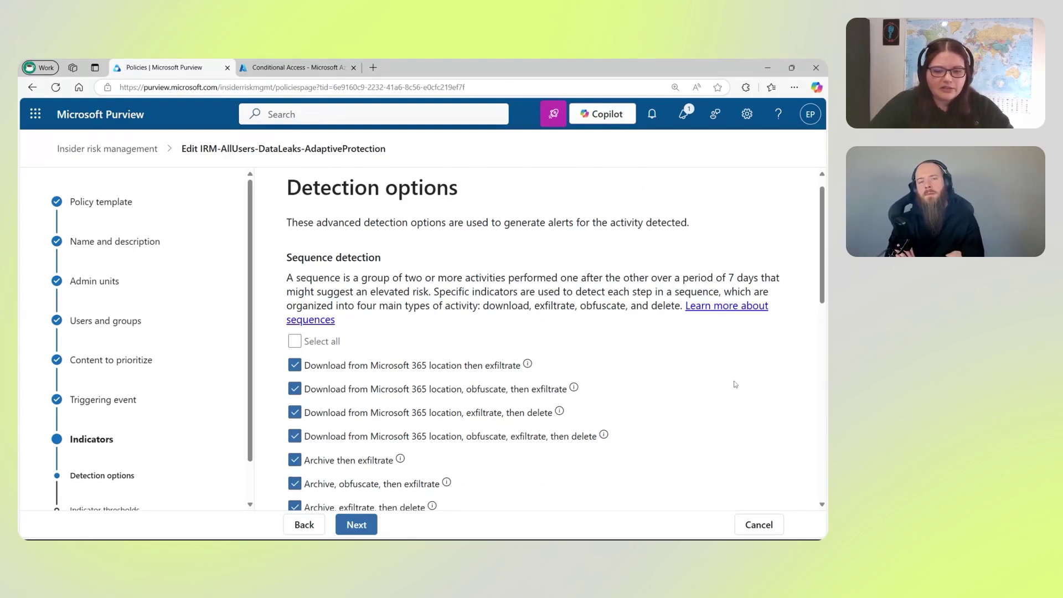
Review the sequence detection, cumulative exfiltration and risk score booster options, keeping their selections, and proceed to the indicator thresholds
{"action": "scroll", "coordinate": [735, 383], "scroll_direction": "down", "scroll_amount": 1}
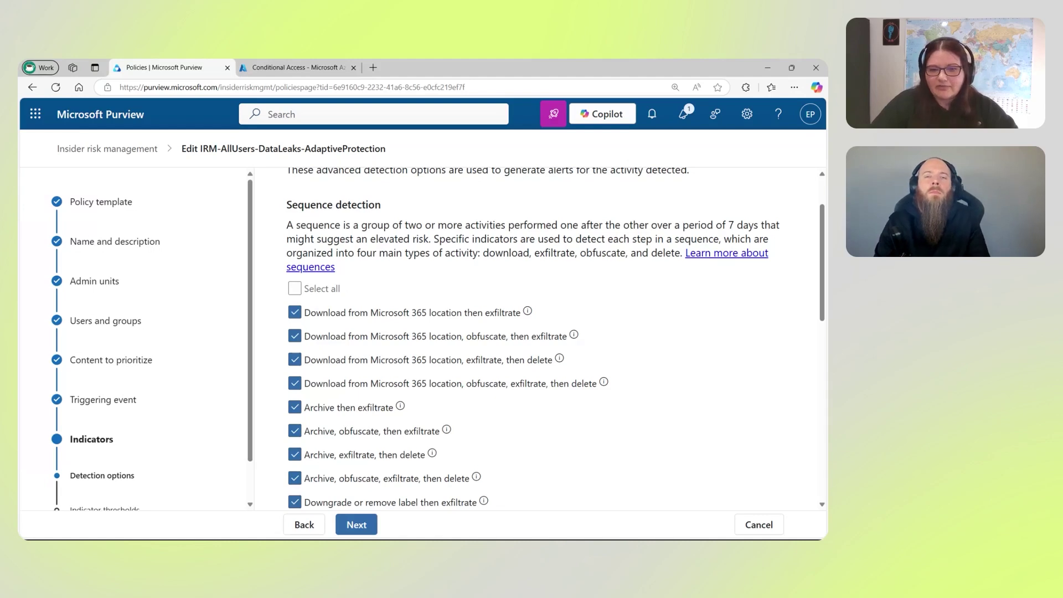
{"action": "scroll", "coordinate": [711, 363], "scroll_direction": "down", "scroll_amount": 2}
{"action": "scroll", "coordinate": [708, 363], "scroll_direction": "down", "scroll_amount": 1}
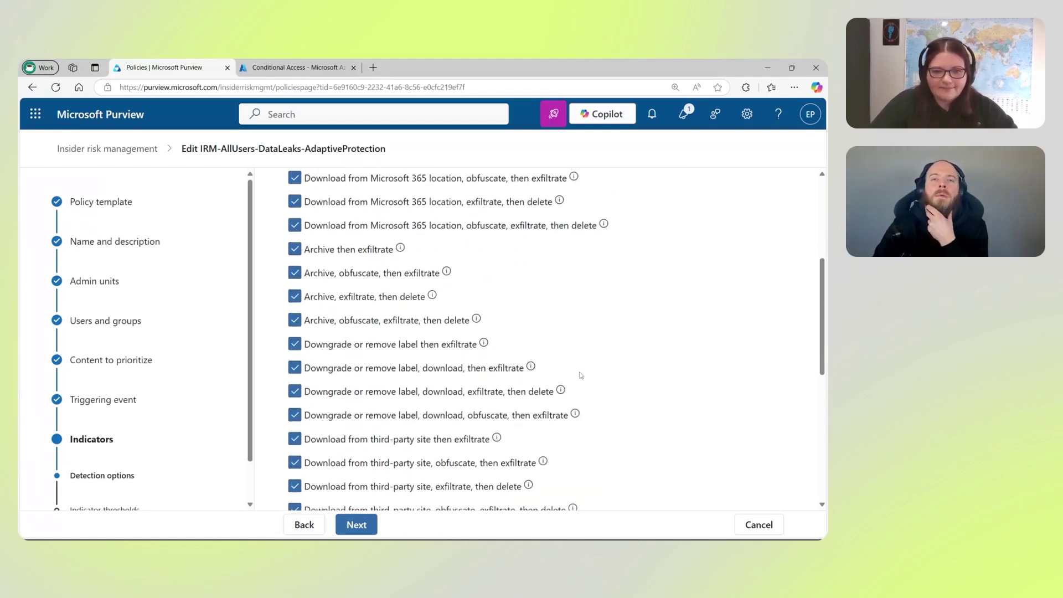
{"action": "scroll", "coordinate": [583, 375], "scroll_direction": "down", "scroll_amount": 1}
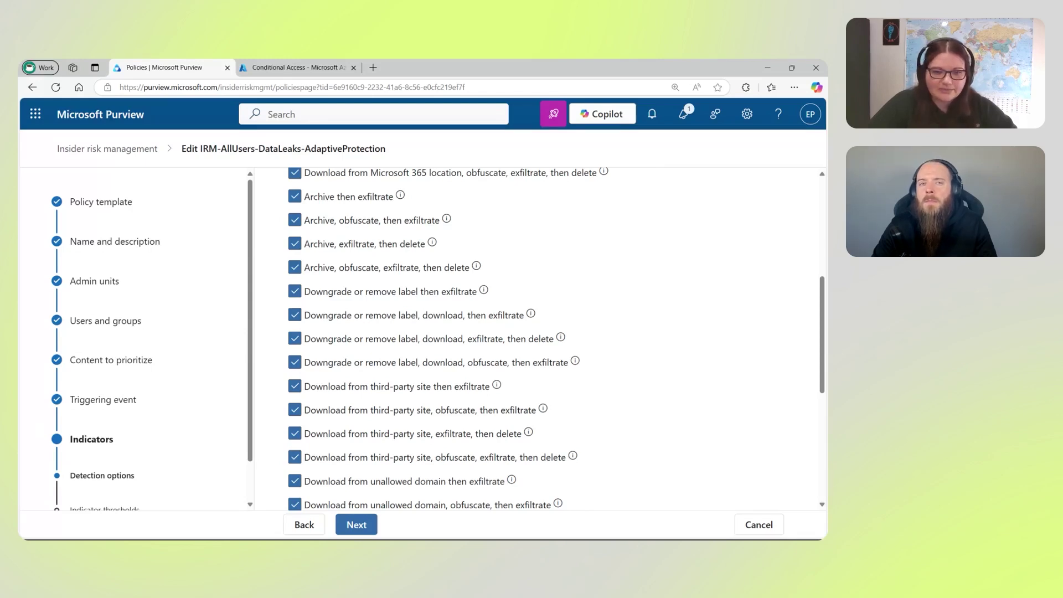
{"action": "mouse_move", "coordinate": [336, 368]}
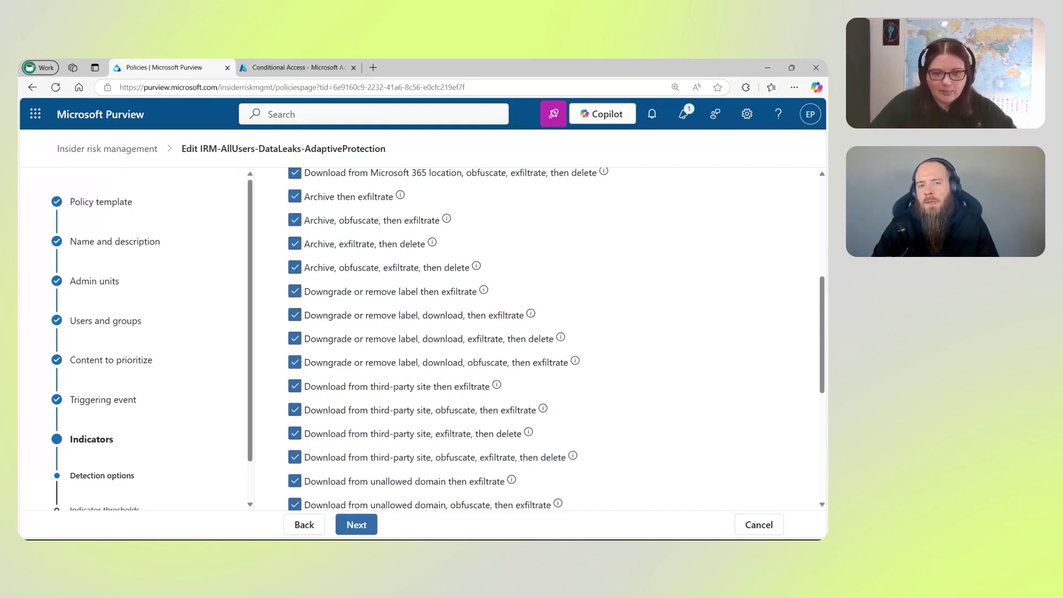
{"action": "scroll", "coordinate": [680, 328], "scroll_direction": "down", "scroll_amount": 5}
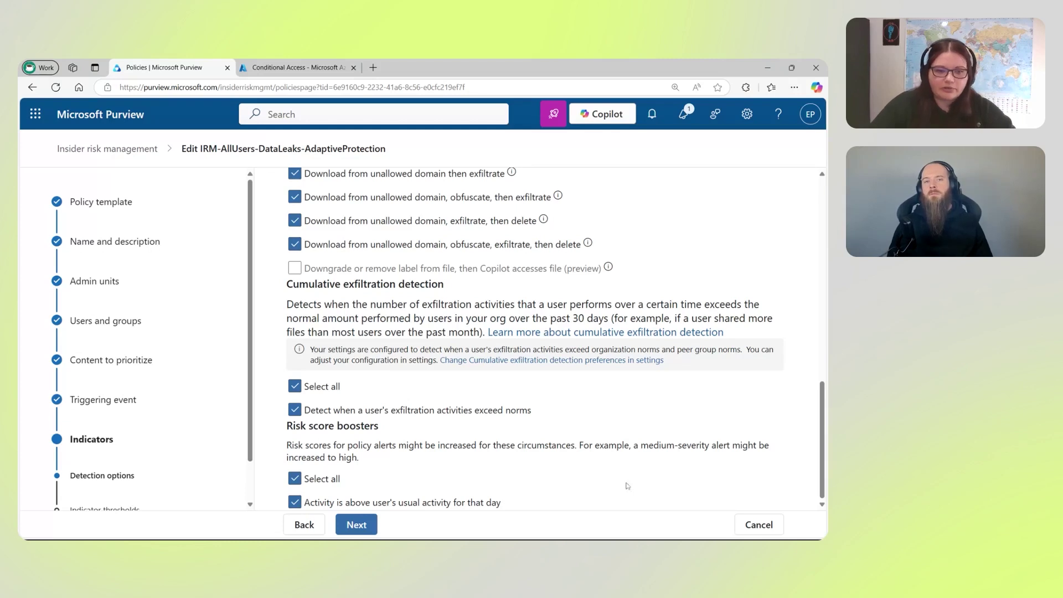
{"action": "left_click", "coordinate": [356, 525]}
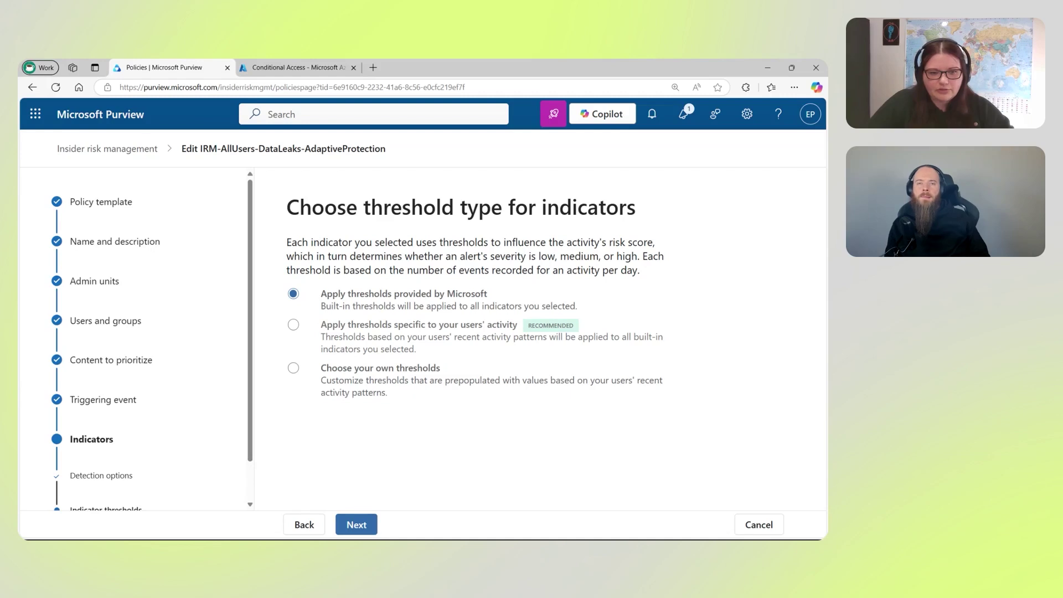
Switch the indicators to custom thresholds and examine the daily event limits per alert severity for the Office indicators
{"action": "left_click", "coordinate": [403, 377]}
{"action": "scroll", "coordinate": [480, 371], "scroll_direction": "down", "scroll_amount": 1}
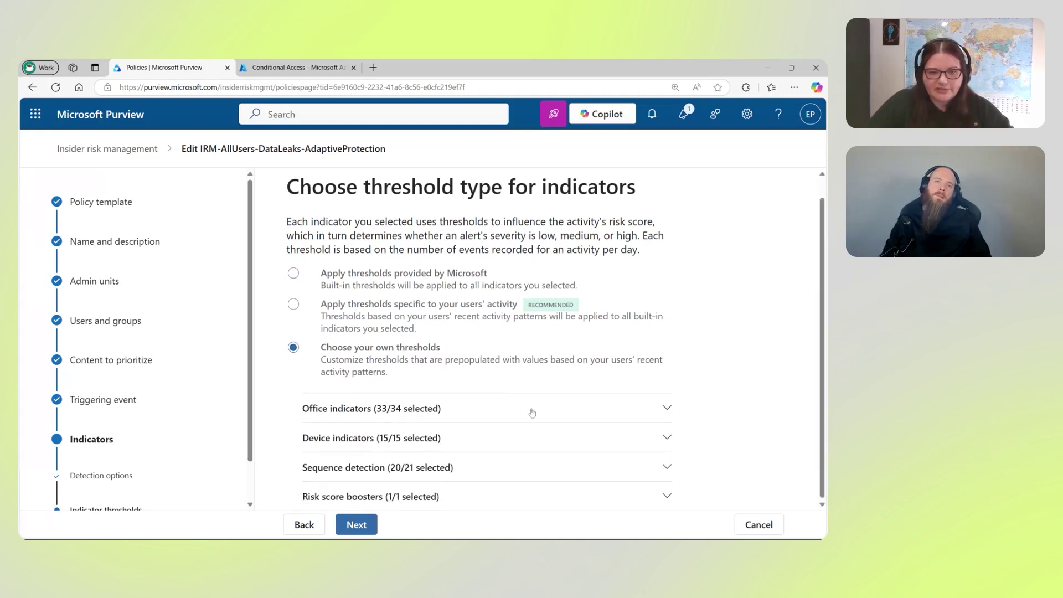
{"action": "left_click", "coordinate": [532, 414]}
{"action": "scroll", "coordinate": [526, 396], "scroll_direction": "down", "scroll_amount": 4}
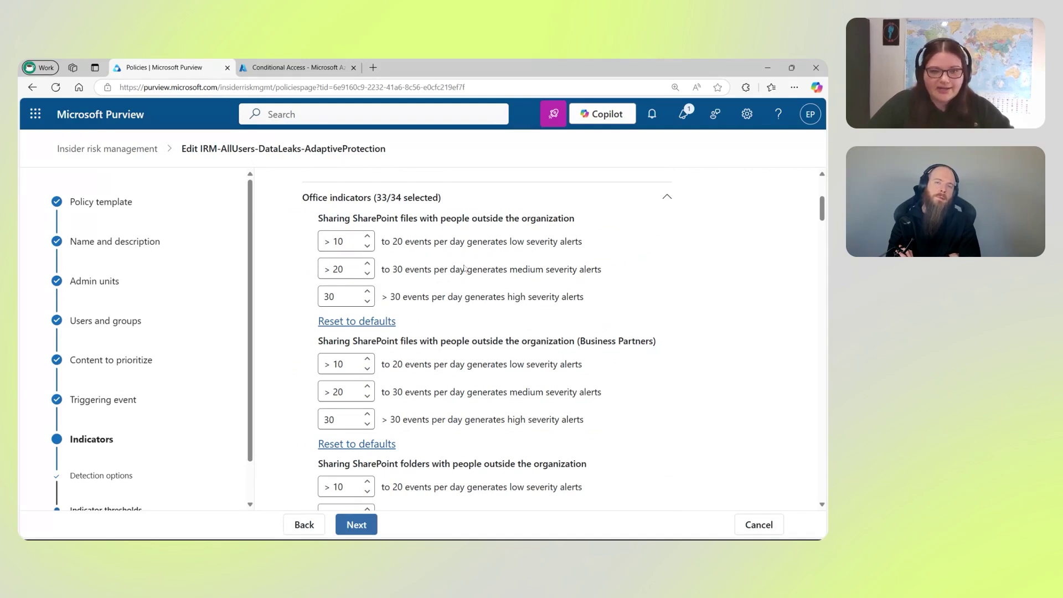
{"action": "scroll", "coordinate": [563, 339], "scroll_direction": "down", "scroll_amount": 3}
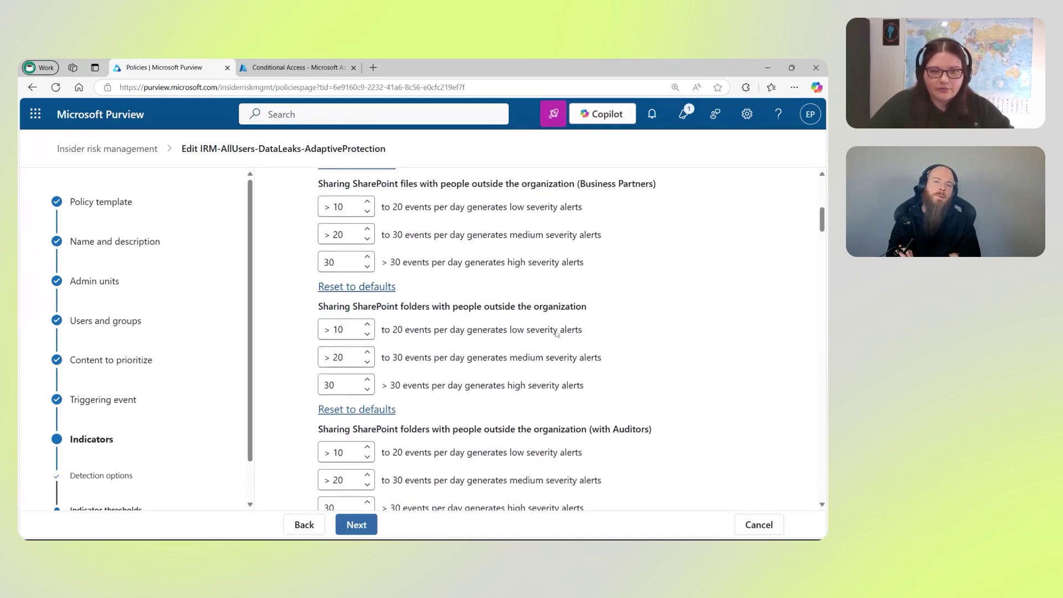
{"action": "scroll", "coordinate": [554, 335], "scroll_direction": "up", "scroll_amount": 1}
{"action": "scroll", "coordinate": [582, 333], "scroll_direction": "up", "scroll_amount": 2}
{"action": "scroll", "coordinate": [581, 332], "scroll_direction": "up", "scroll_amount": 4}
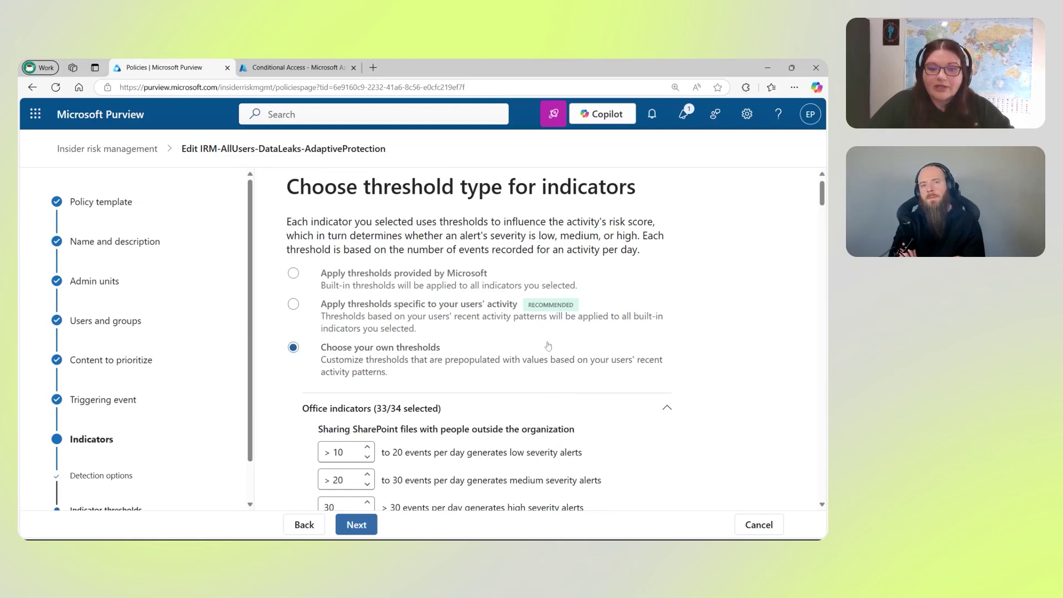
Apply the recommended thresholds specific to users' activity, review the policy summary and submit the policy
{"action": "left_click", "coordinate": [486, 316]}
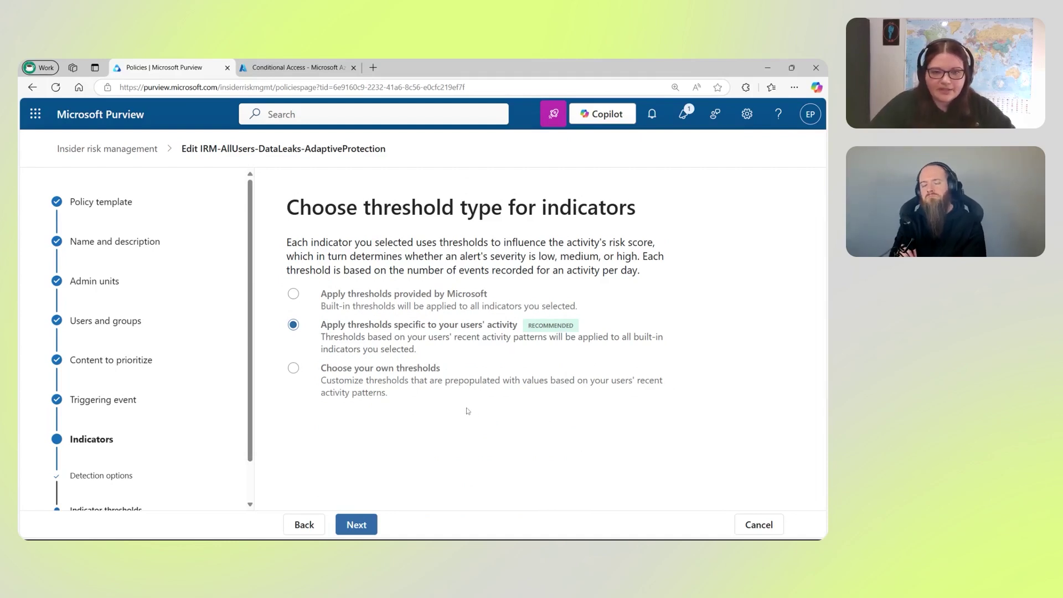
{"action": "left_click", "coordinate": [358, 525]}
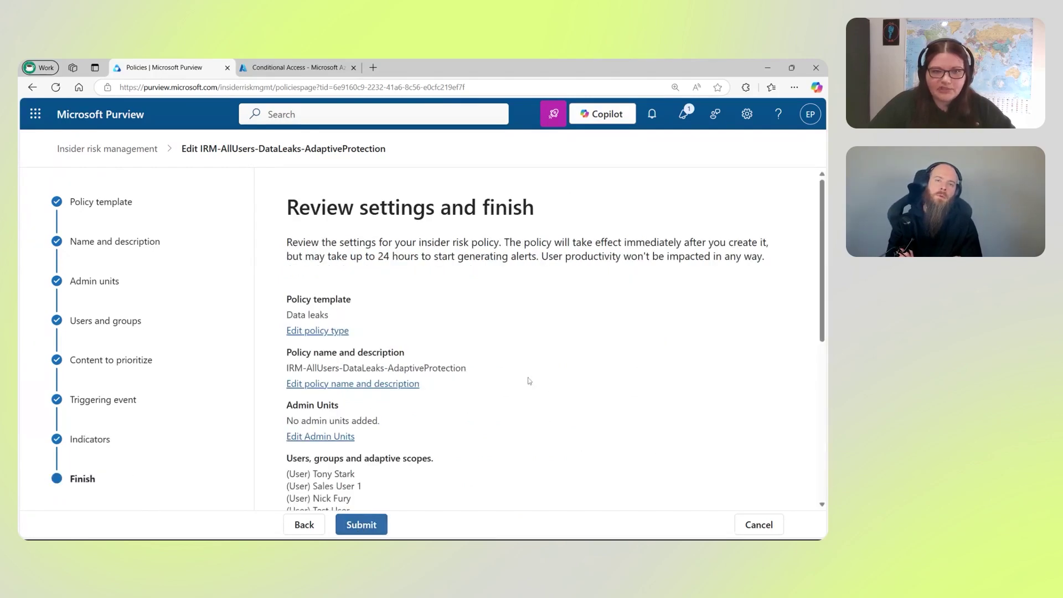
{"action": "scroll", "coordinate": [624, 397], "scroll_direction": "down", "scroll_amount": 1}
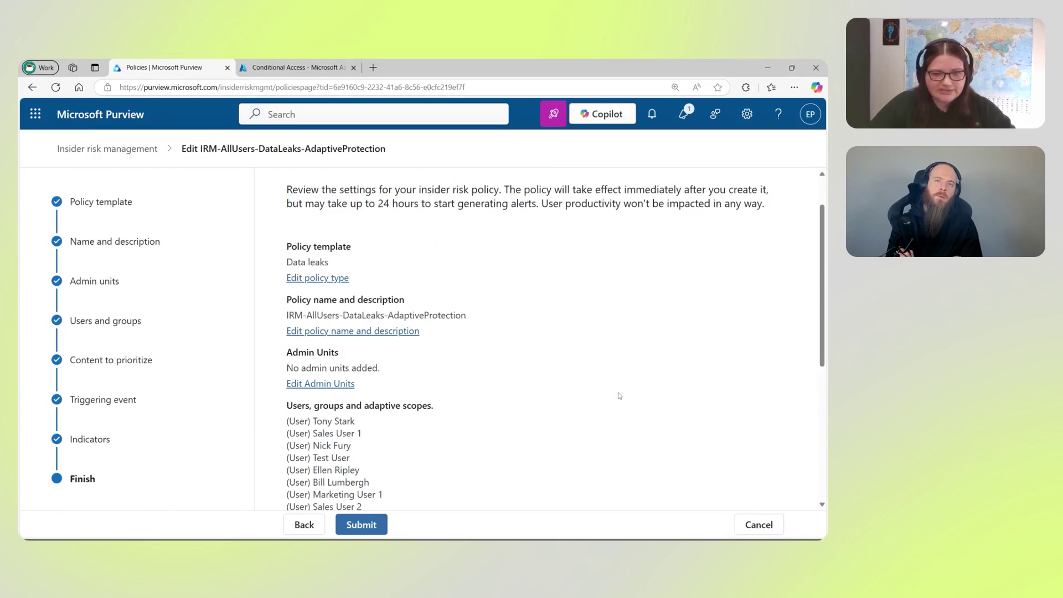
{"action": "scroll", "coordinate": [619, 395], "scroll_direction": "down", "scroll_amount": 1}
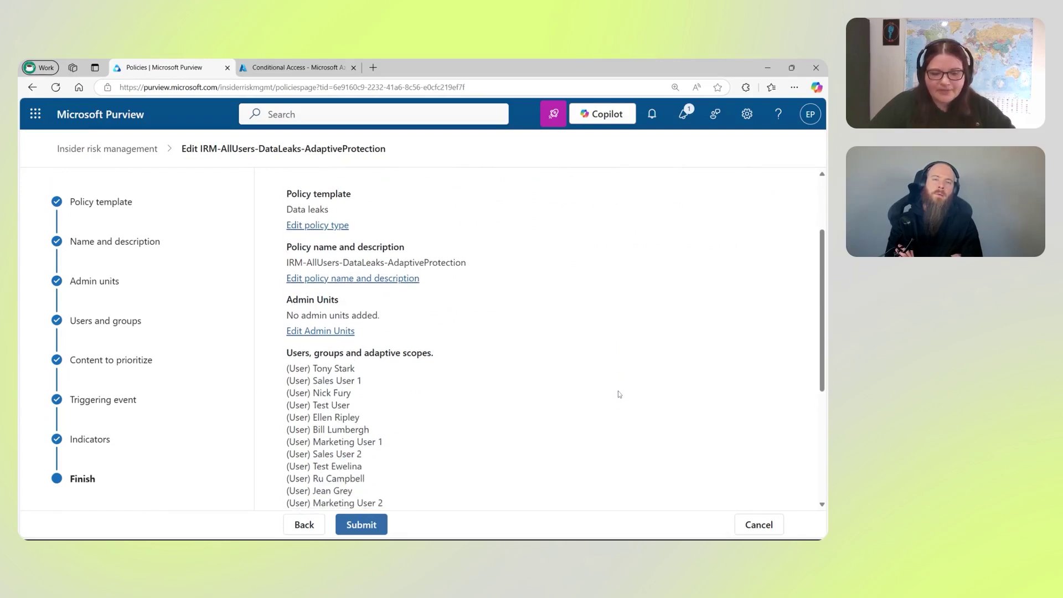
{"action": "scroll", "coordinate": [620, 394], "scroll_direction": "down", "scroll_amount": 4}
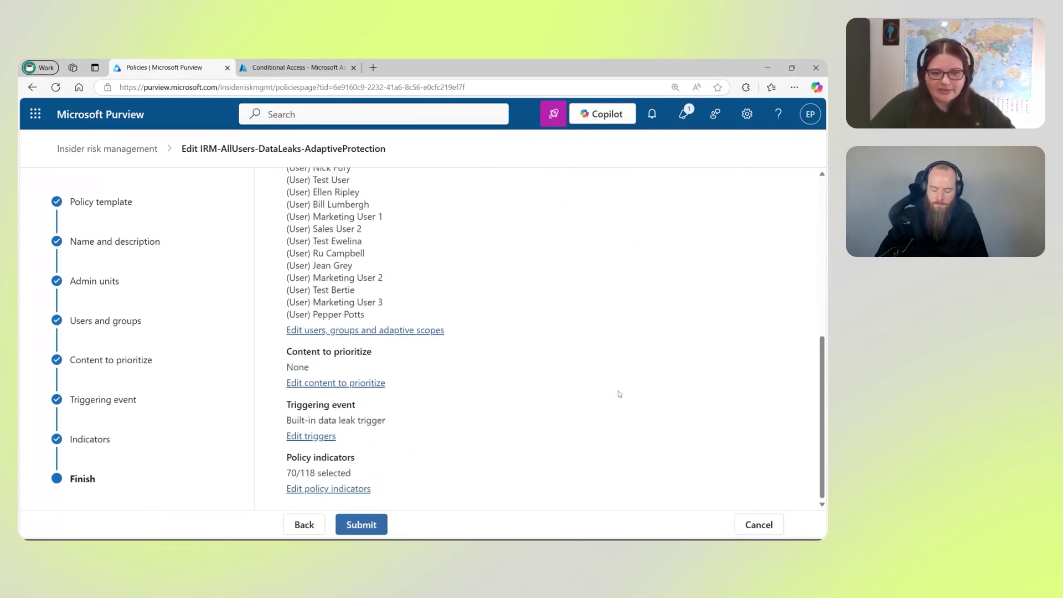
{"action": "left_click", "coordinate": [366, 525]}
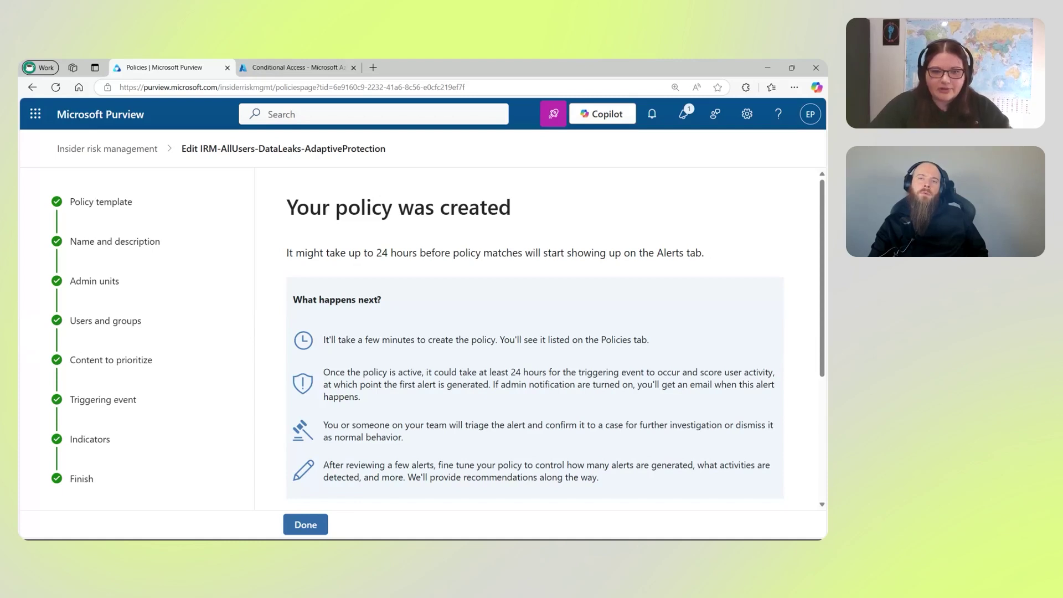
Review the follow-up information, clear the email option for a new policy's first alert, and finish the wizard without saving email preferences
{"action": "scroll", "coordinate": [535, 338], "scroll_direction": "down", "scroll_amount": 2}
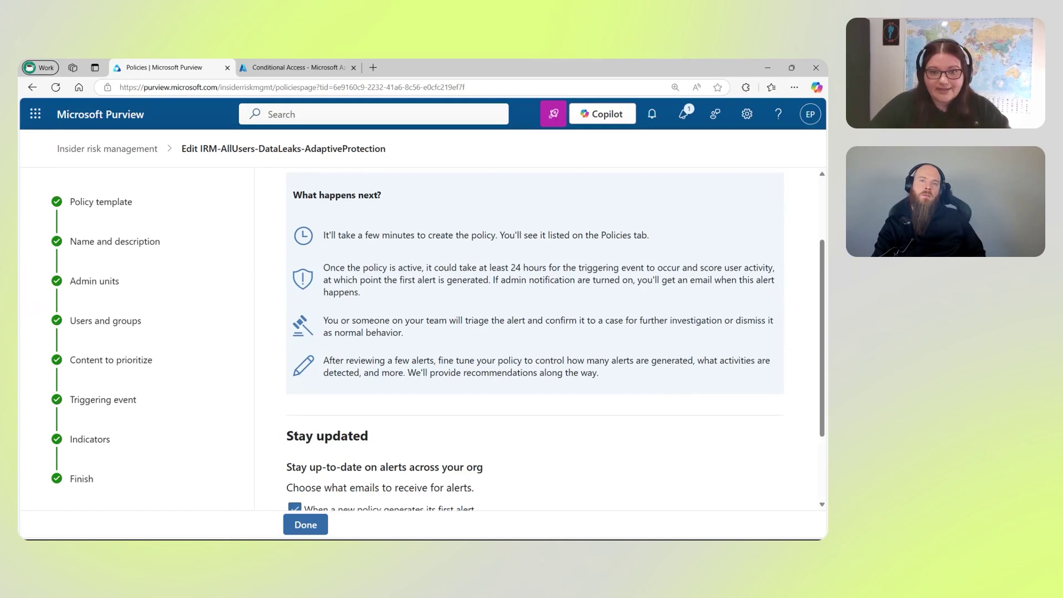
{"action": "scroll", "coordinate": [535, 337], "scroll_direction": "up", "scroll_amount": 2}
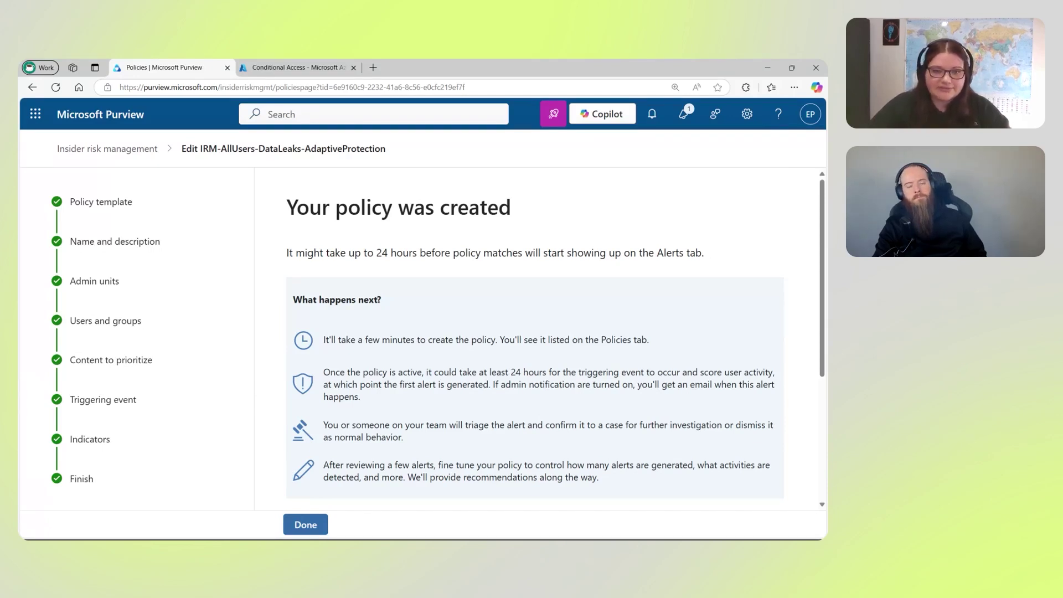
{"action": "scroll", "coordinate": [407, 302], "scroll_direction": "down", "scroll_amount": 1}
{"action": "scroll", "coordinate": [408, 302], "scroll_direction": "down", "scroll_amount": 2}
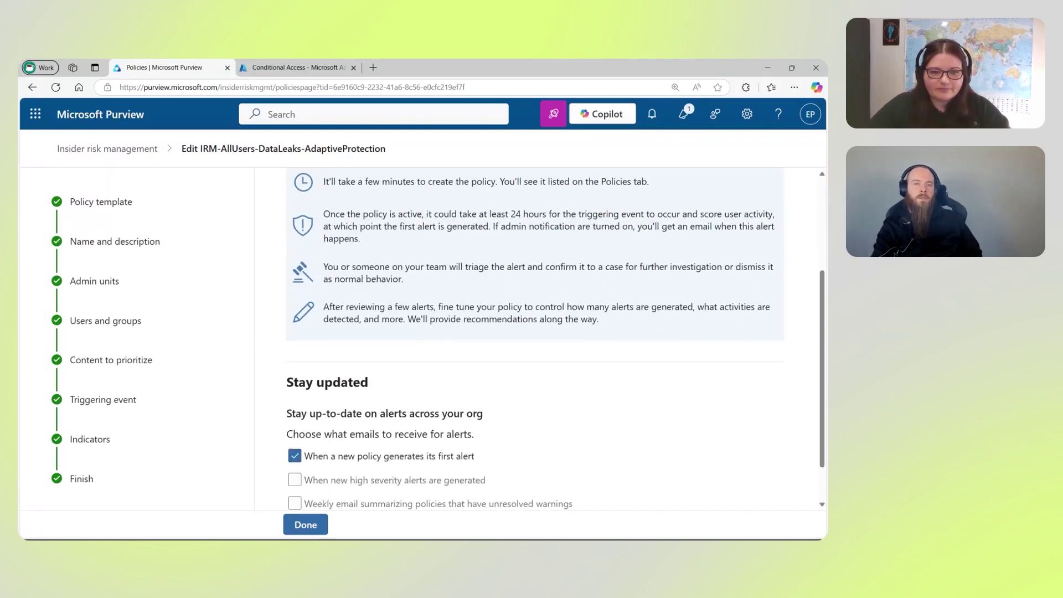
{"action": "scroll", "coordinate": [413, 303], "scroll_direction": "down", "scroll_amount": 1}
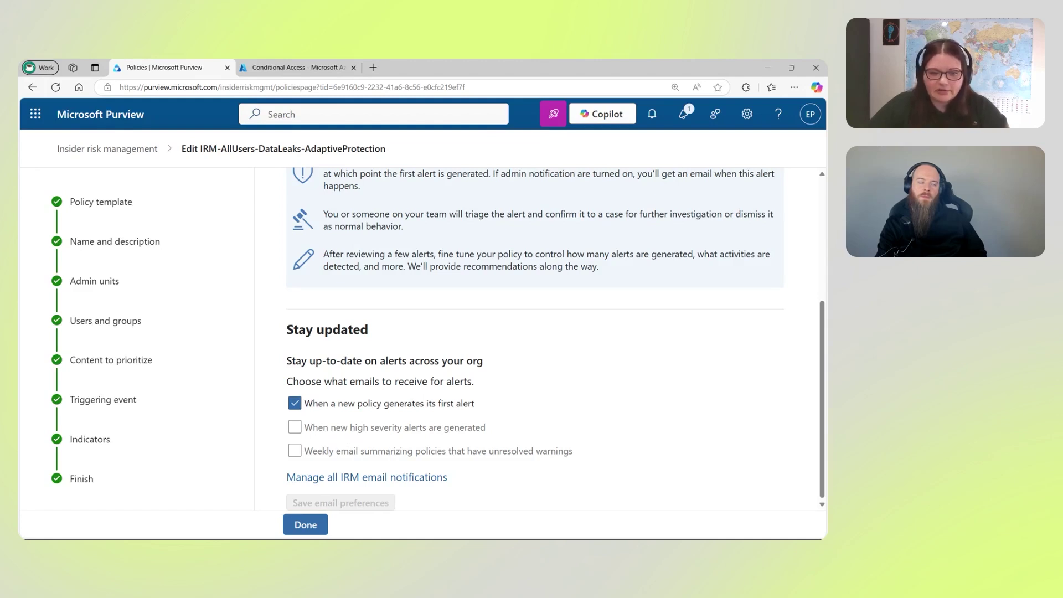
{"action": "left_click", "coordinate": [295, 403]}
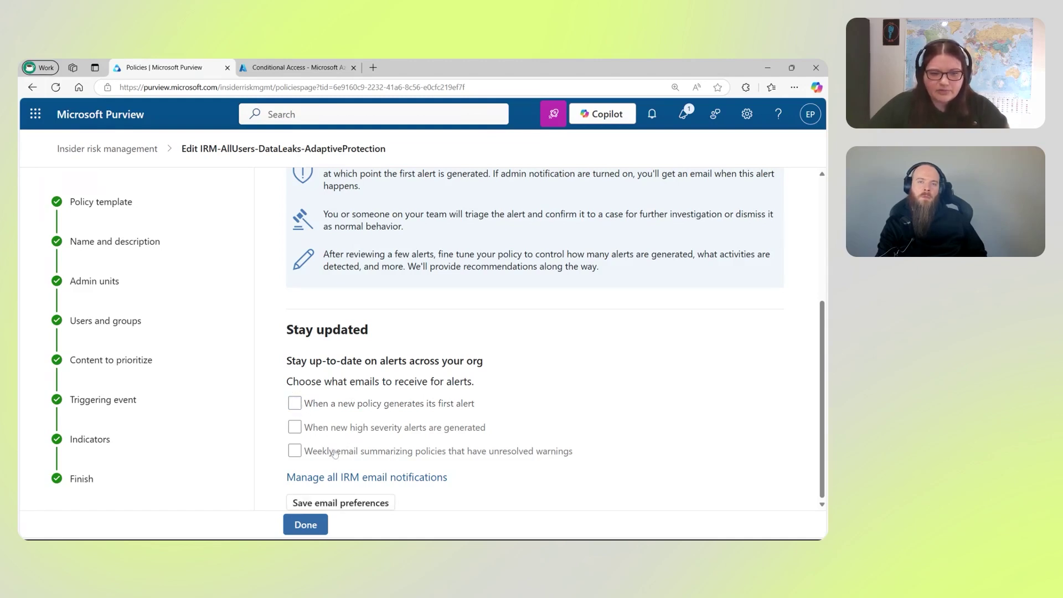
{"action": "left_click", "coordinate": [306, 525]}
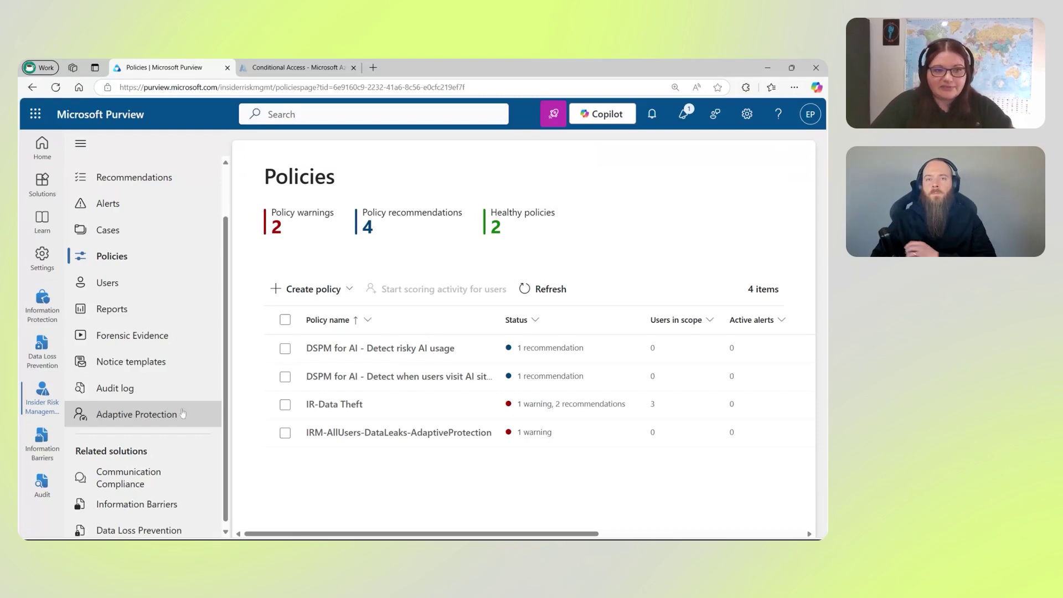
Open the Alerts page of Insider Risk Management
{"action": "scroll", "coordinate": [156, 260], "scroll_direction": "up", "scroll_amount": 1}
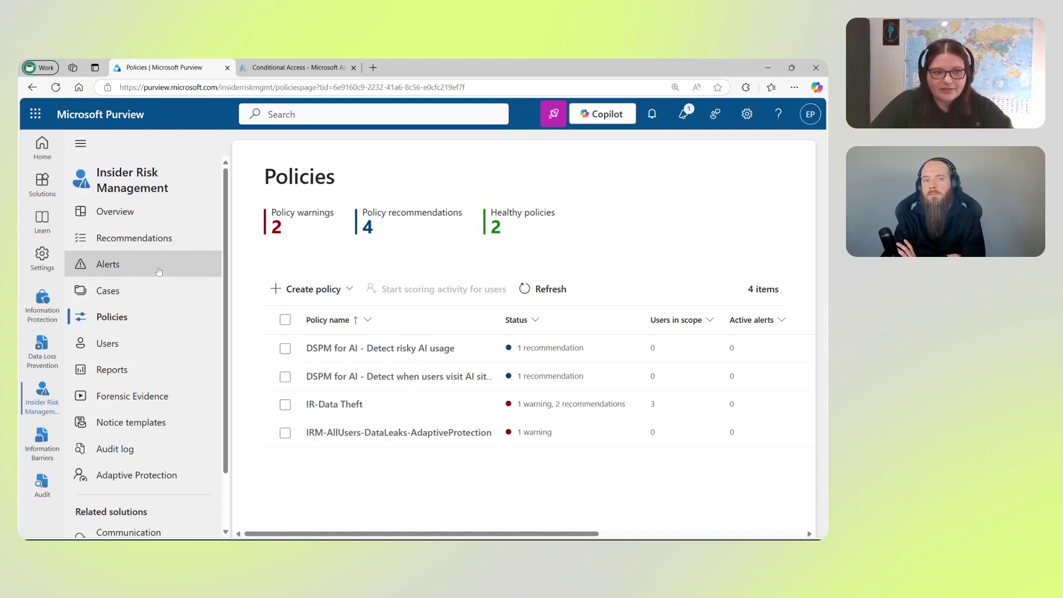
{"action": "left_click", "coordinate": [159, 272]}
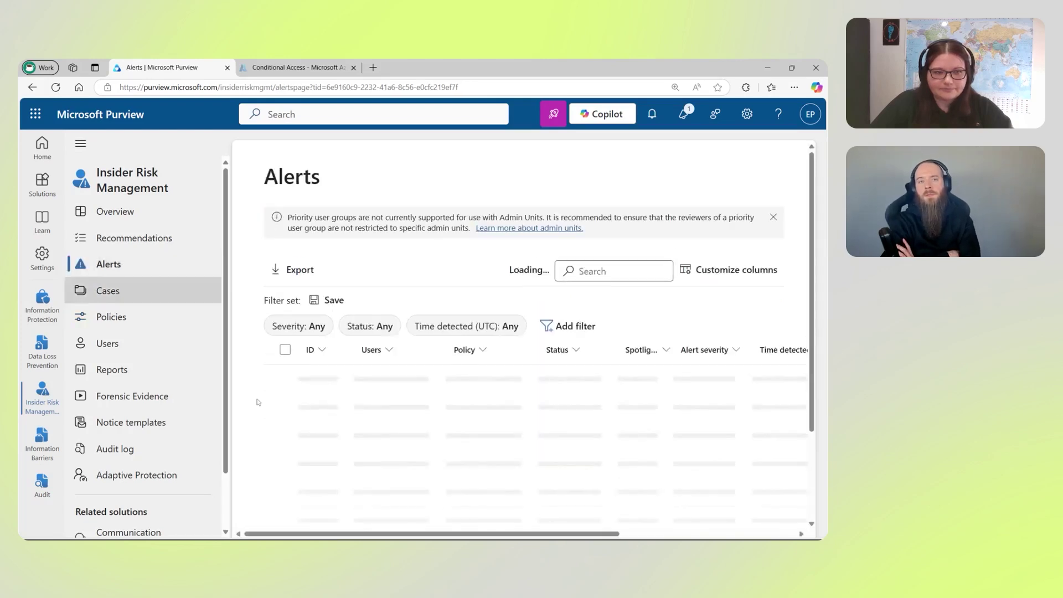